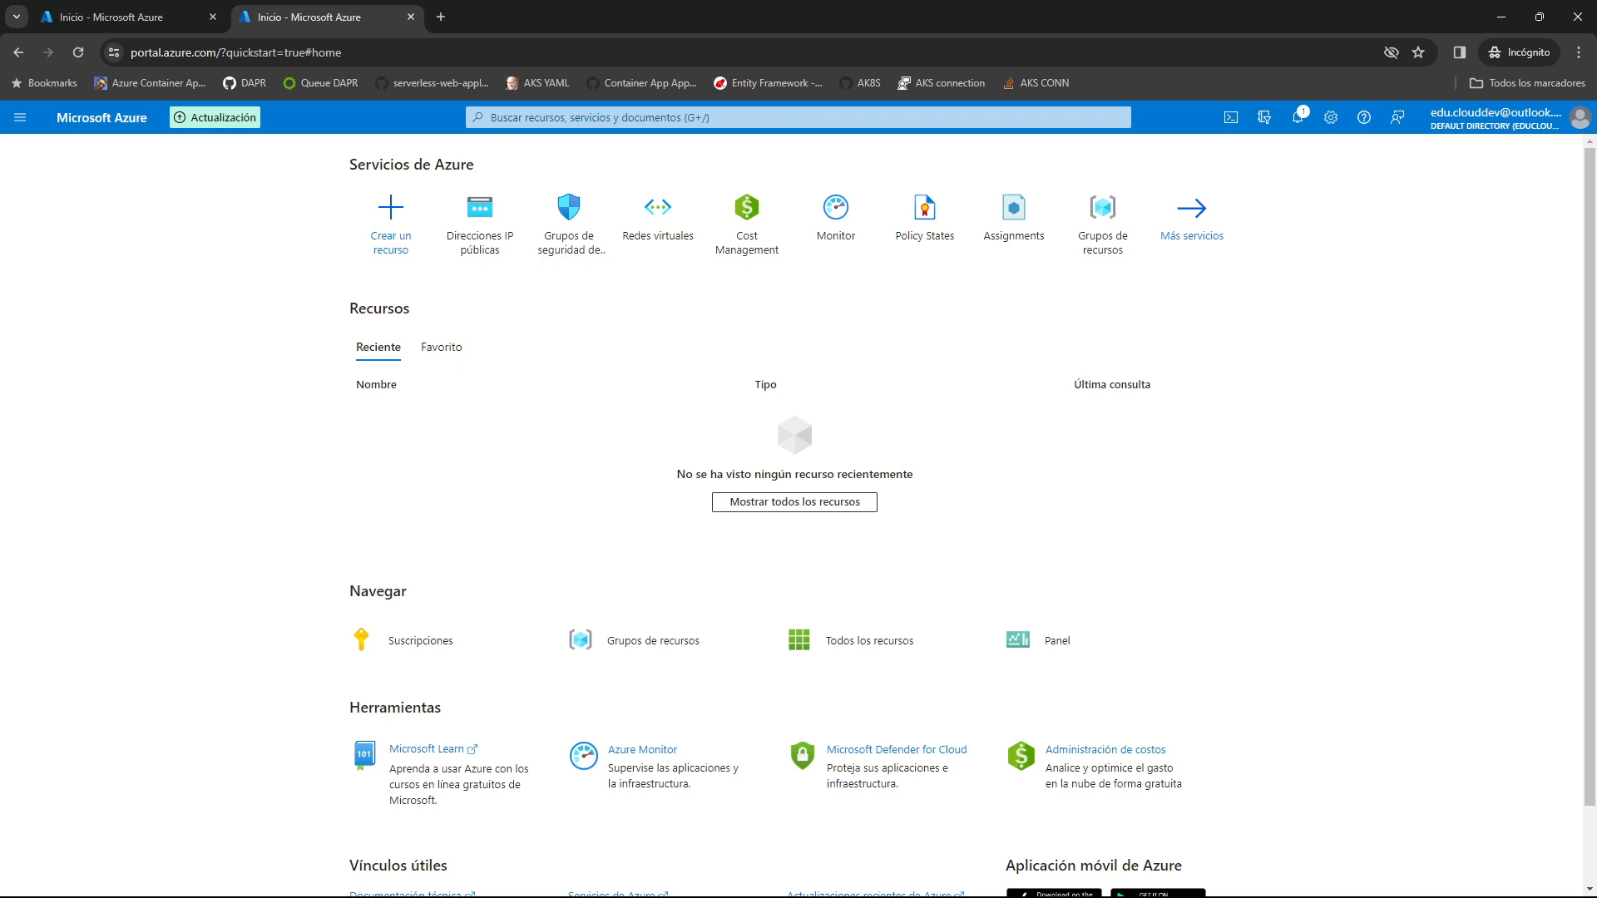
# Search the portal for "virtual" and open the Redes virtuales service
pyautogui.click(666, 117)
pyautogui.write('vir')
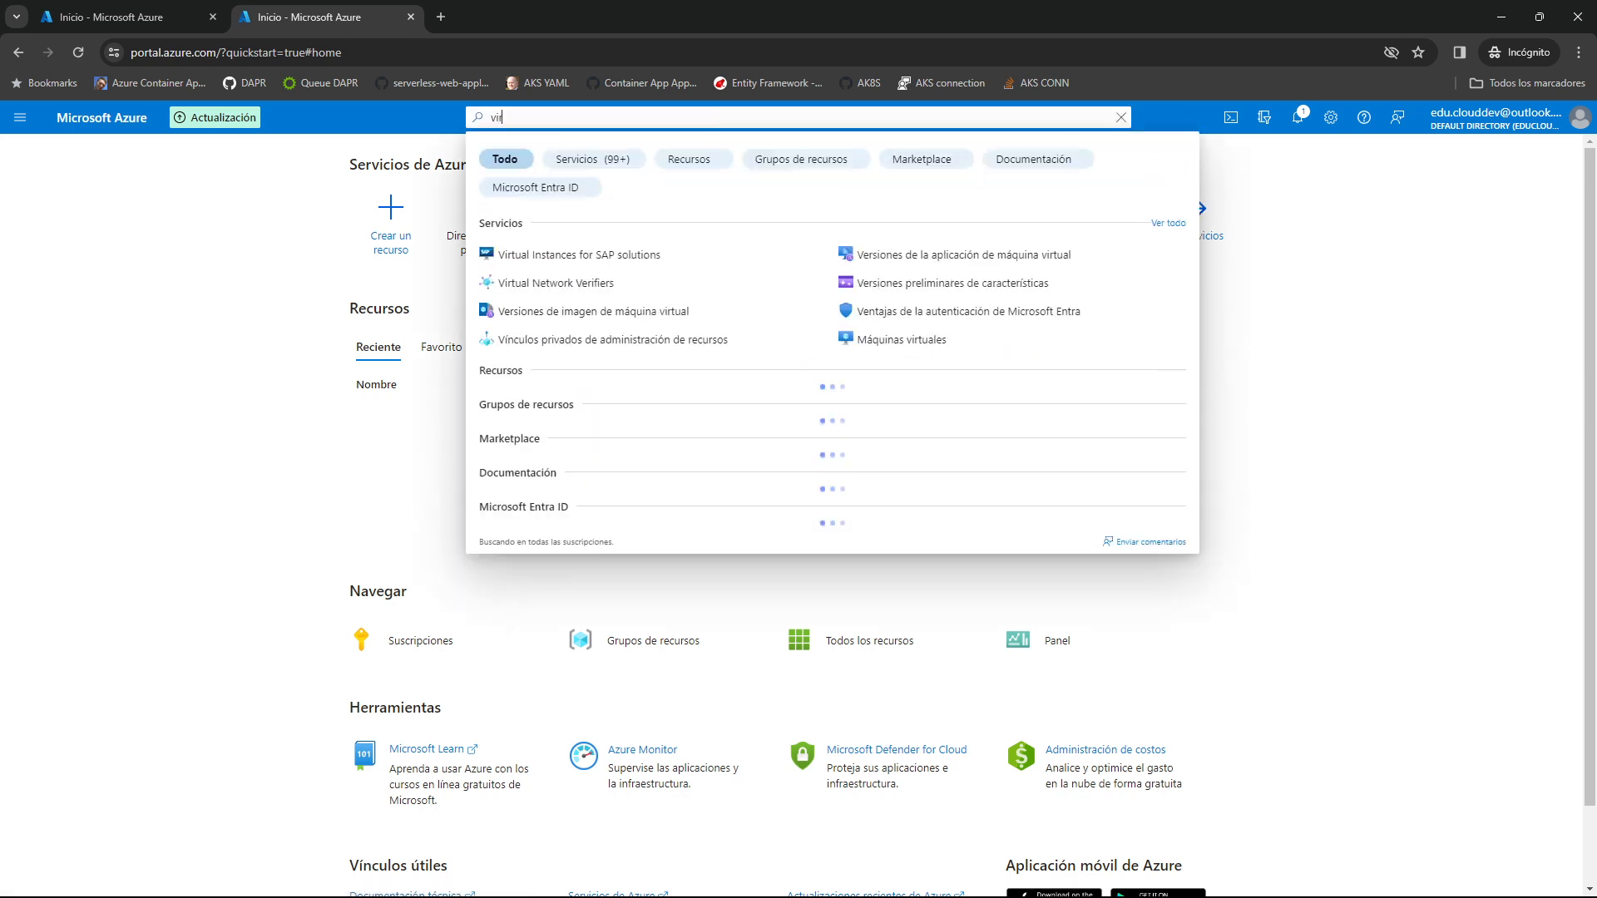
pyautogui.write('tual')
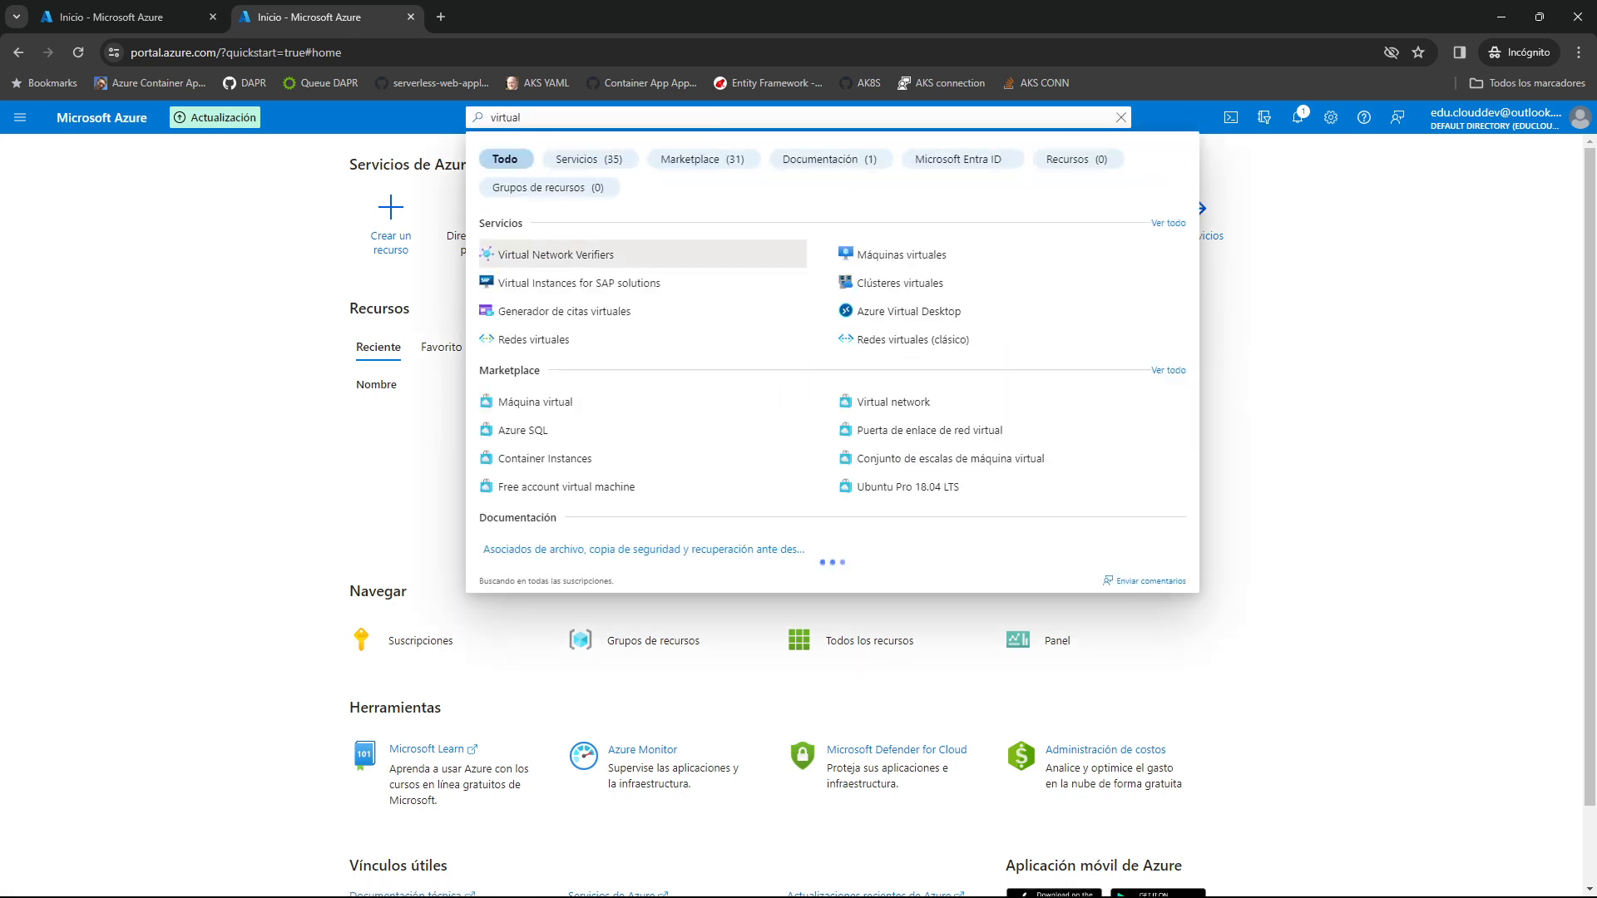
pyautogui.press('Down')
pyautogui.press('Down')
pyautogui.press('Down')
pyautogui.press('Return')
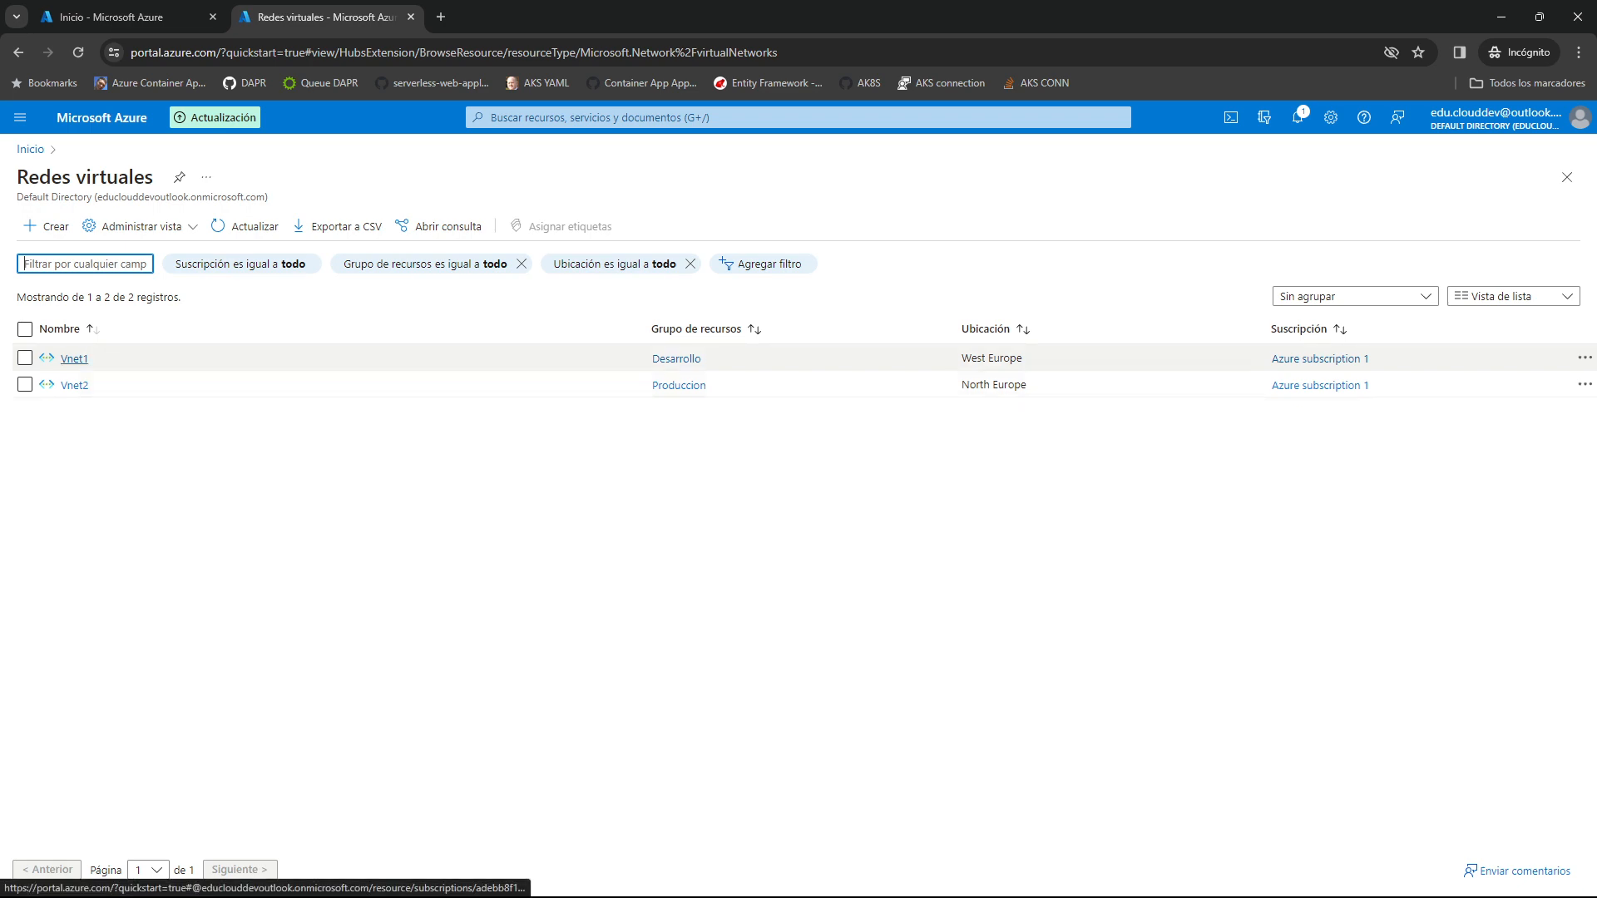
# Open the Firewall settings of the virtual network Vnet1 and start adding a firewall to it
pyautogui.click(74, 358)
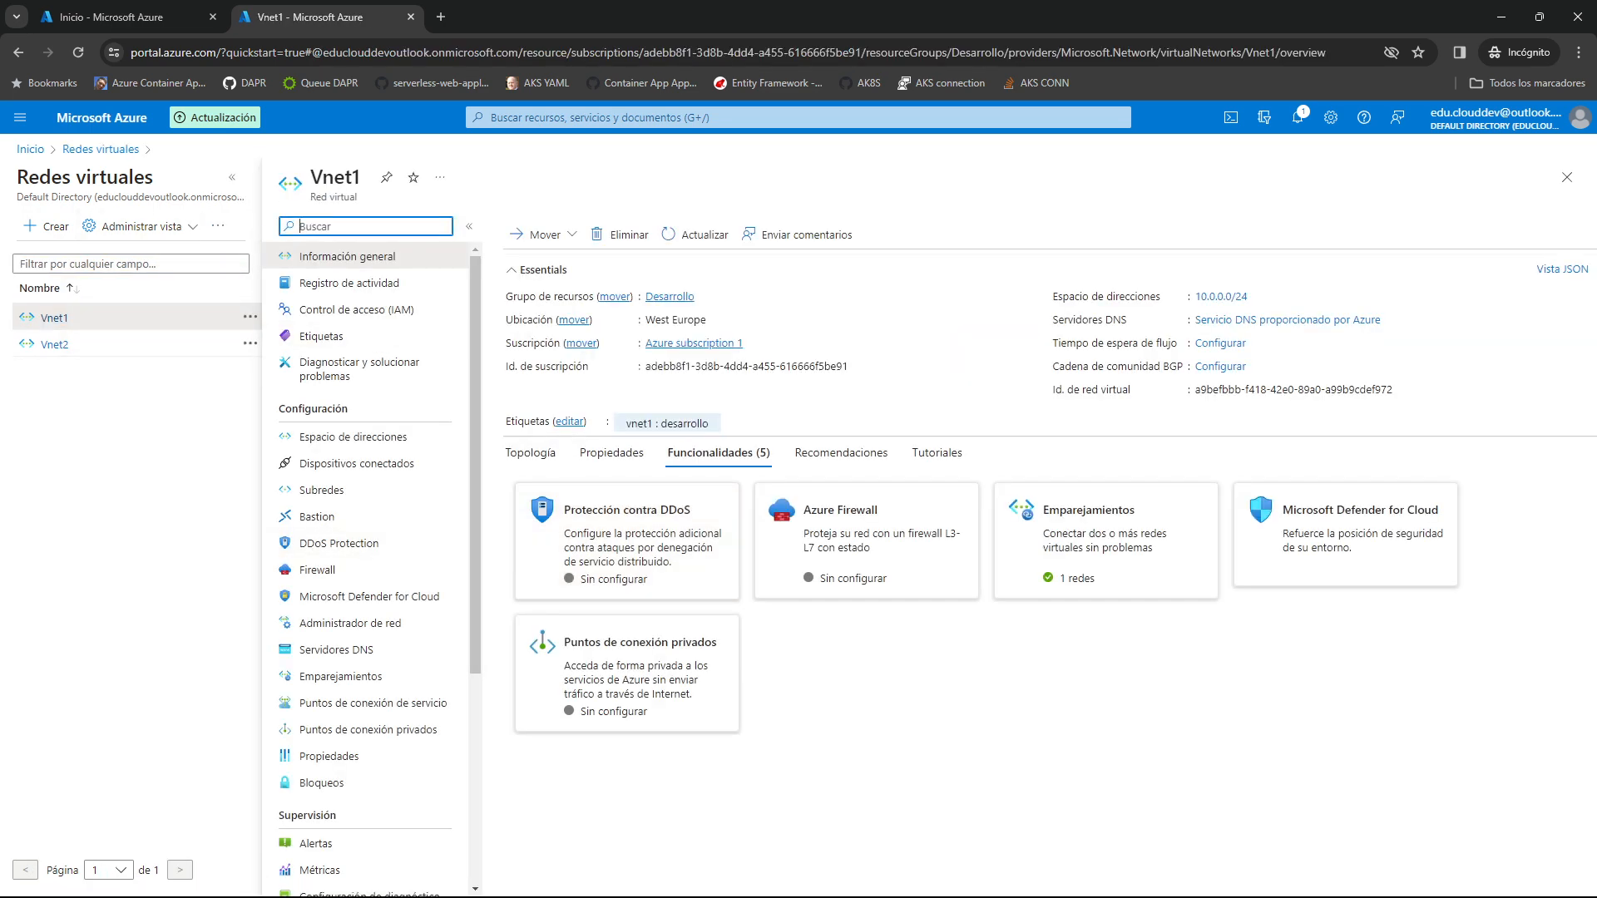
pyautogui.click(232, 177)
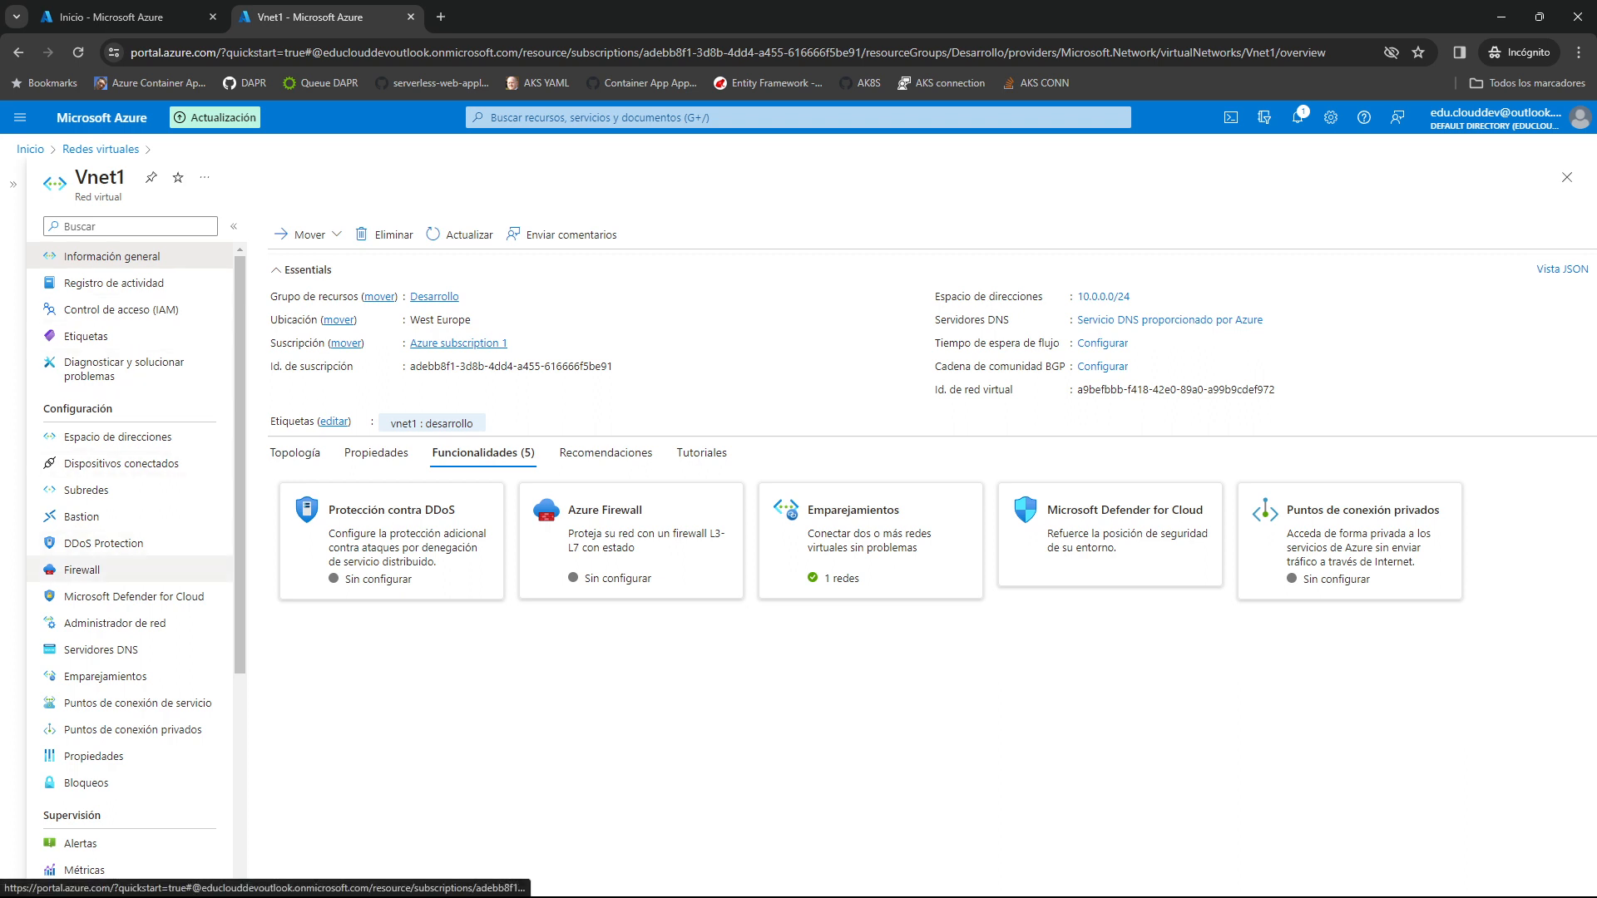
pyautogui.click(81, 570)
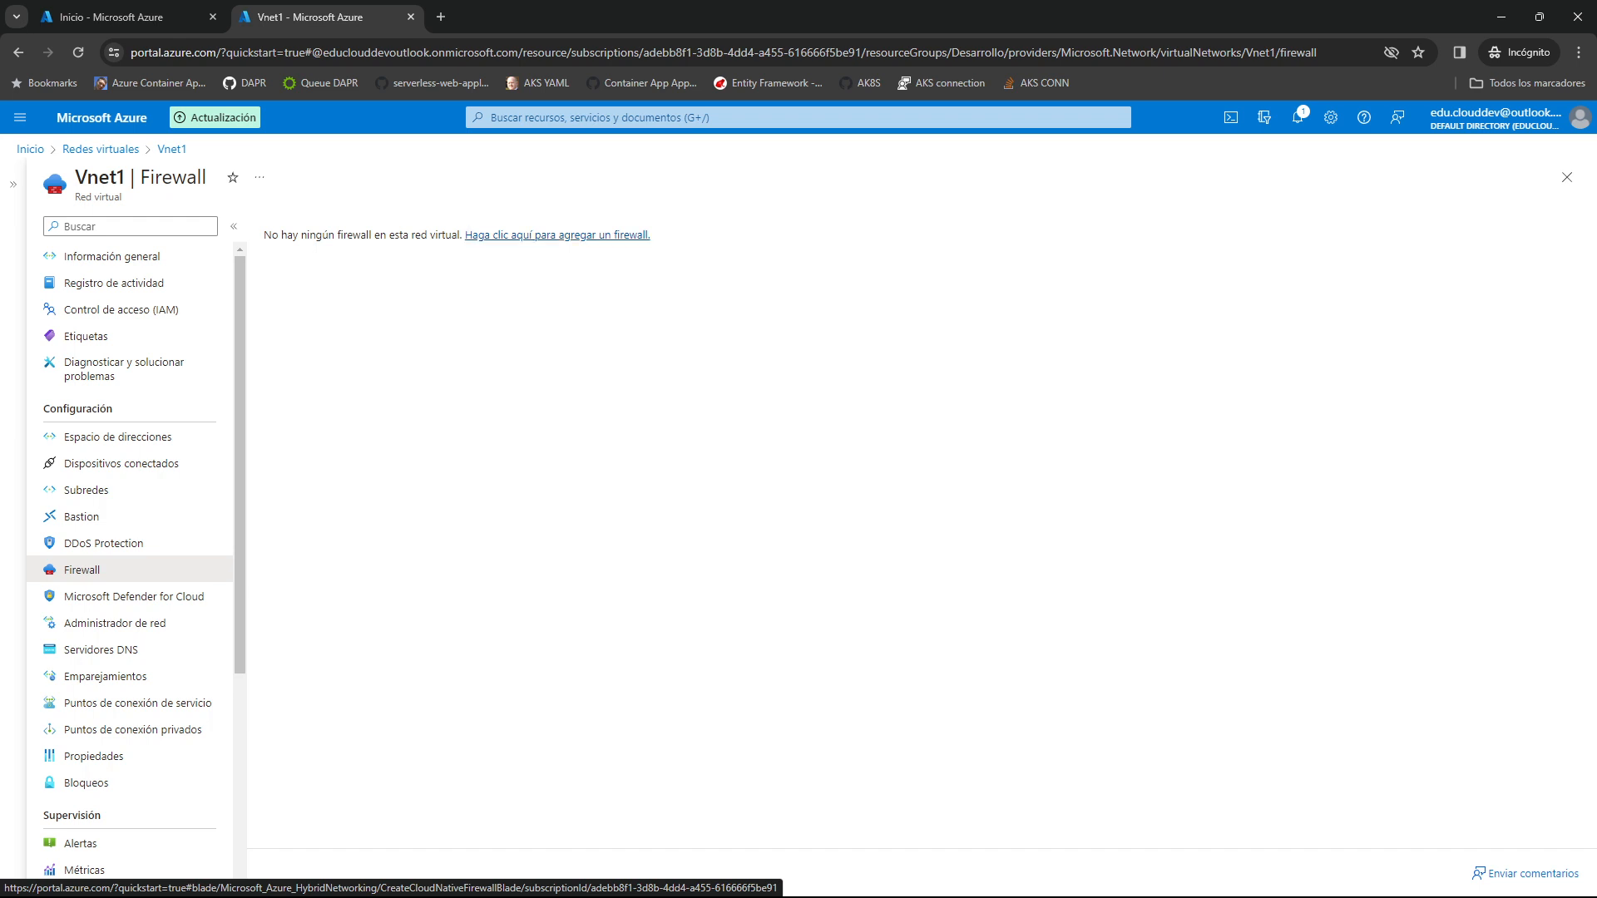
pyautogui.click(557, 235)
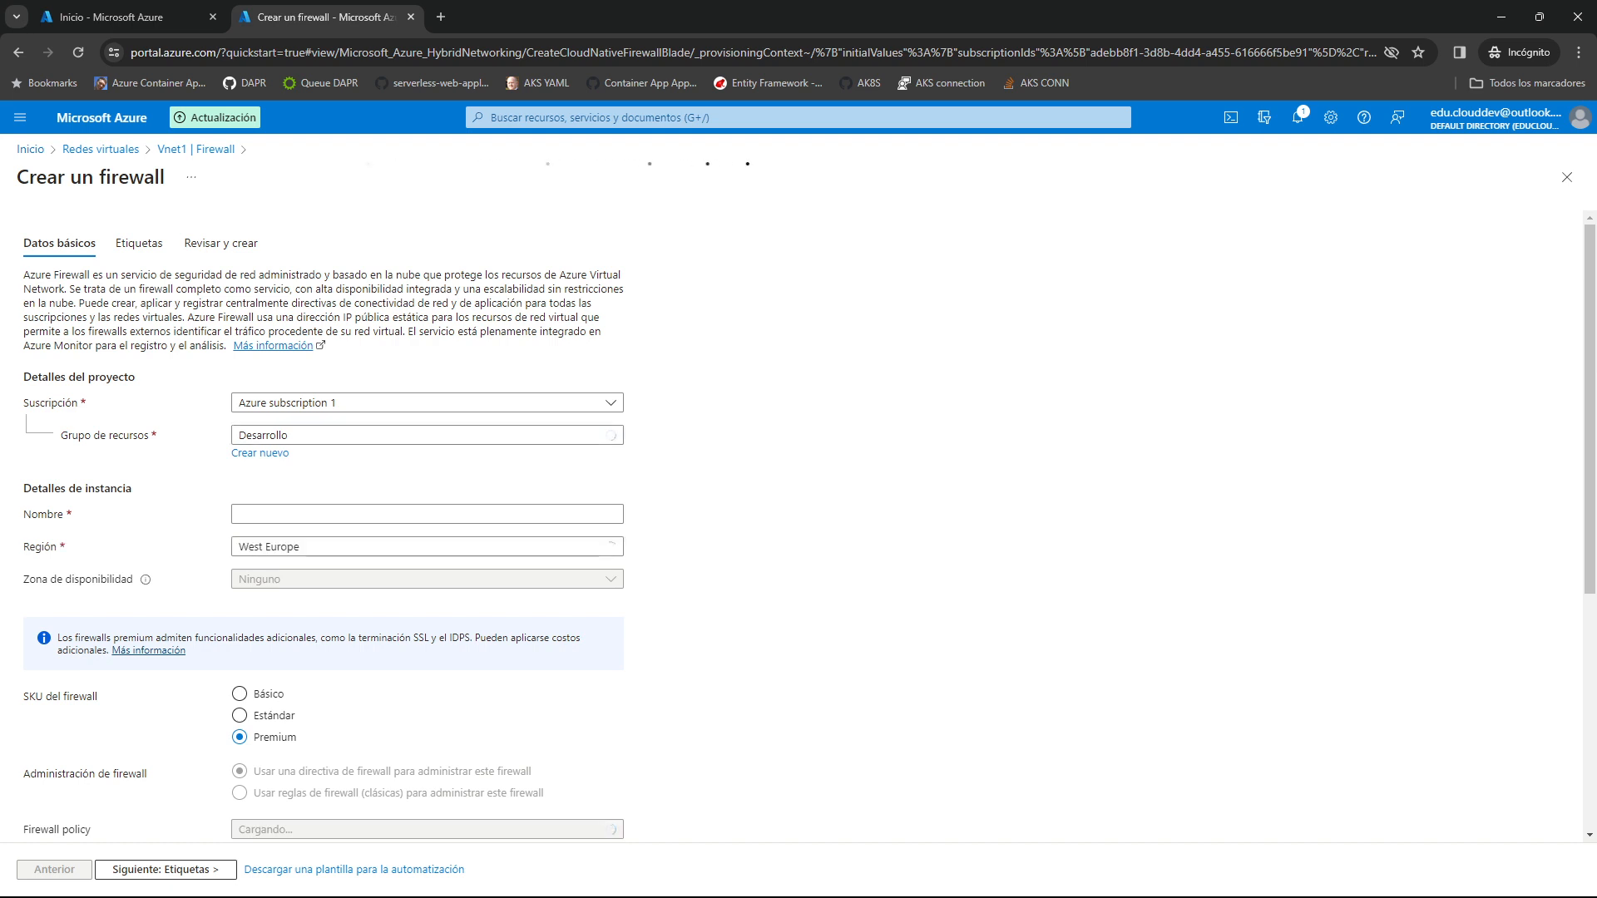
# Name the new firewall fw-des, leaving its resource group as Desarrollo
pyautogui.click(427, 514)
pyautogui.write('df')
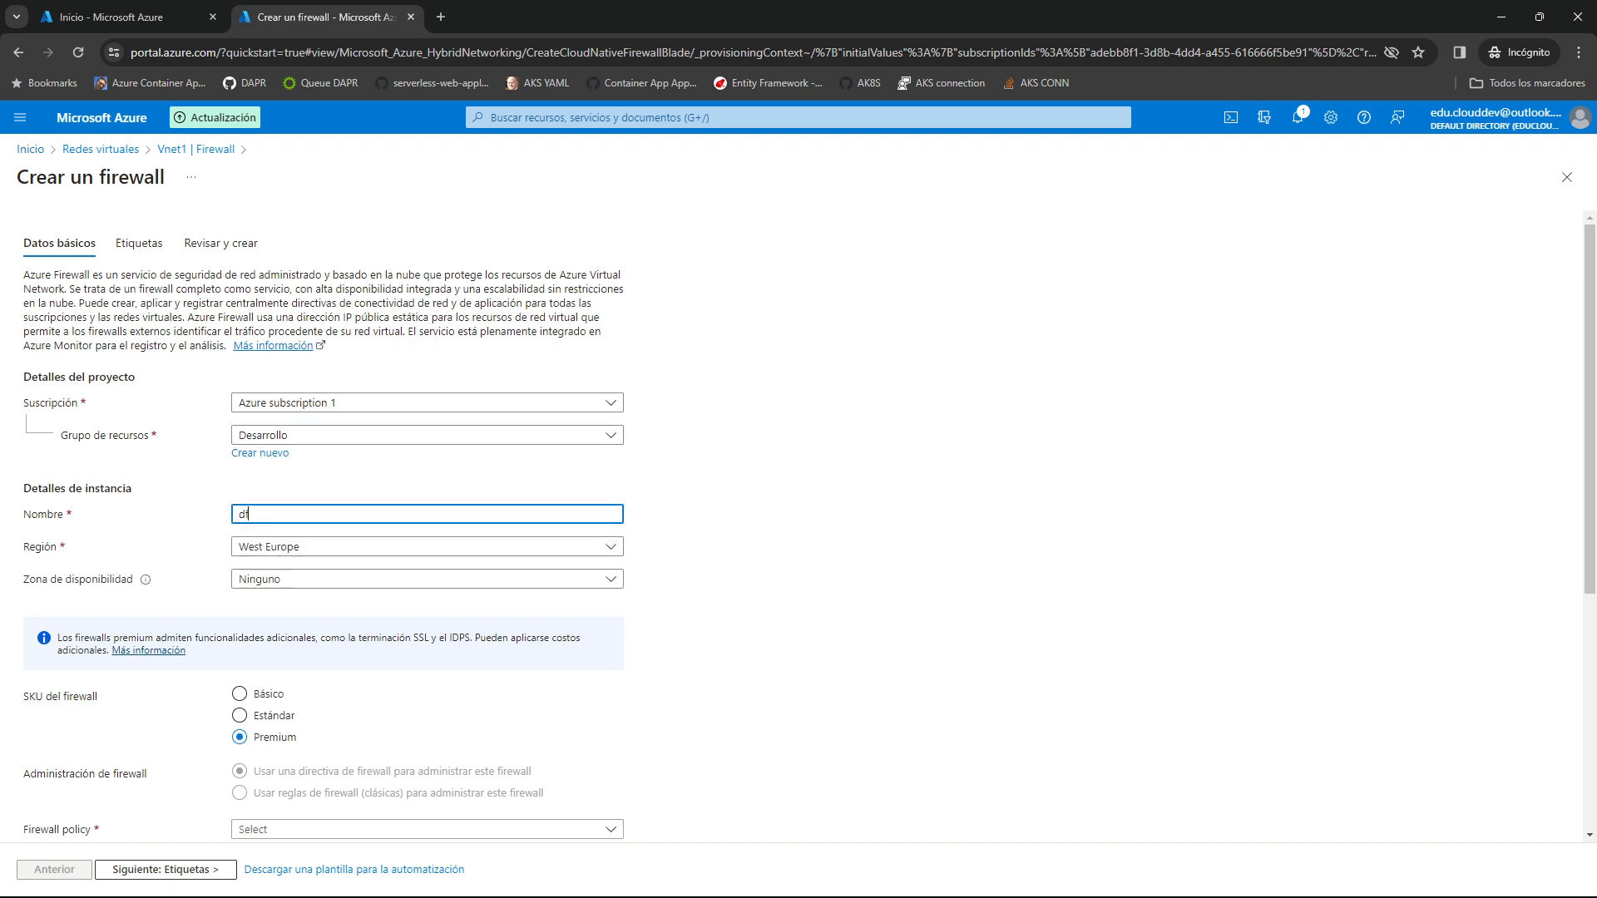
pyautogui.press('BackSpace')
pyautogui.press('BackSpace')
pyautogui.write('fw-des')
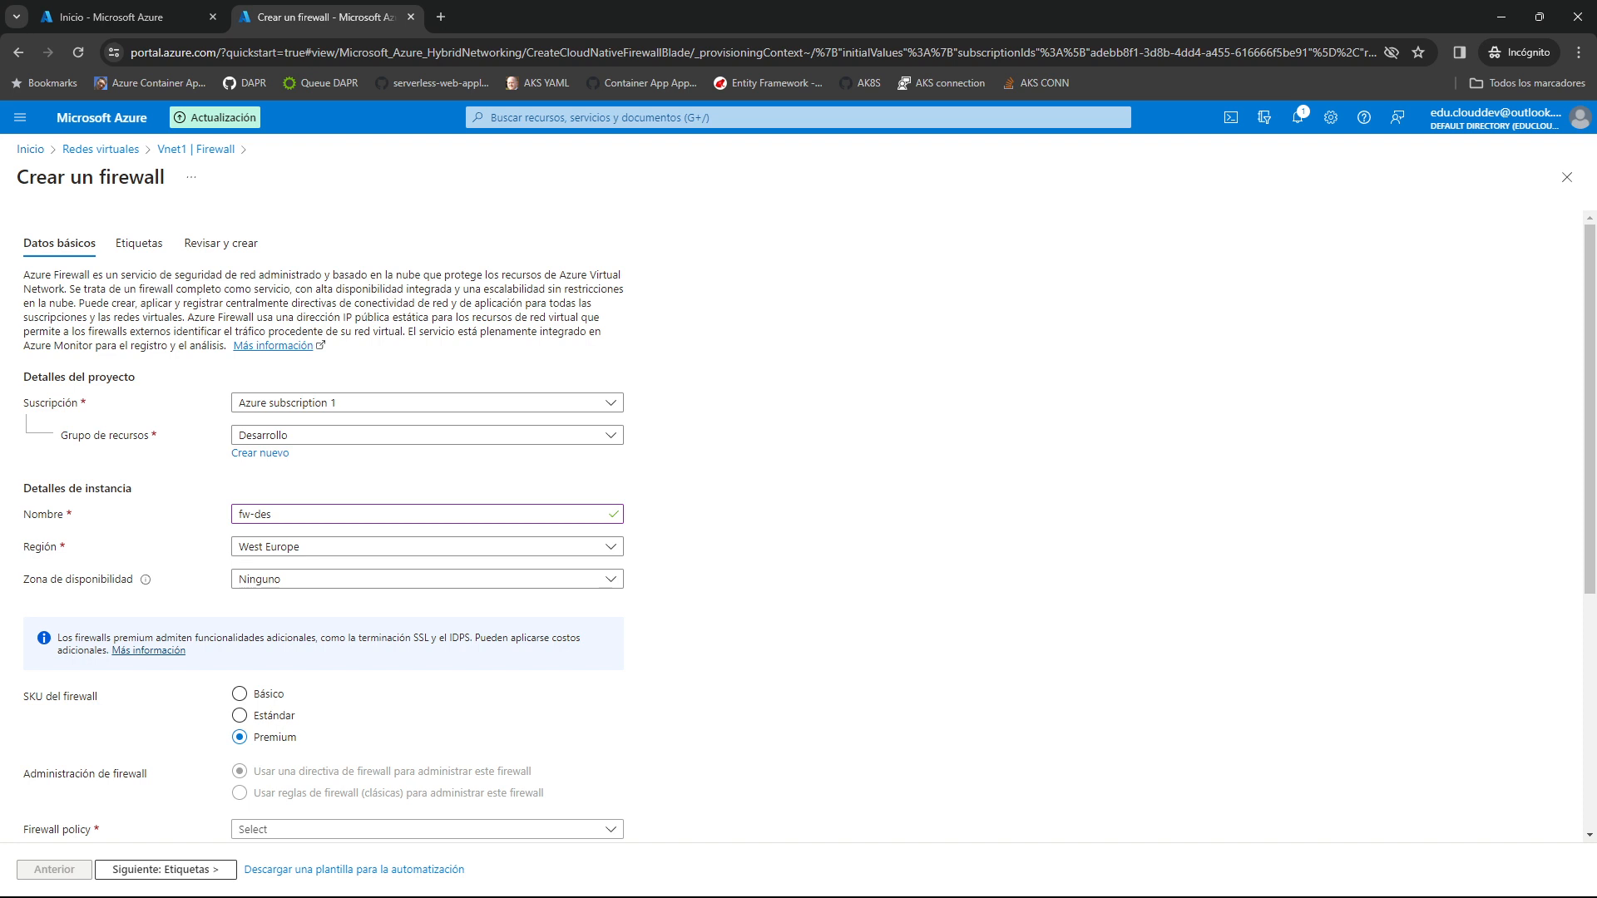
pyautogui.click(260, 452)
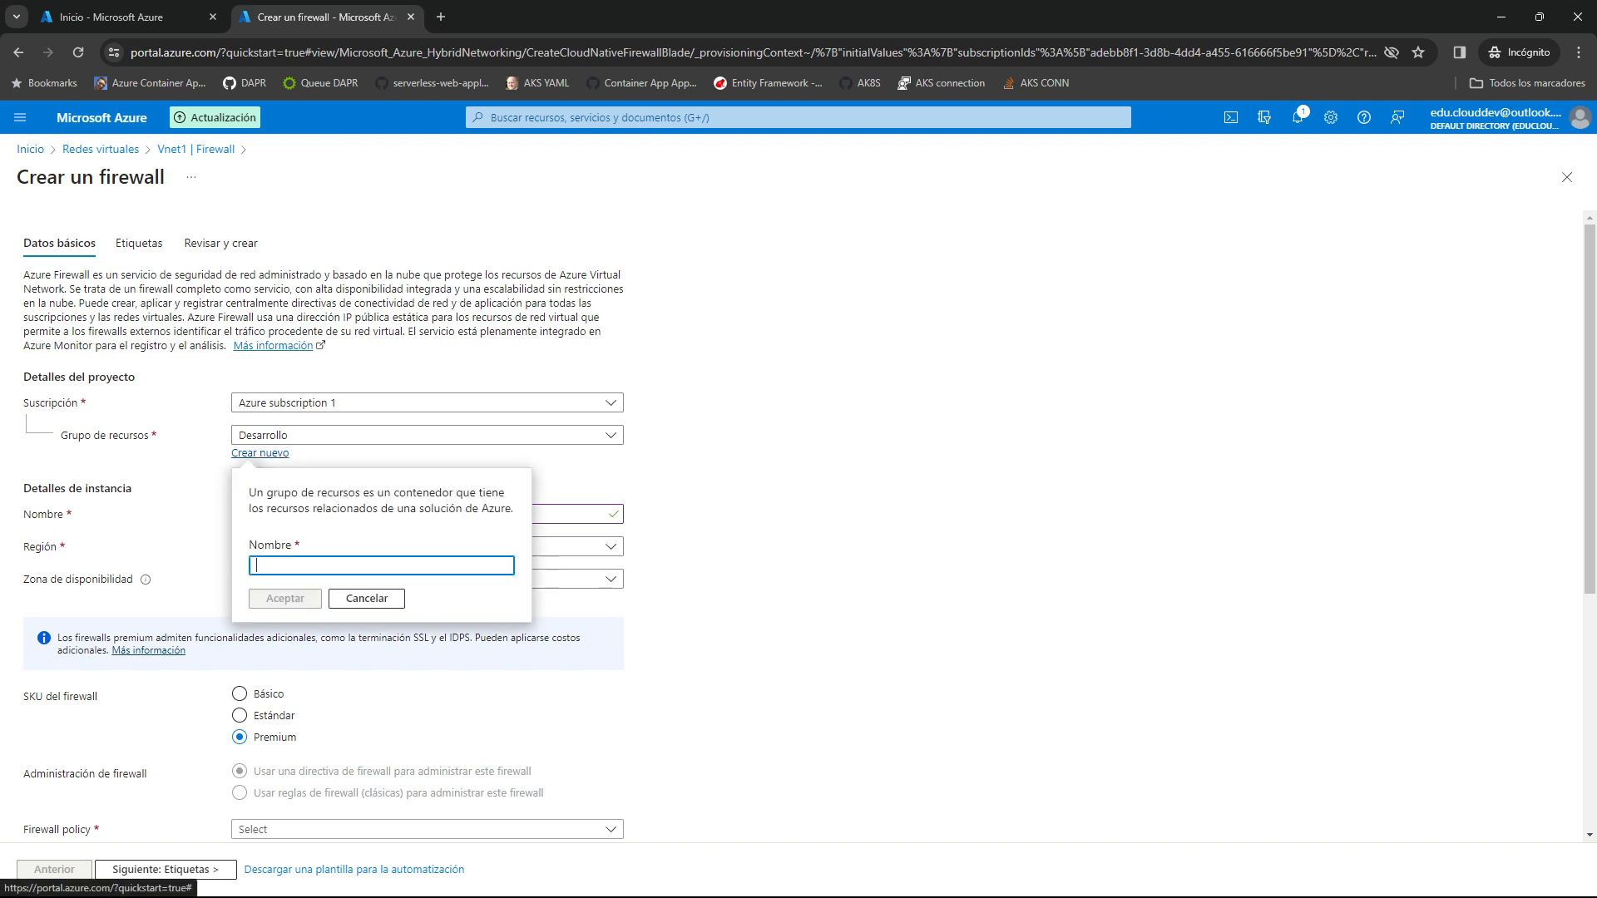
pyautogui.press('Escape')
# Create a new firewall policy named policy-fw-des for the firewall
pyautogui.scroll(-3, 798, 529)
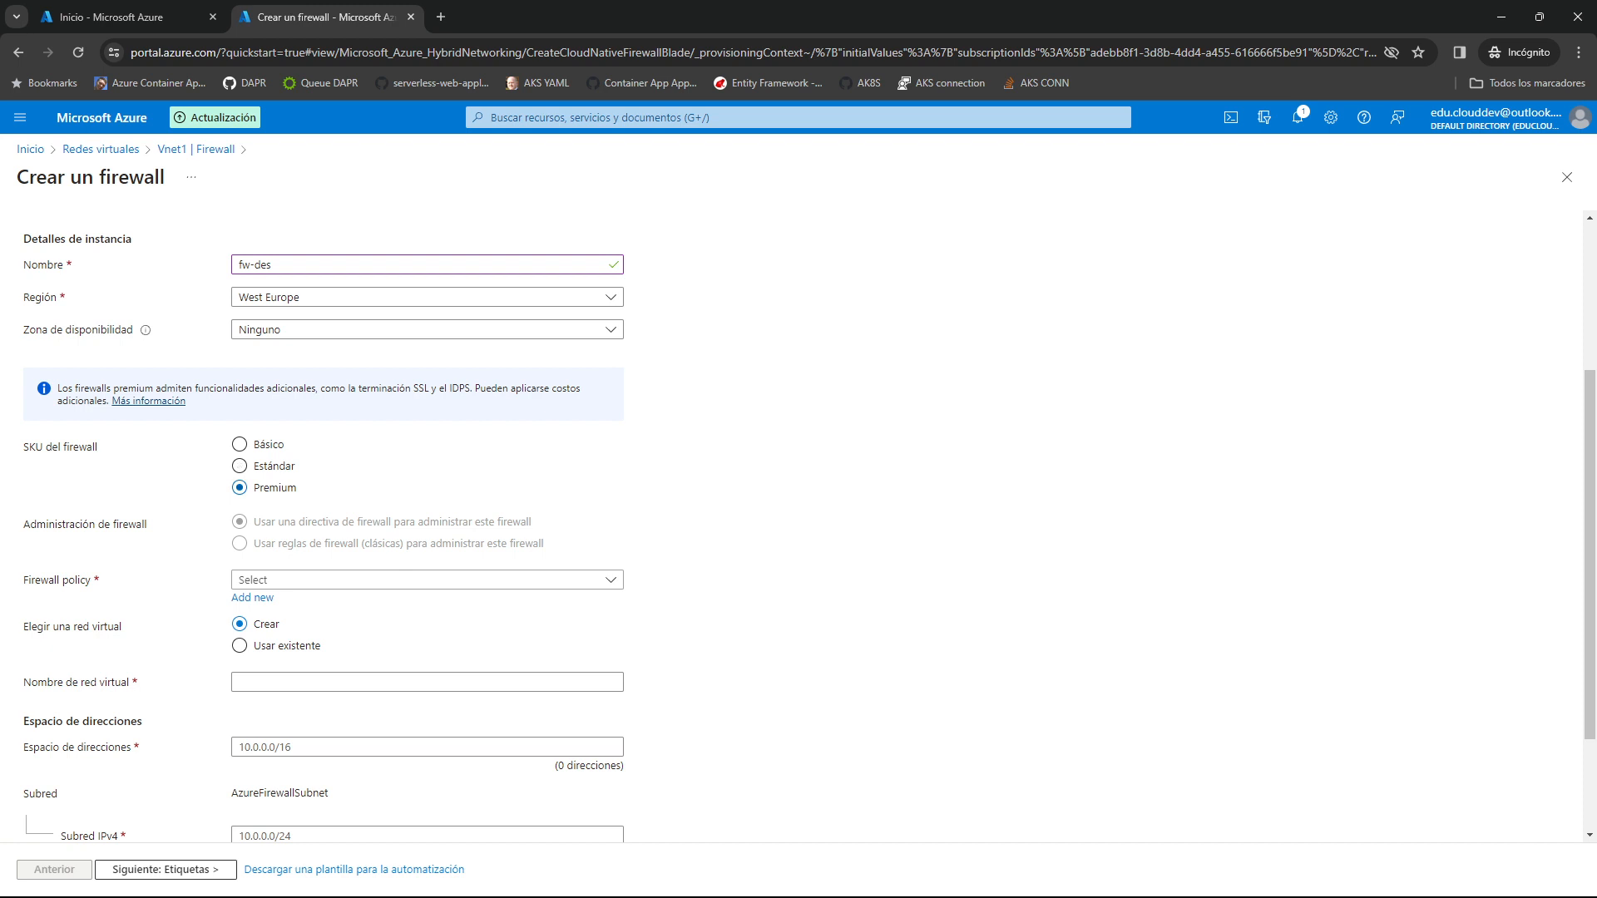
pyautogui.scroll(-1, 809, 532)
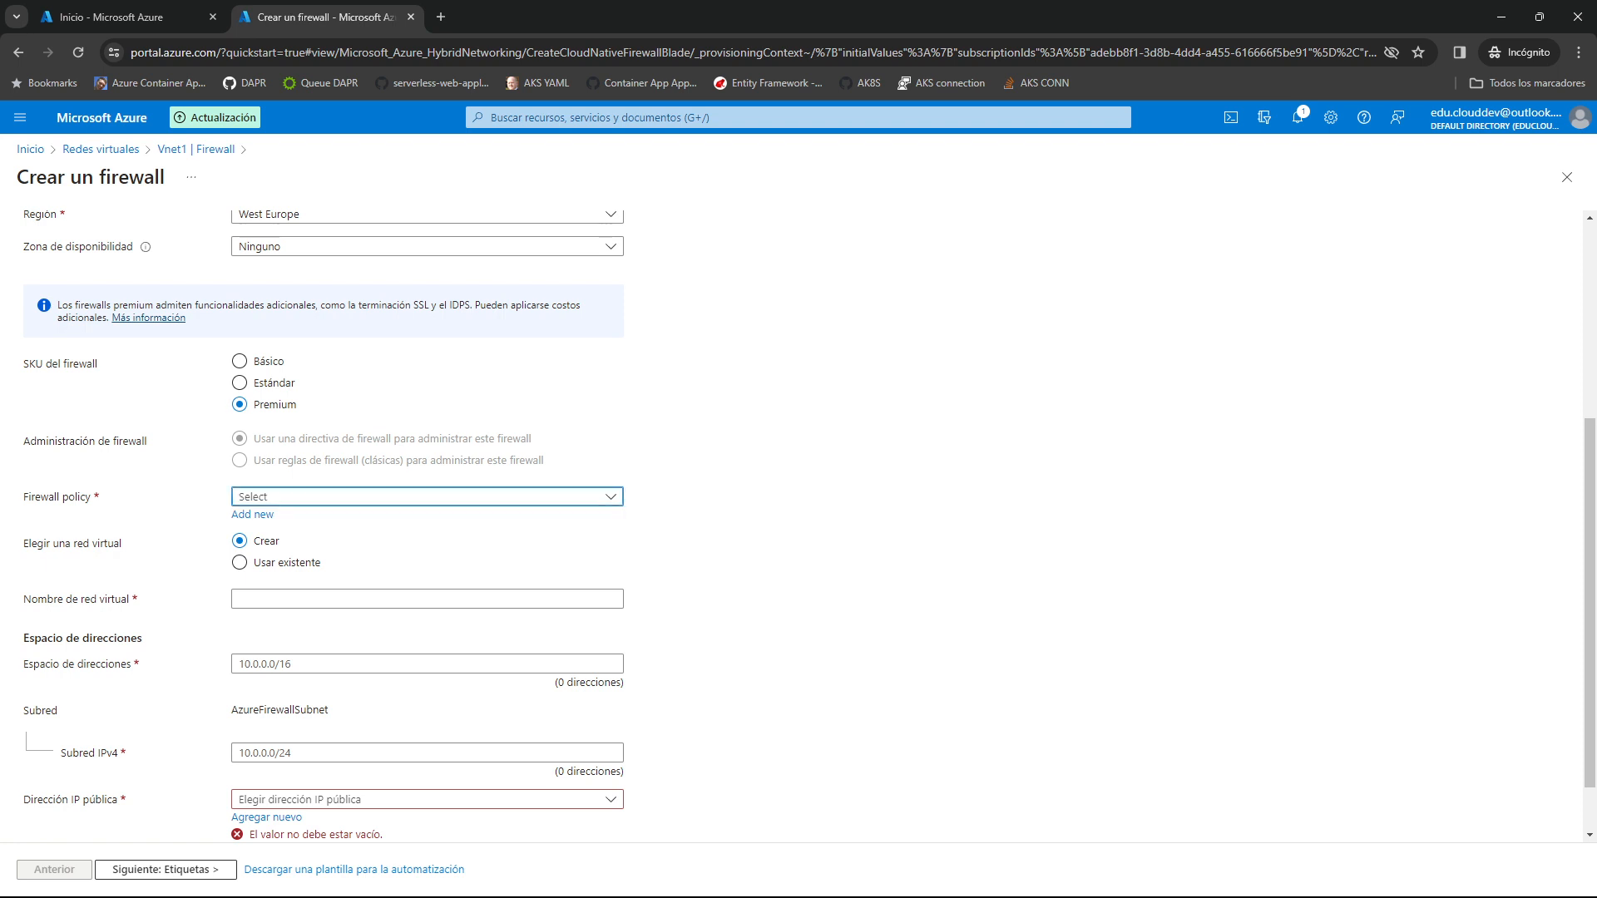
pyautogui.click(416, 497)
pyautogui.press('Escape')
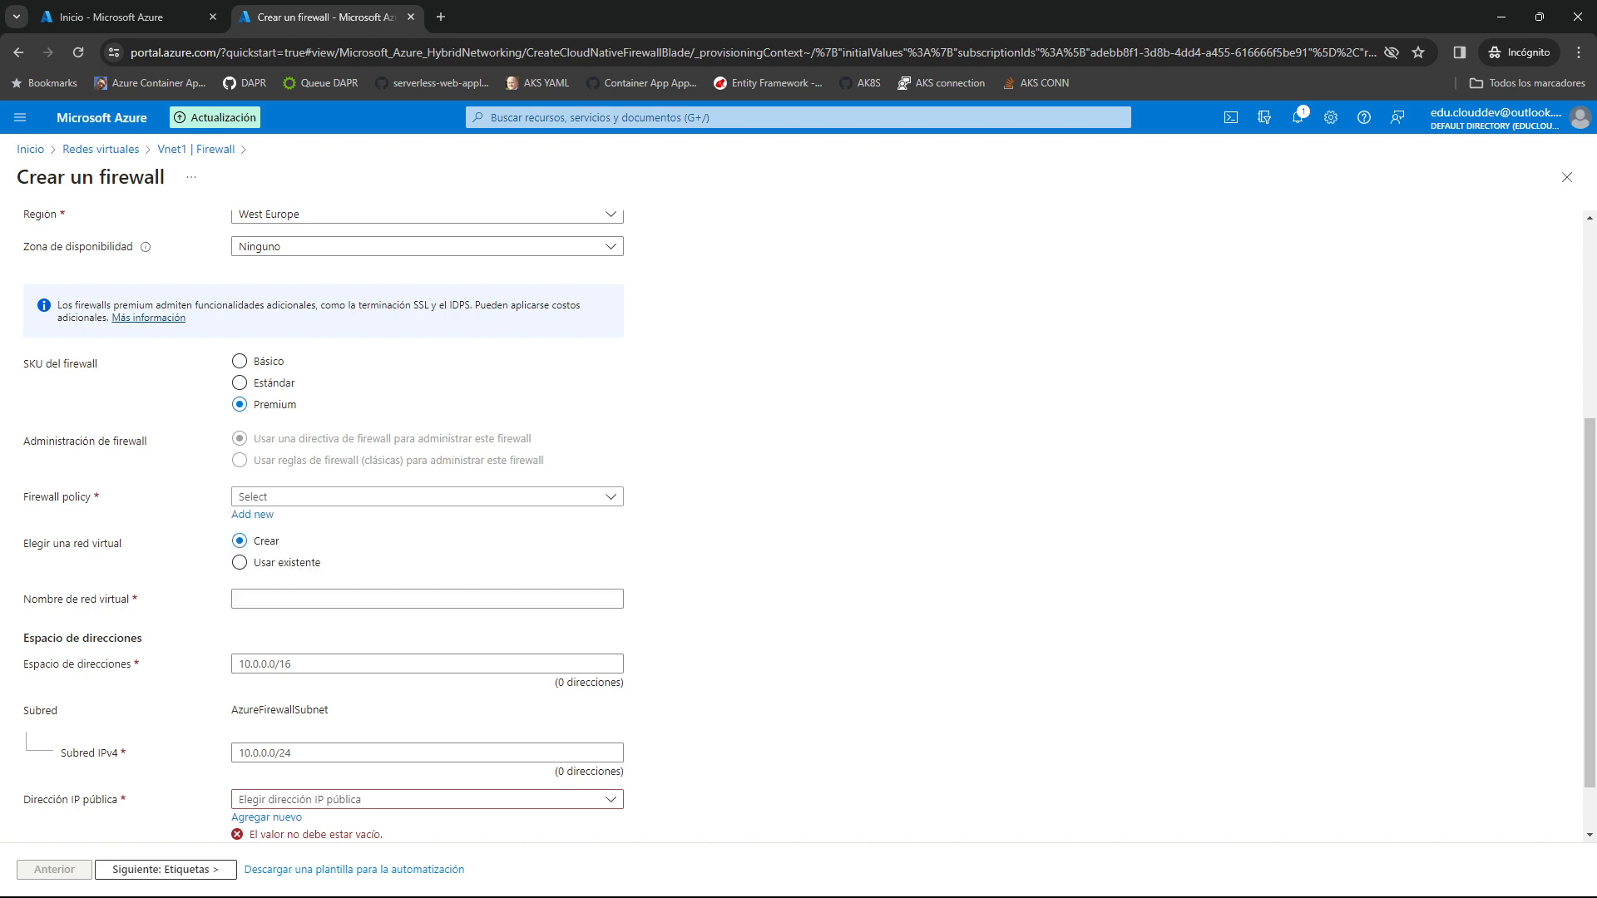
pyautogui.click(252, 514)
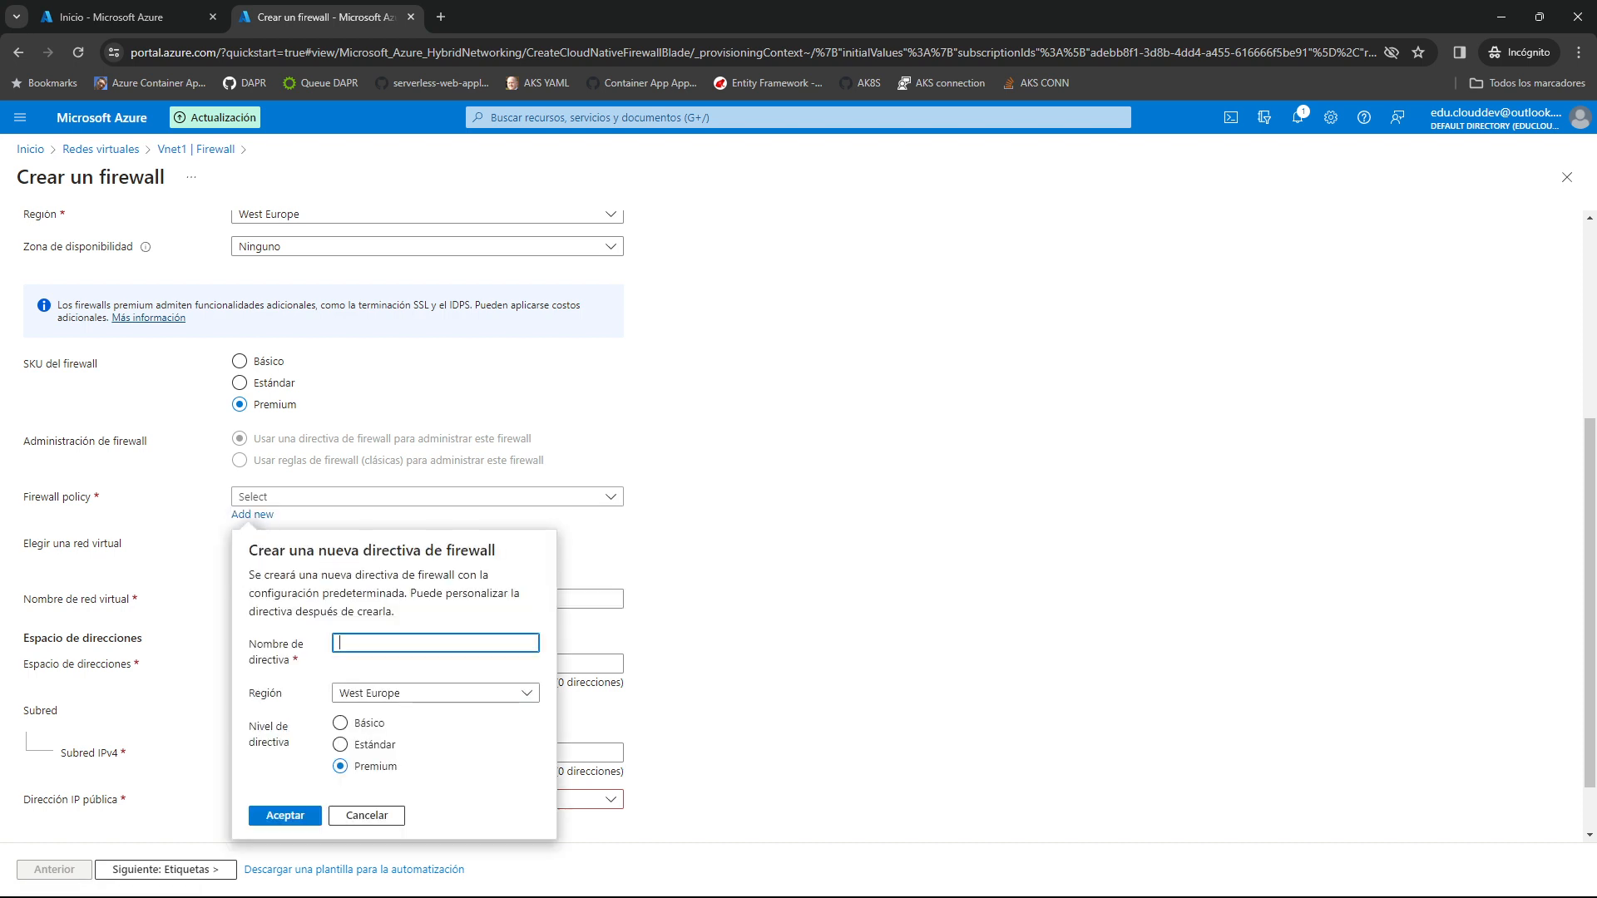
pyautogui.write('policy-fw-des')
pyautogui.click(286, 816)
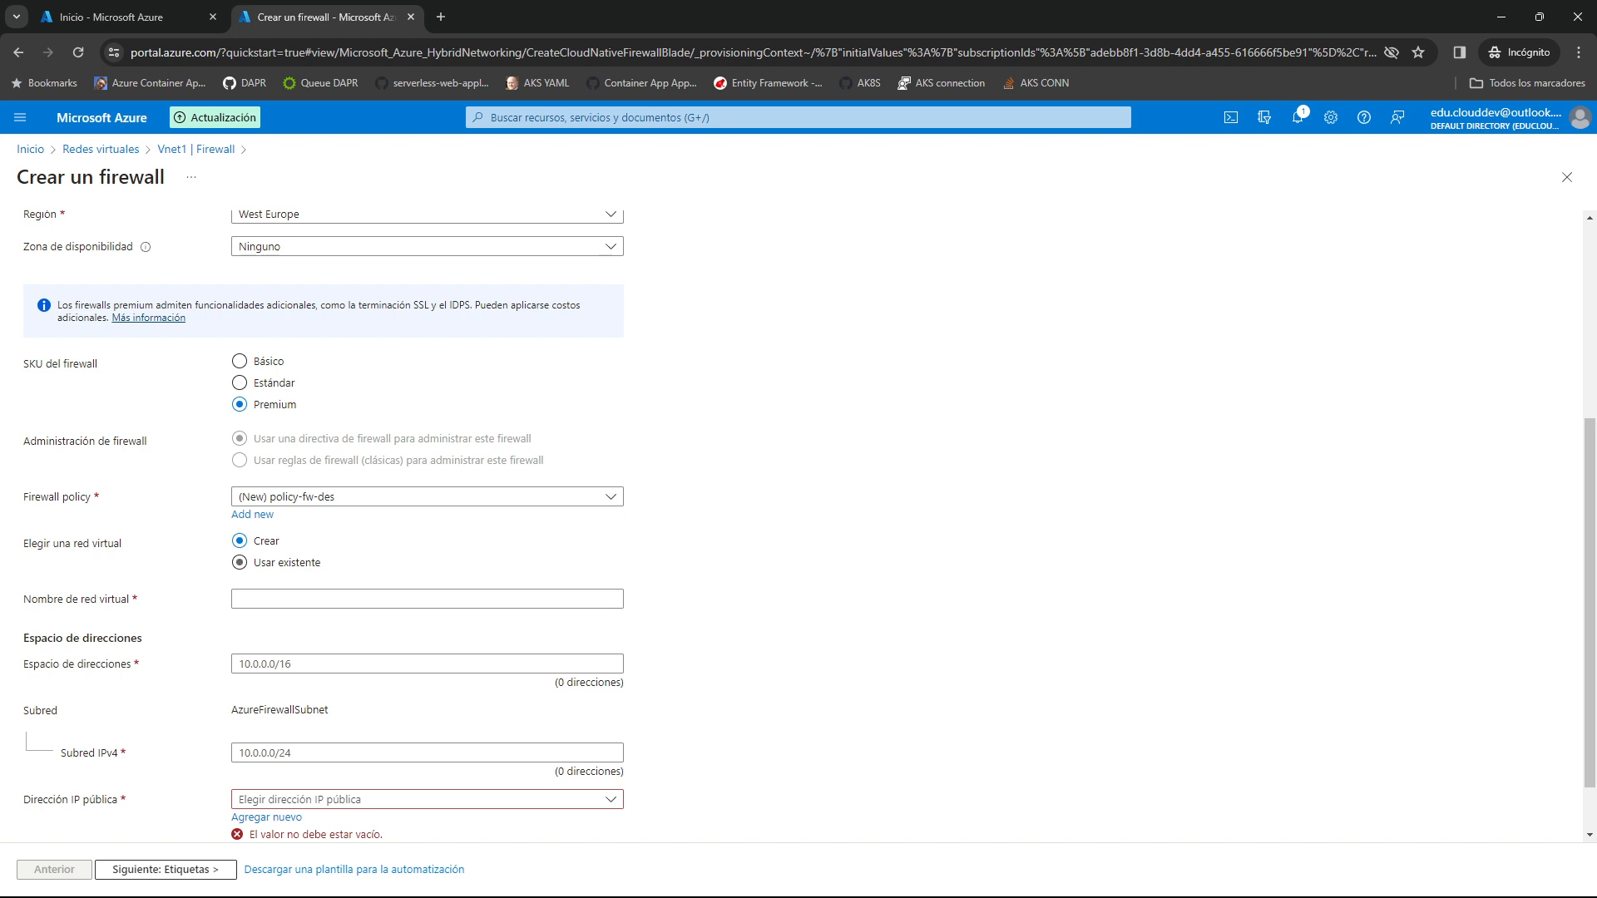
# Set the firewall to use the existing virtual network Vnet1 (Desarrollo)
pyautogui.click(240, 563)
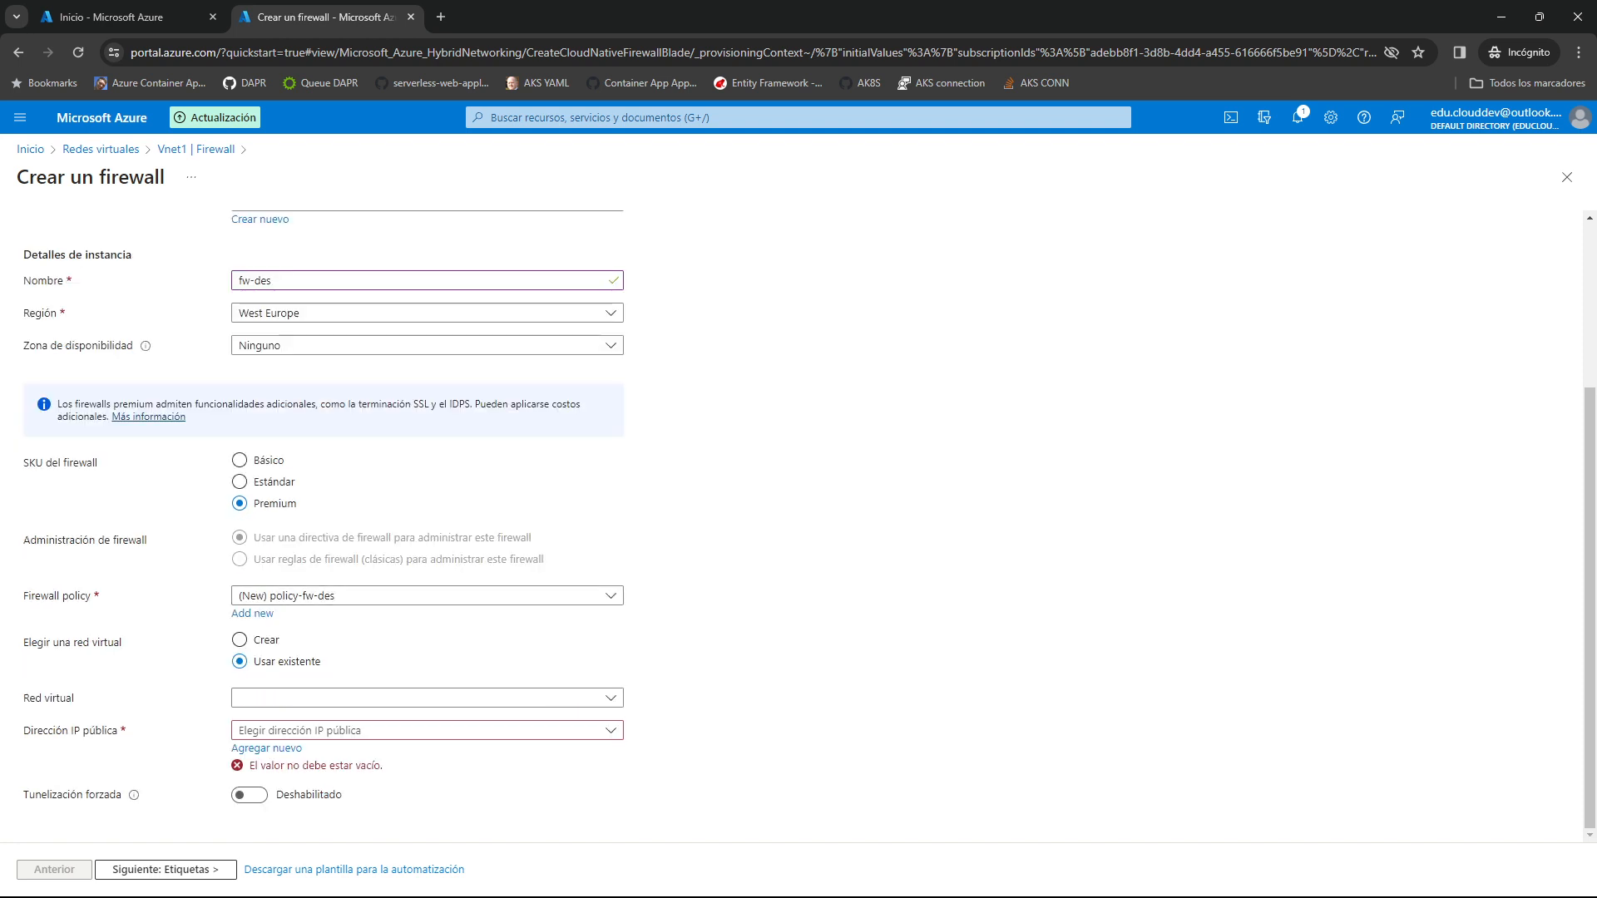
pyautogui.click(275, 698)
pyautogui.click(266, 752)
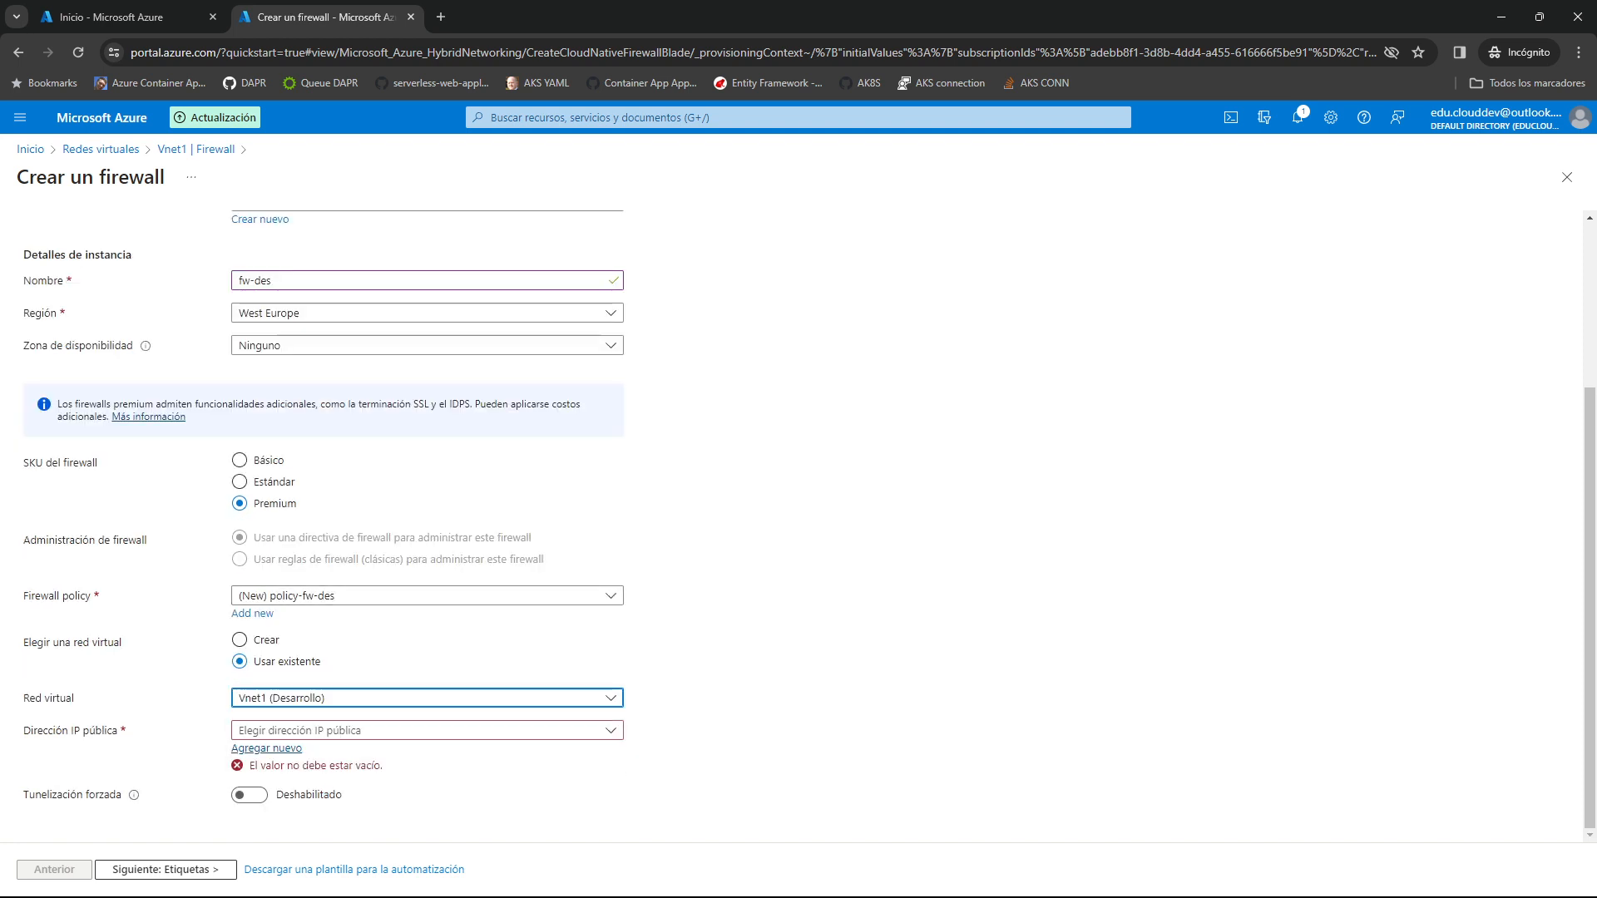
# Add a new public IP address named fw-ip-des to the firewall
pyautogui.click(424, 730)
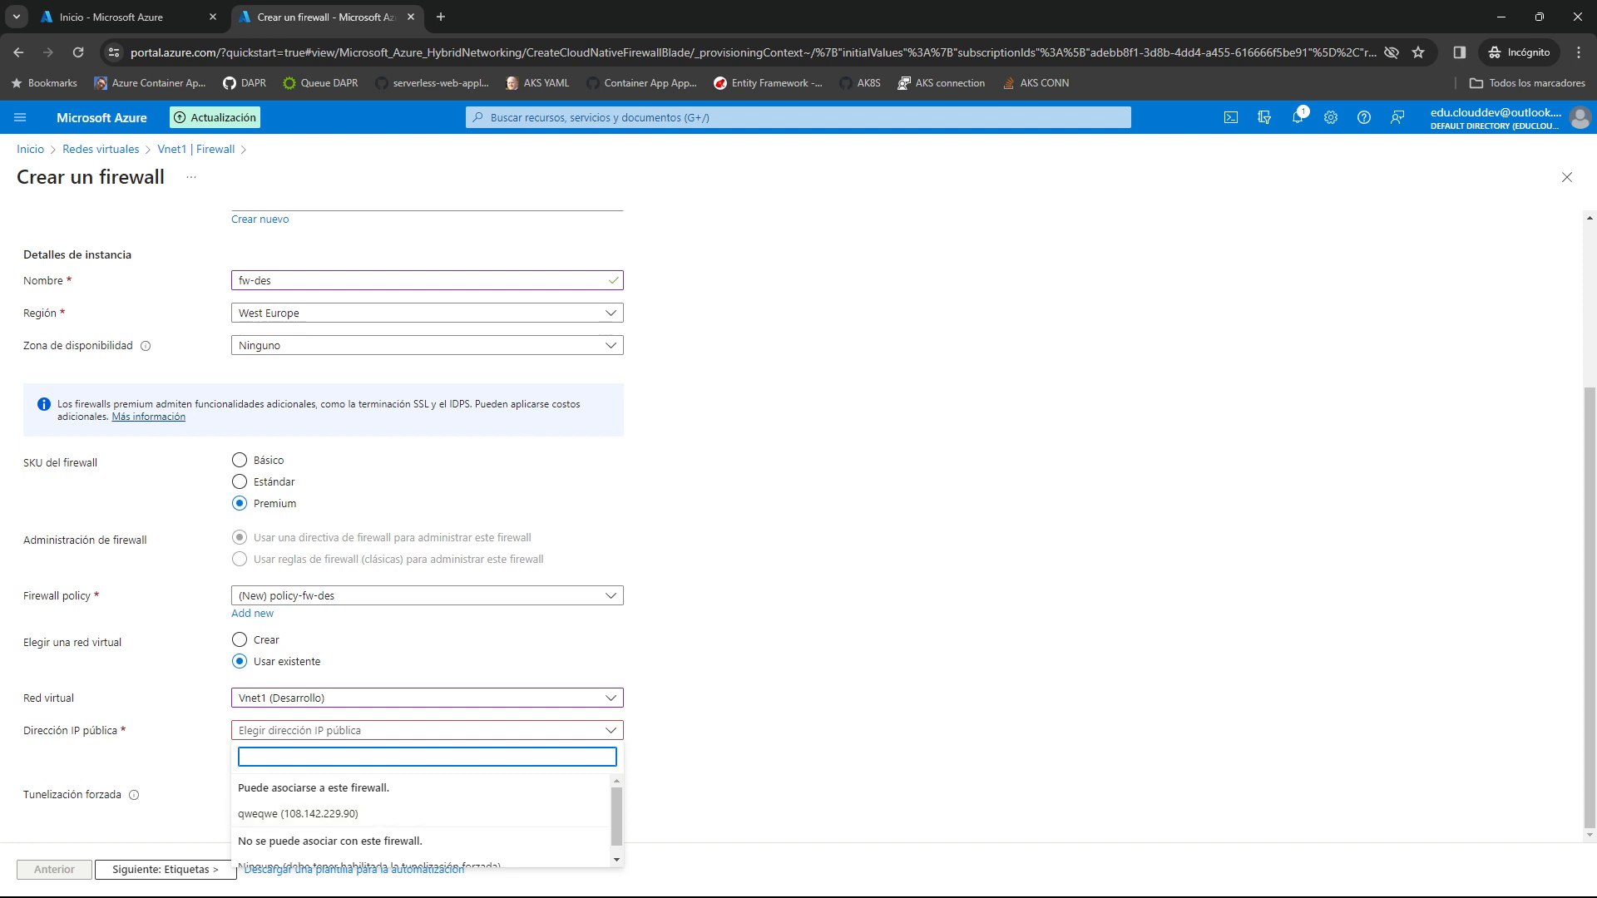
pyautogui.press('Escape')
pyautogui.click(266, 748)
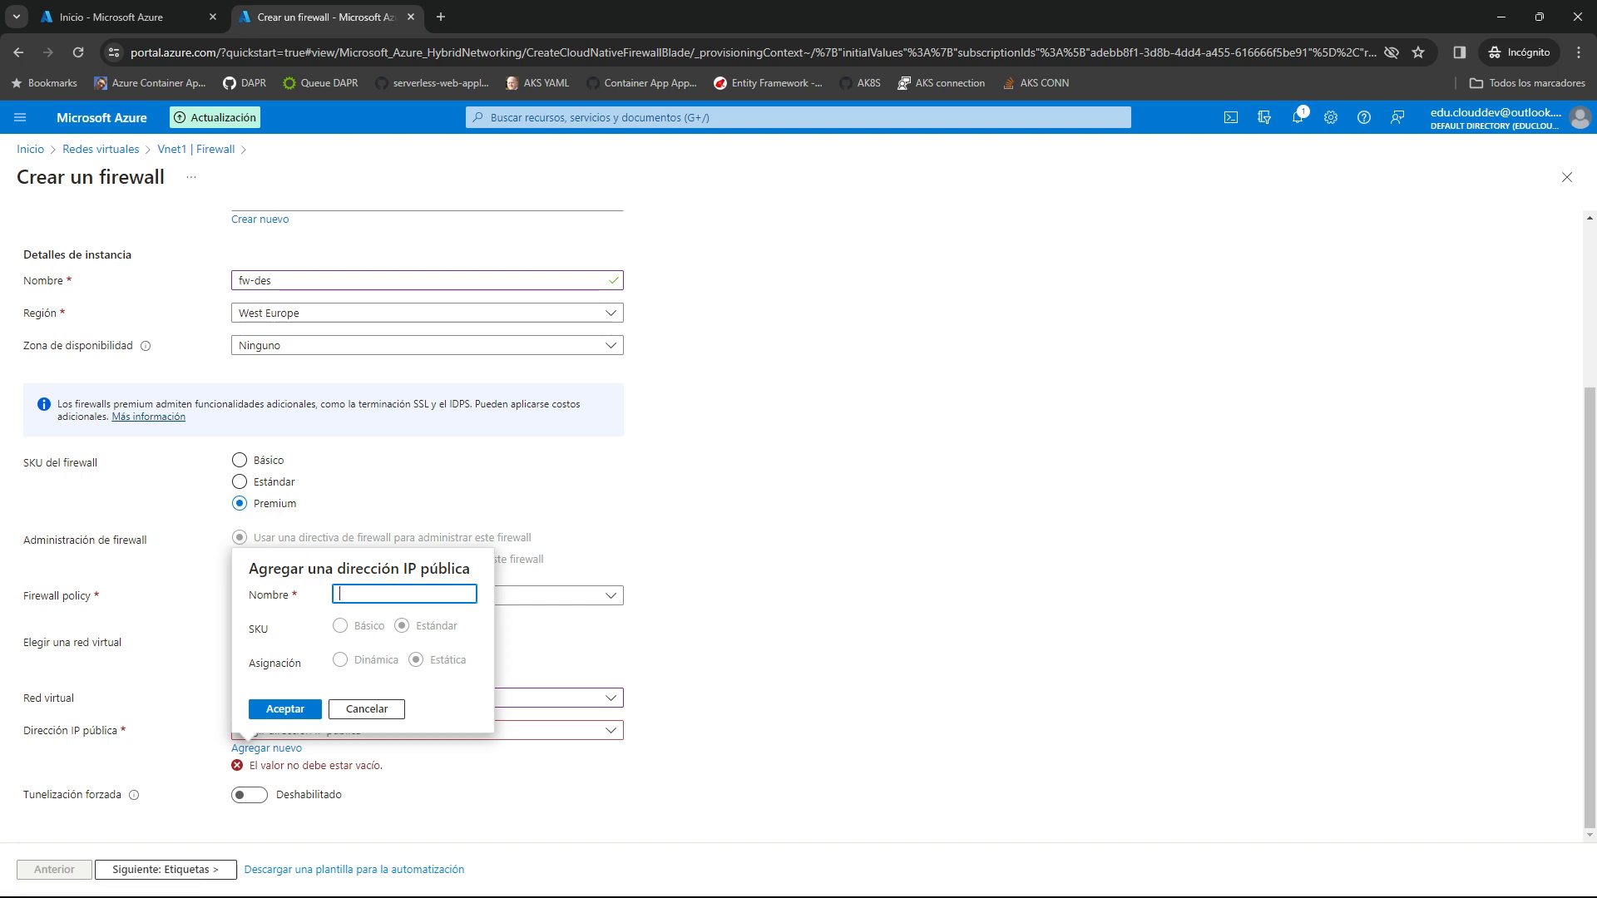
pyautogui.write('fw-')
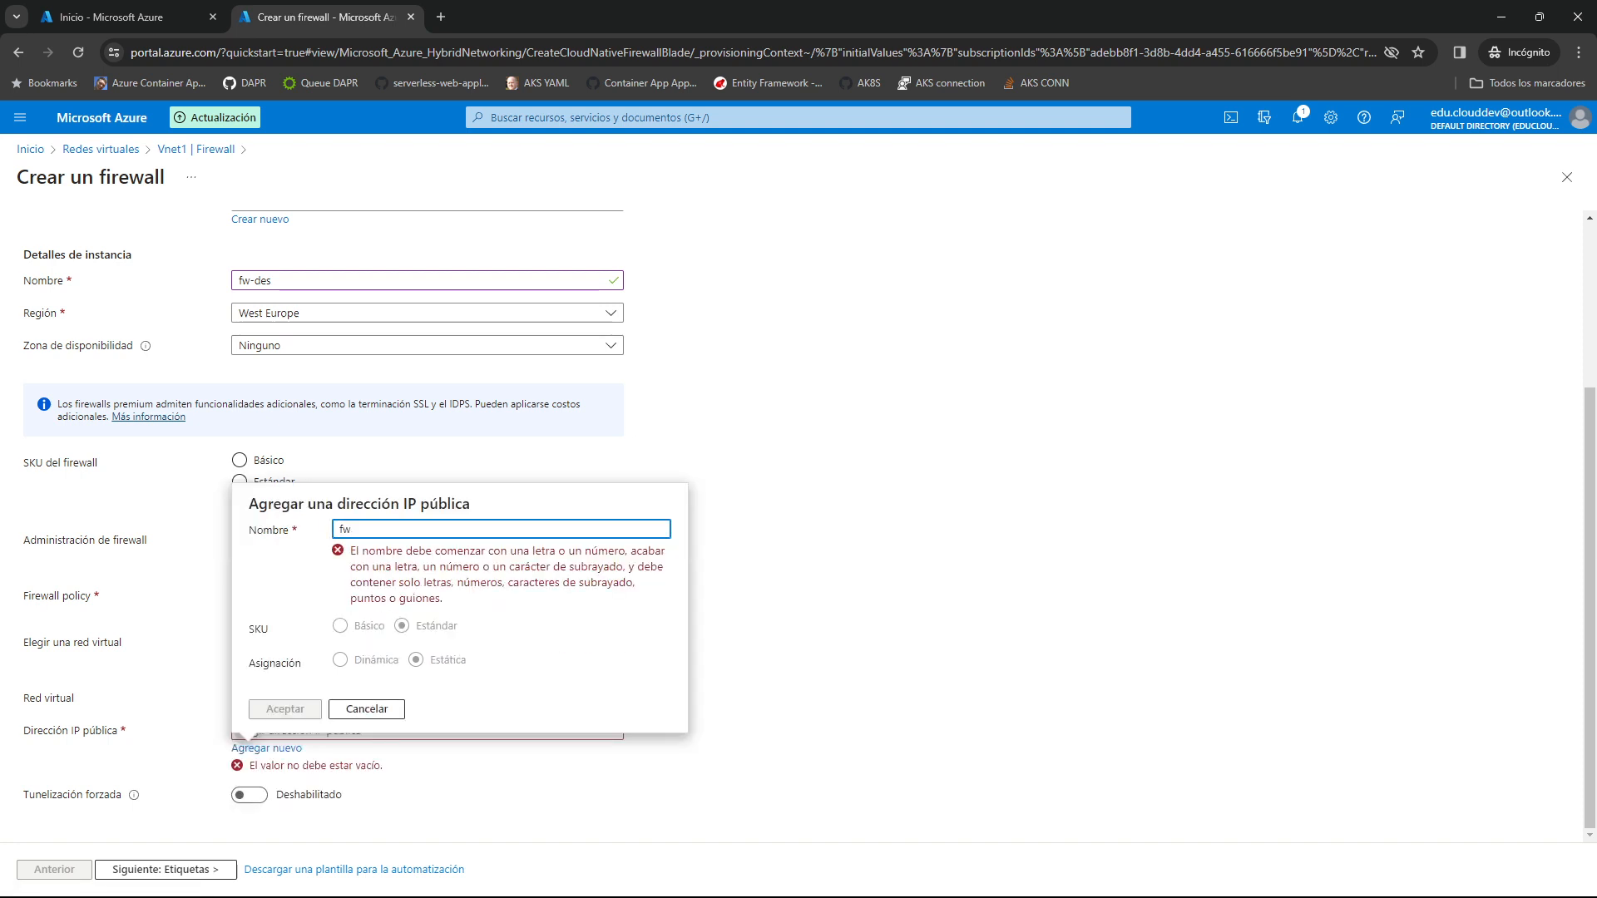
pyautogui.press('BackSpace')
pyautogui.write('-ip-des')
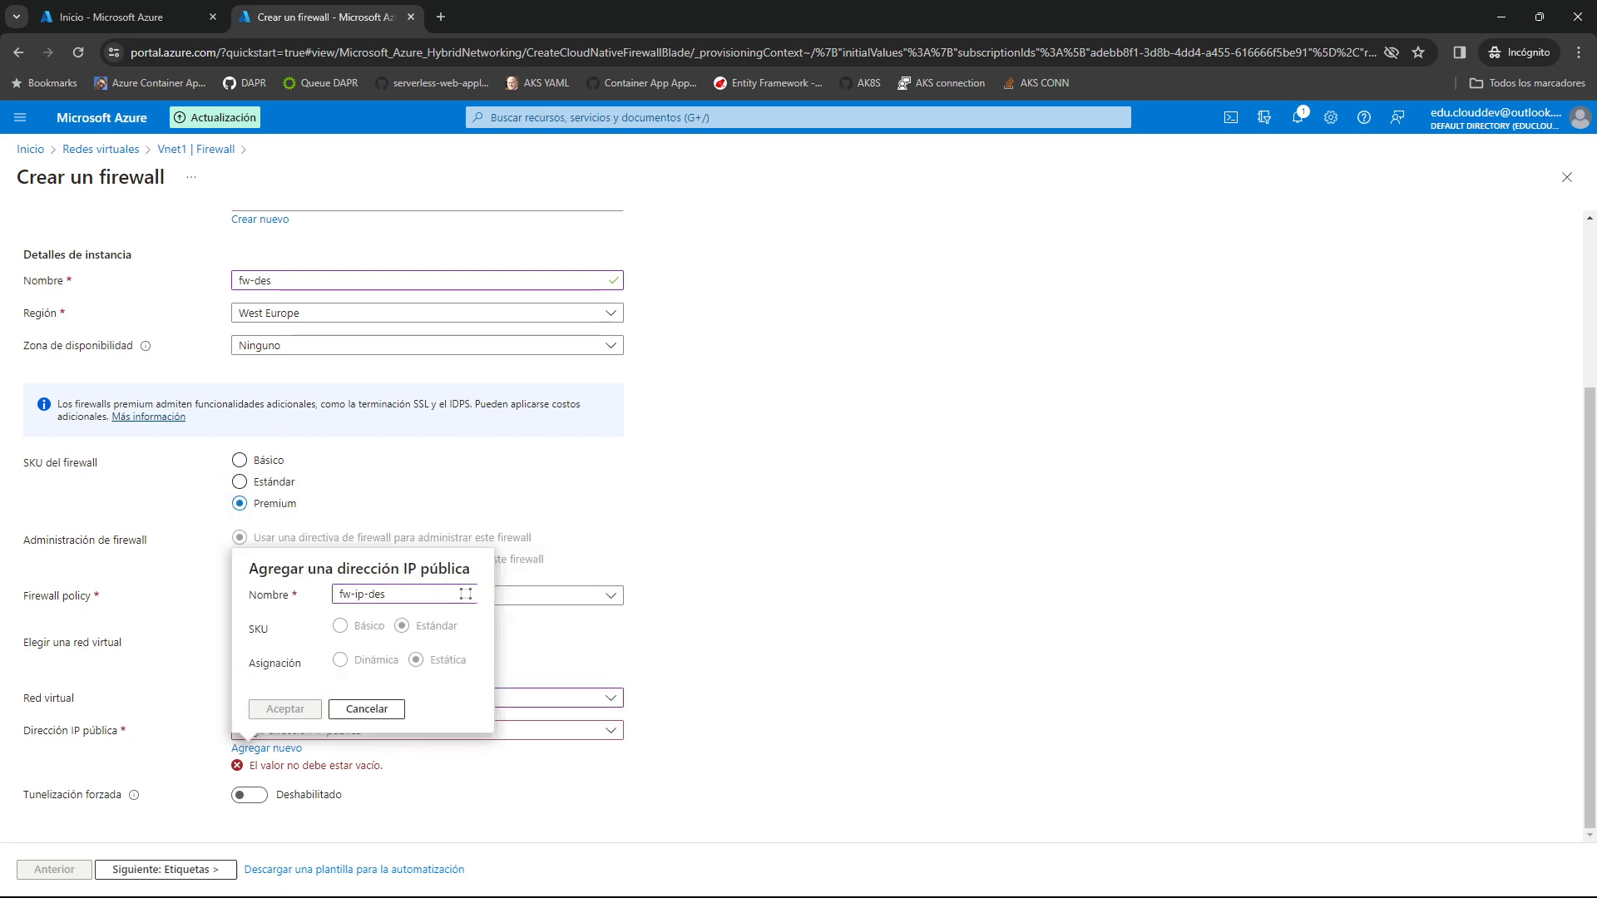
pyautogui.press('Return')
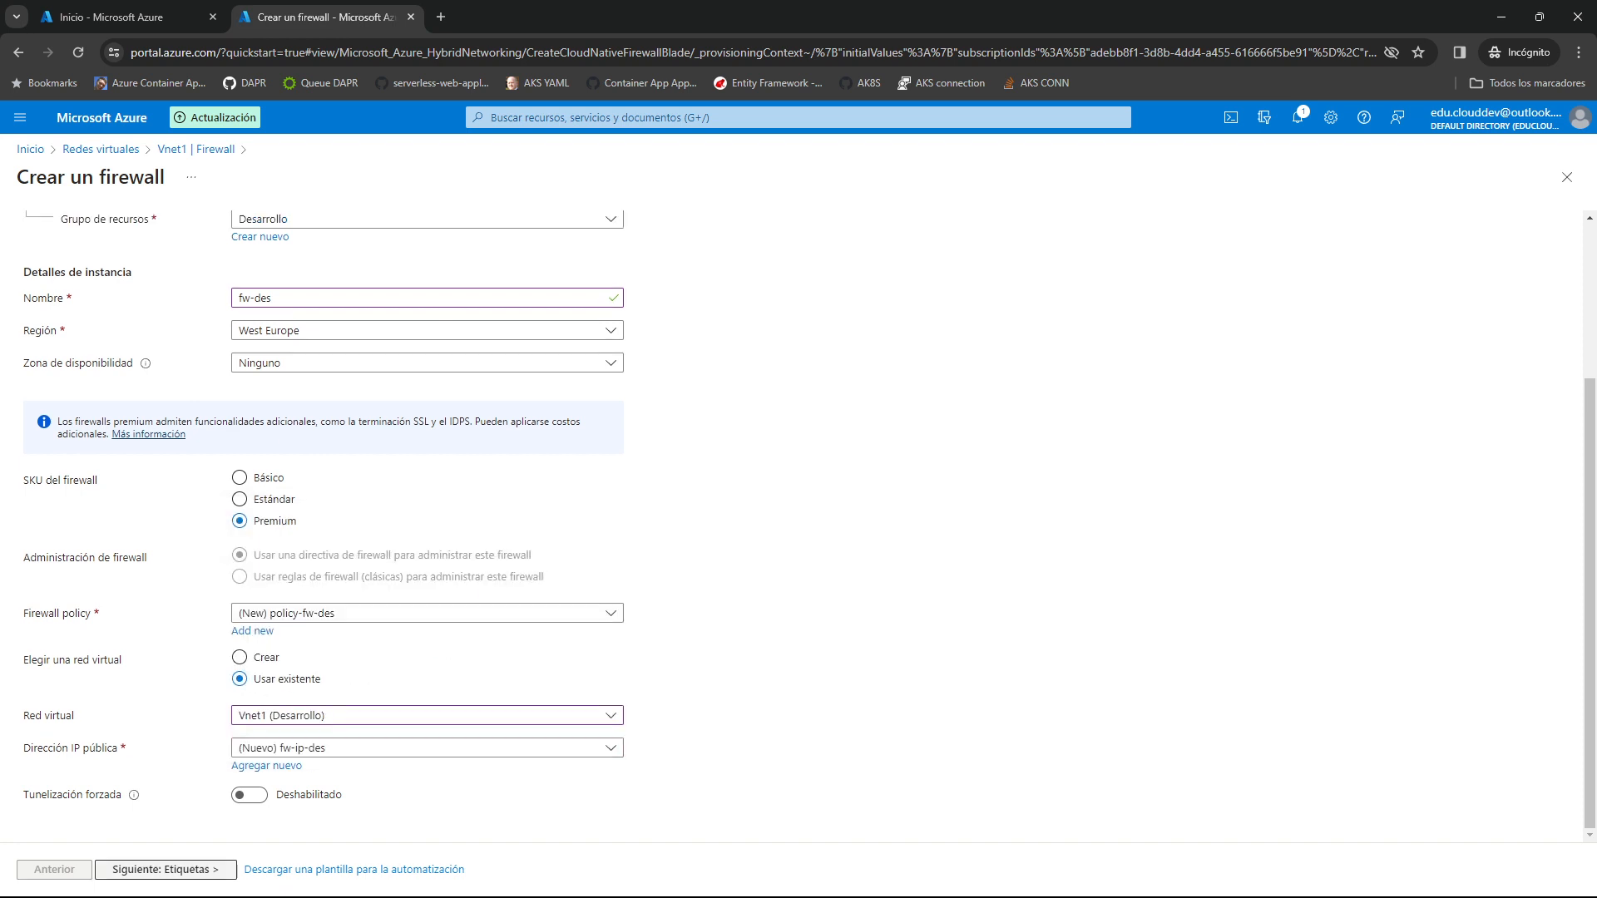
# Add the tag fw with value des to the firewall resources and proceed to review and creation
pyautogui.click(165, 870)
pyautogui.click(120, 388)
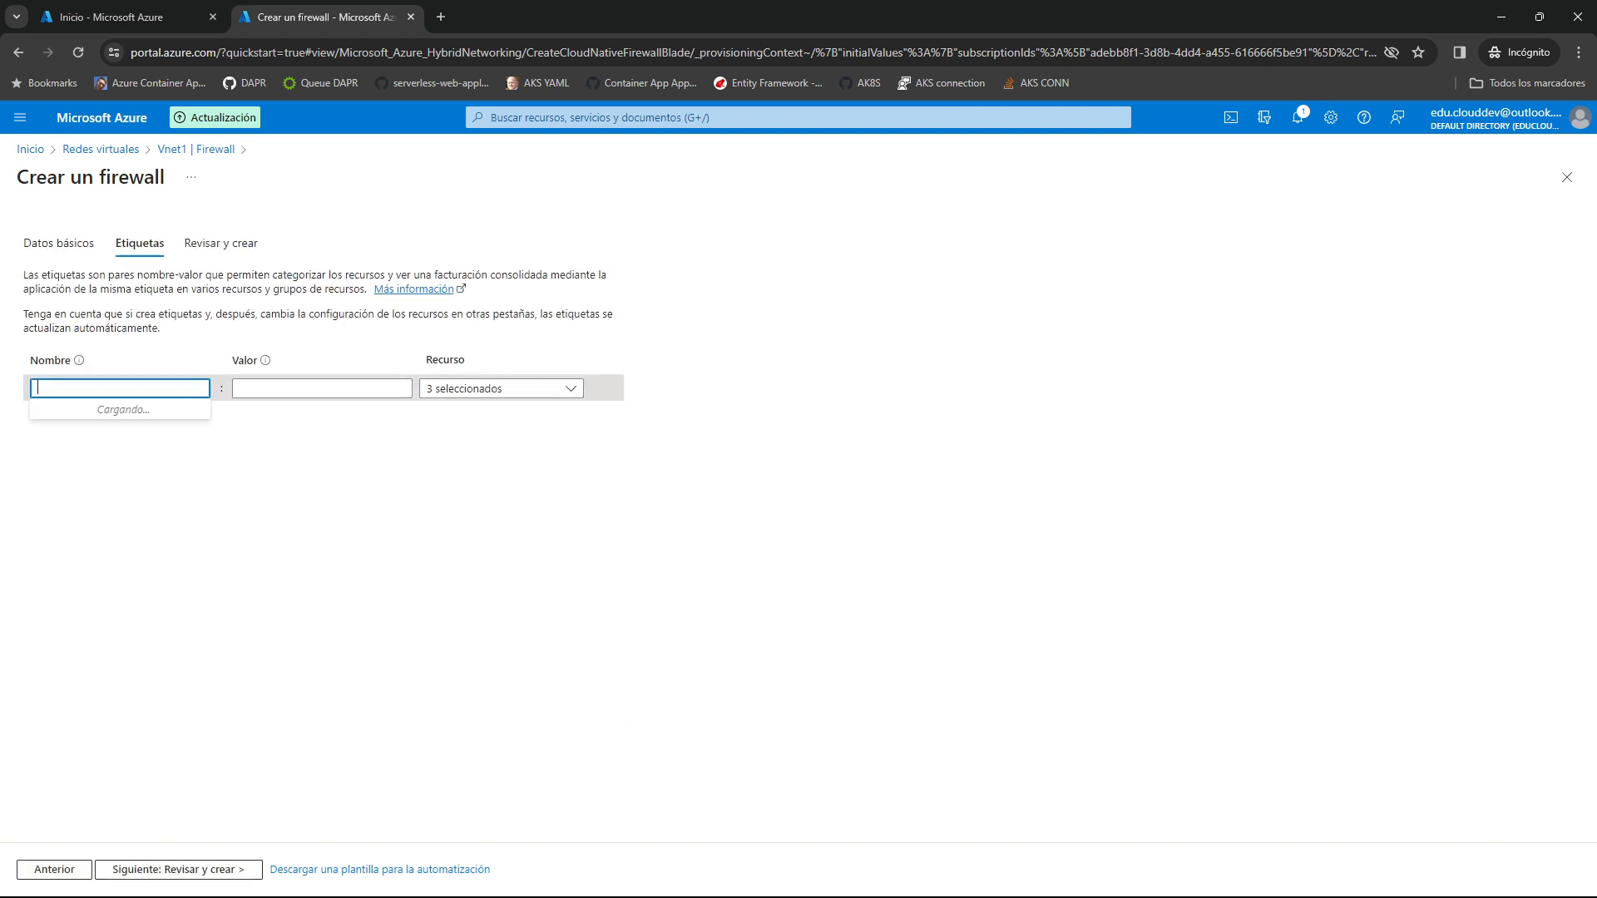
pyautogui.write('fw')
pyautogui.press('Tab')
pyautogui.write('es')
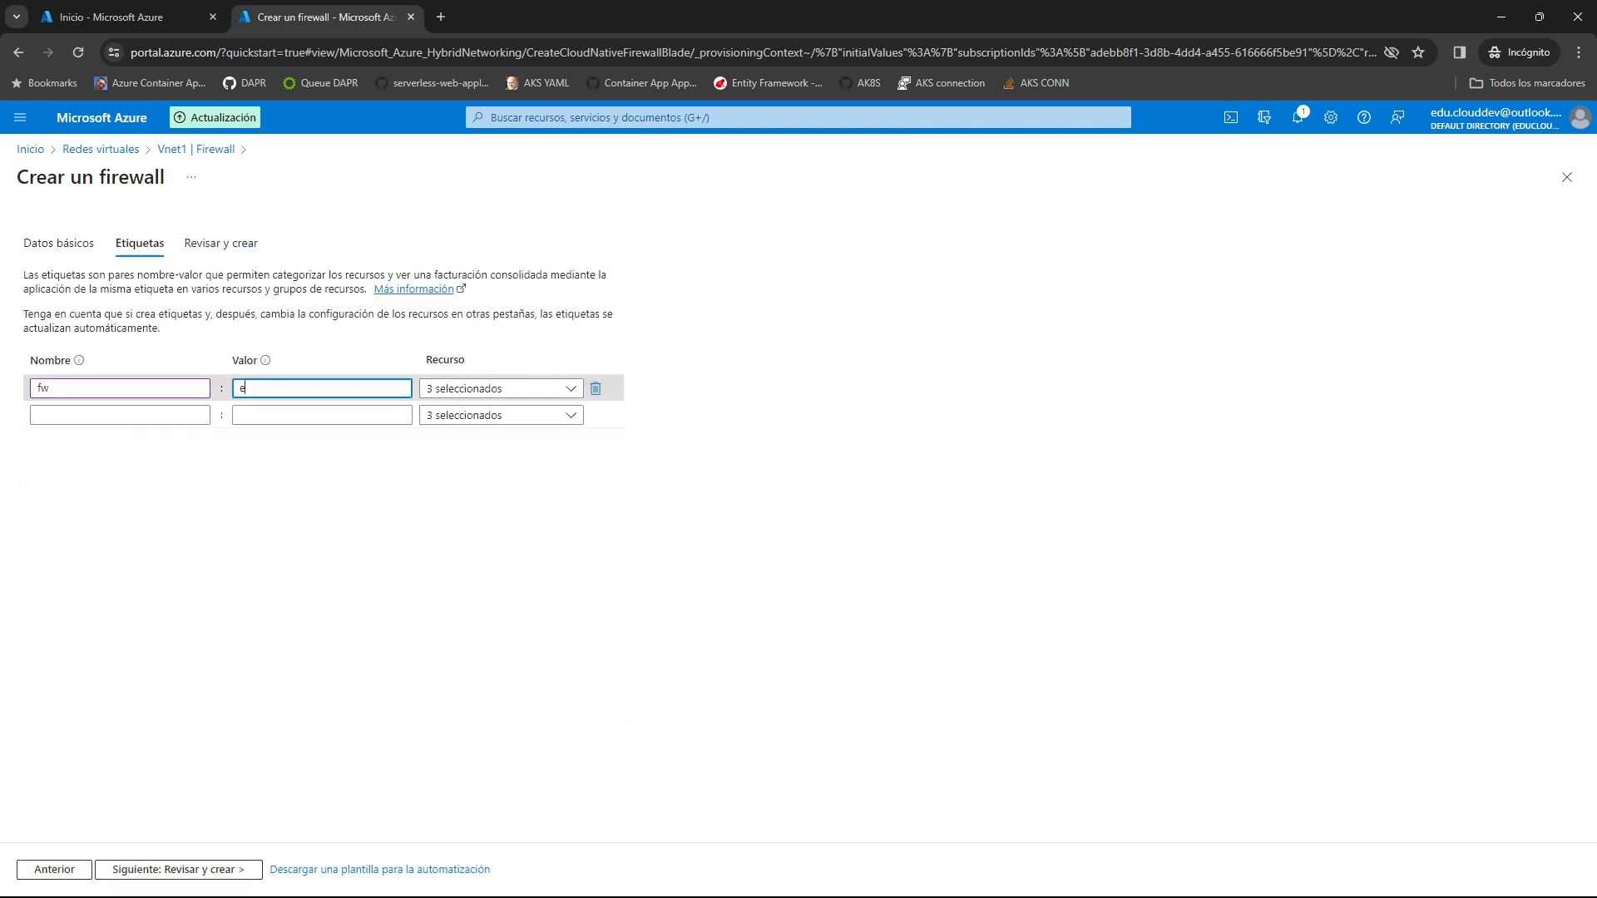
pyautogui.press('BackSpace')
pyautogui.press('BackSpace')
pyautogui.write('des')
pyautogui.press('Tab')
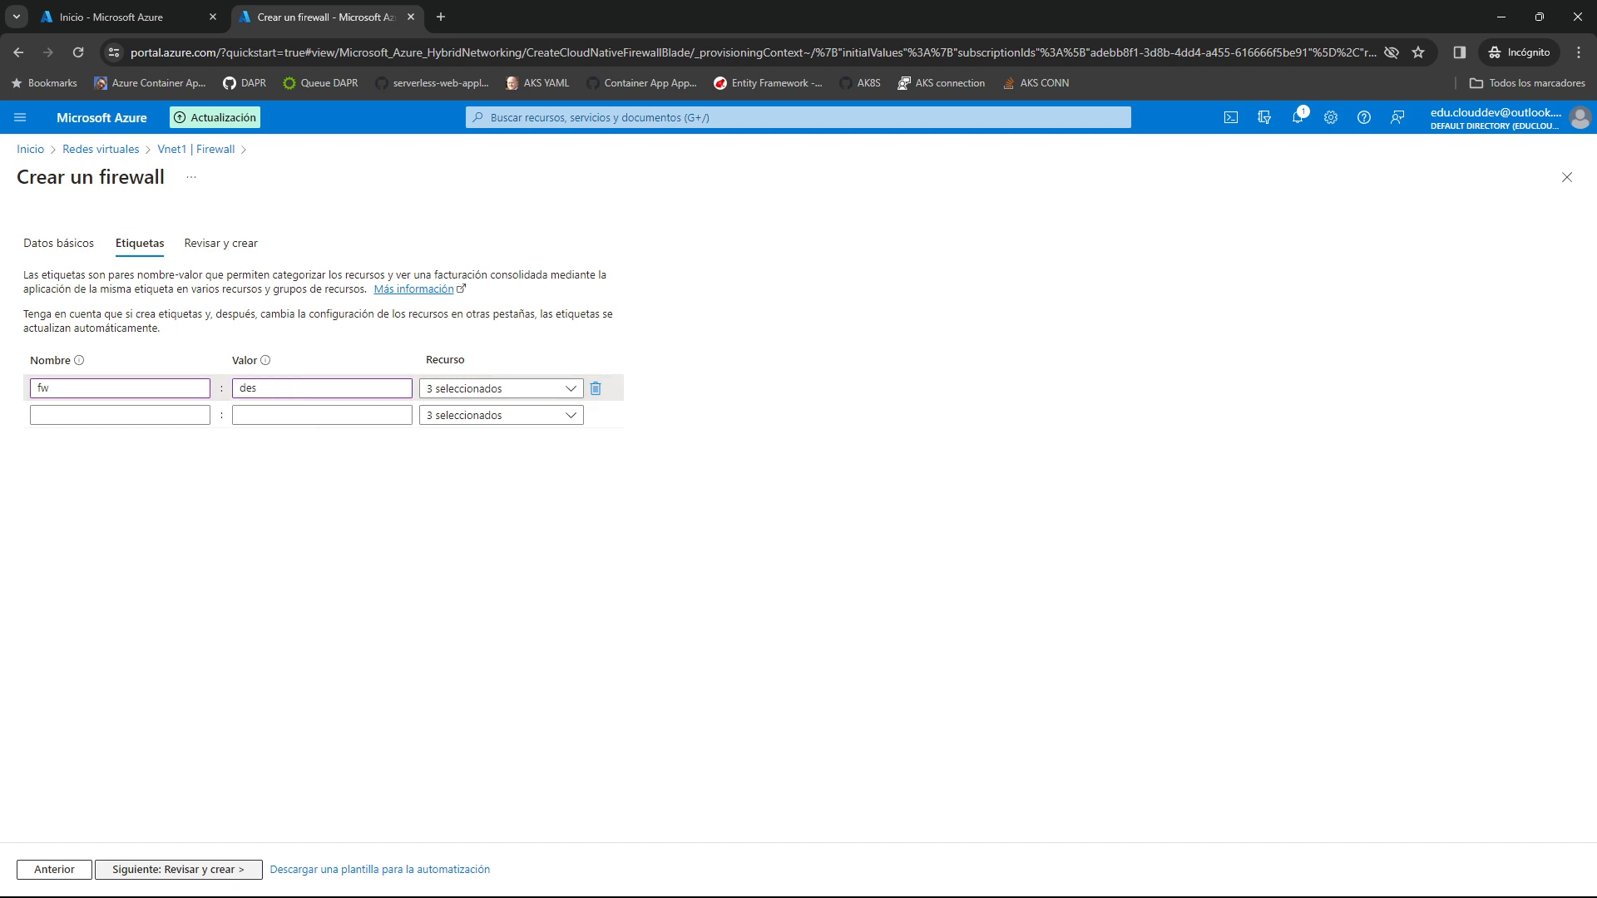
pyautogui.click(179, 870)
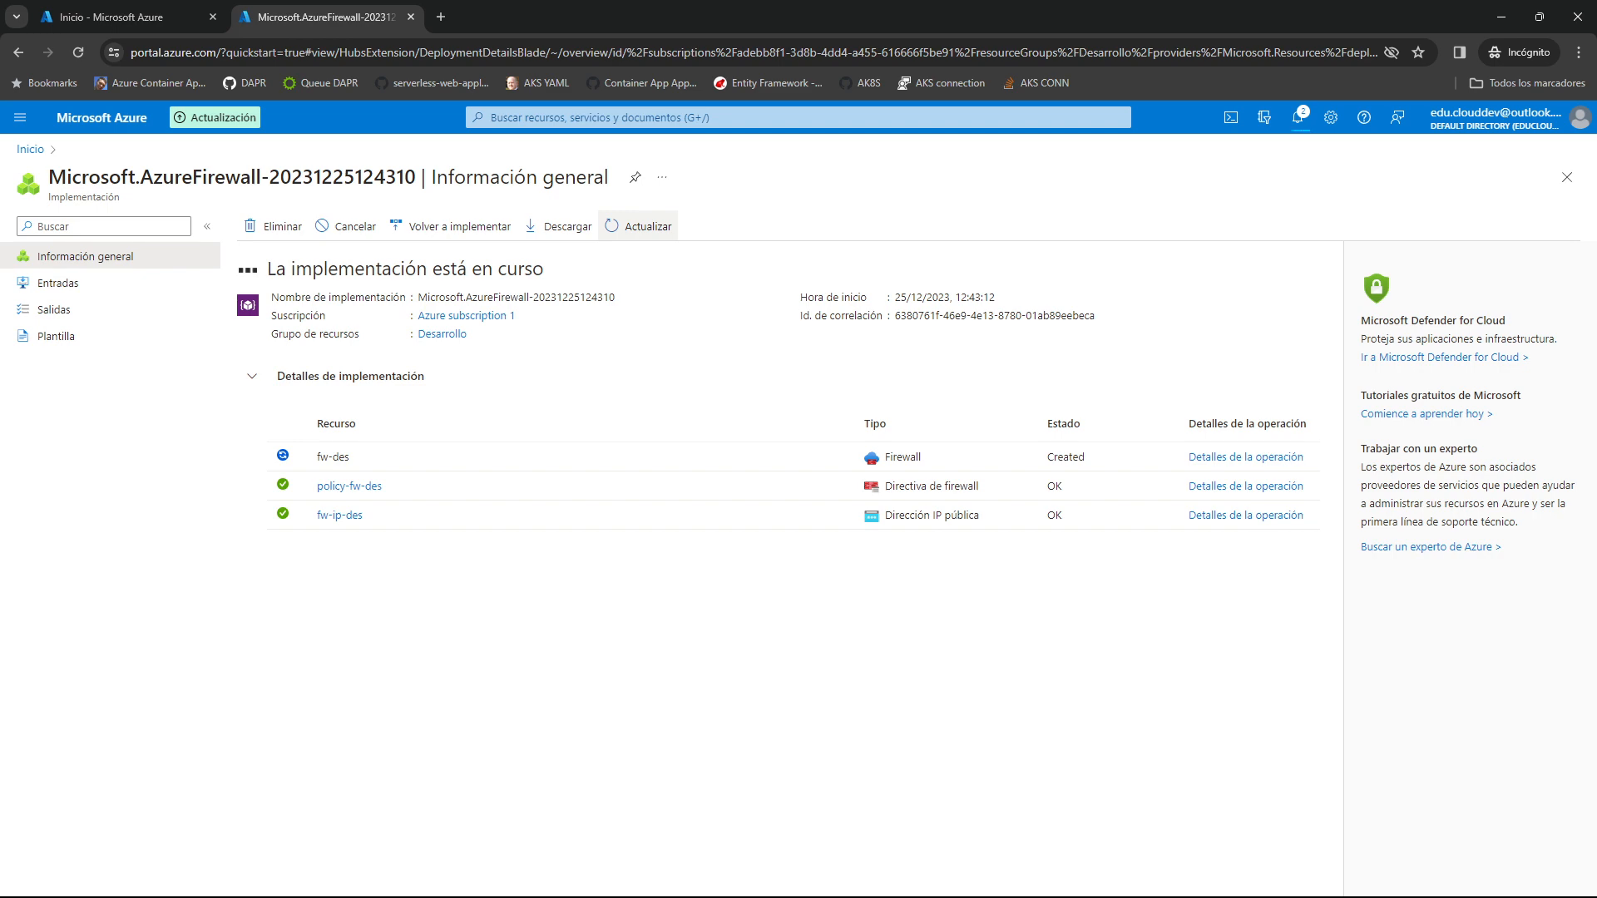
# Return to the portal home, open the fw-des firewall and go from it to Azure Firewall Manager
pyautogui.click(31, 150)
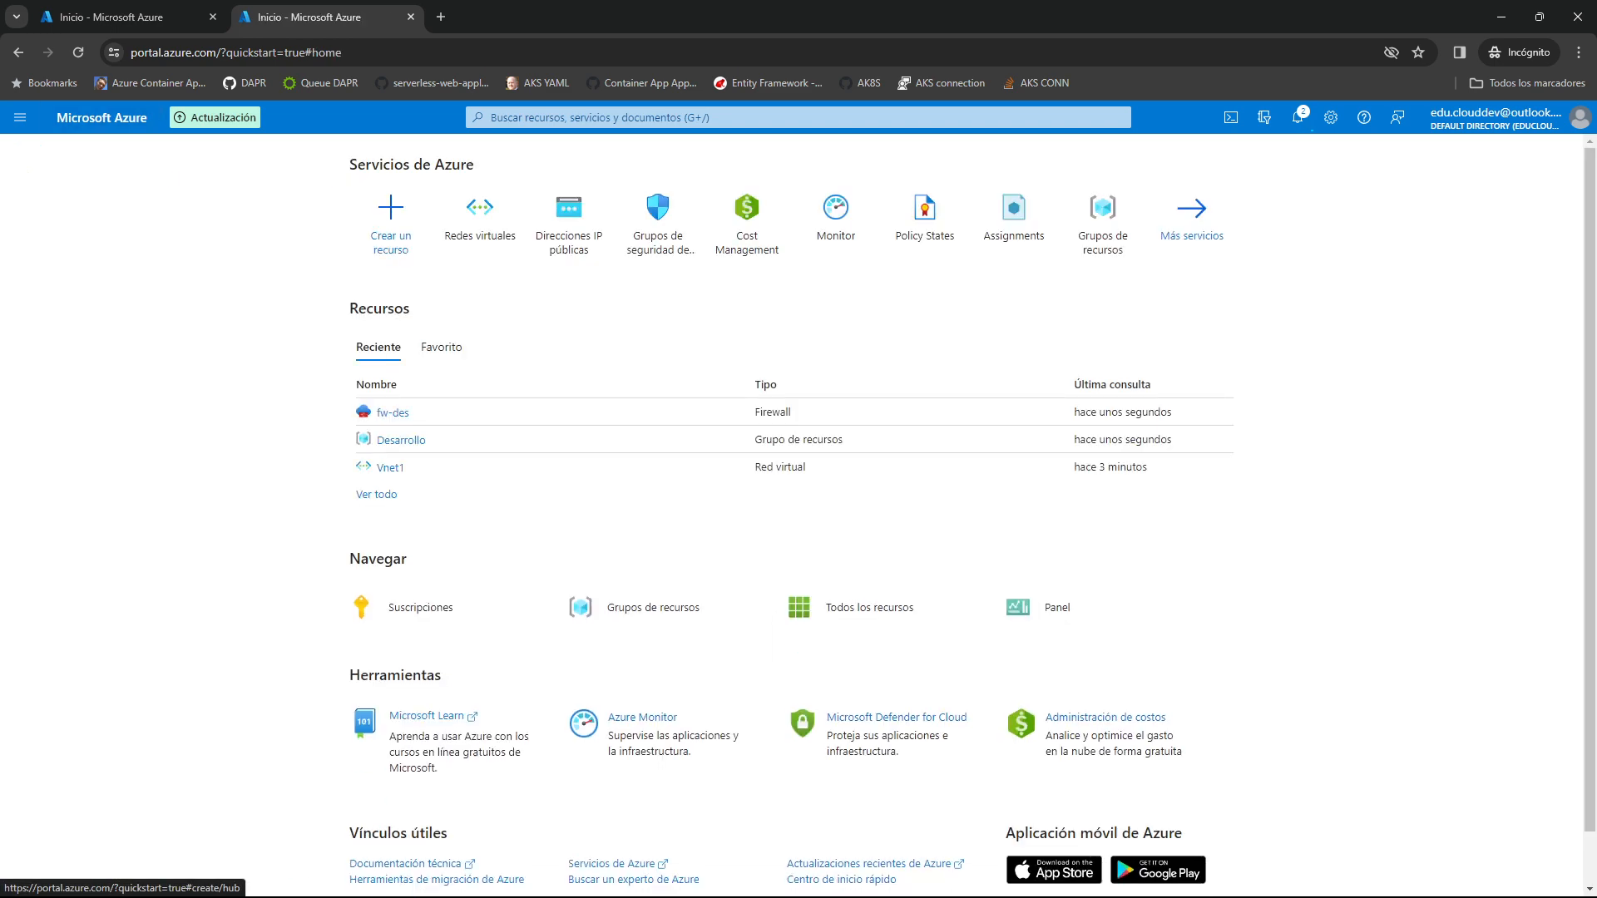
pyautogui.click(393, 413)
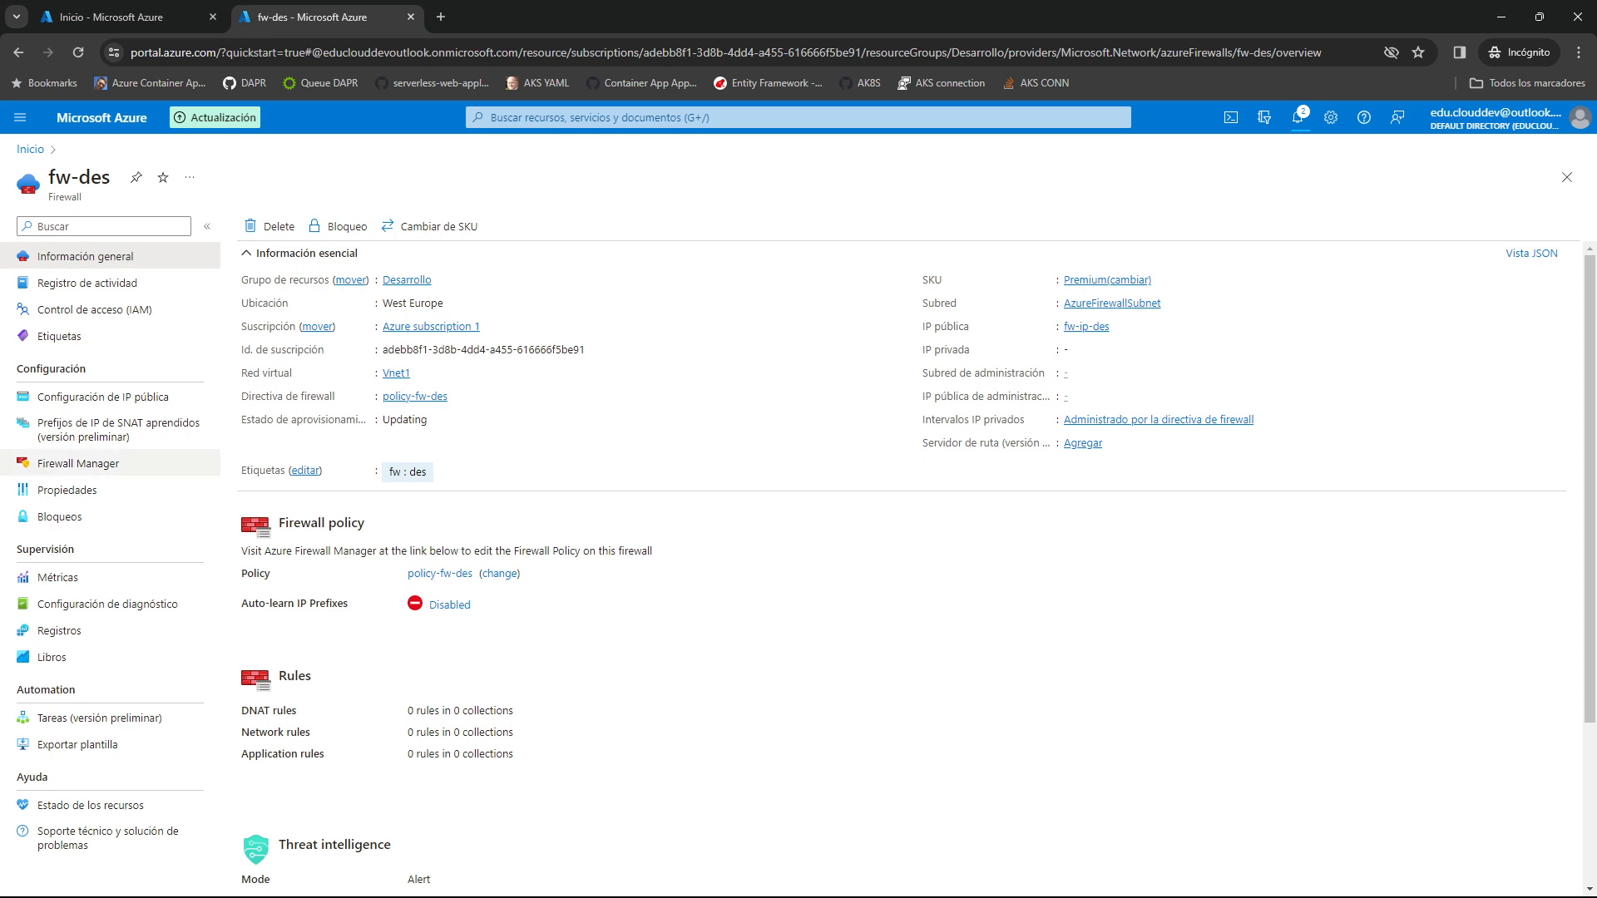
pyautogui.click(78, 463)
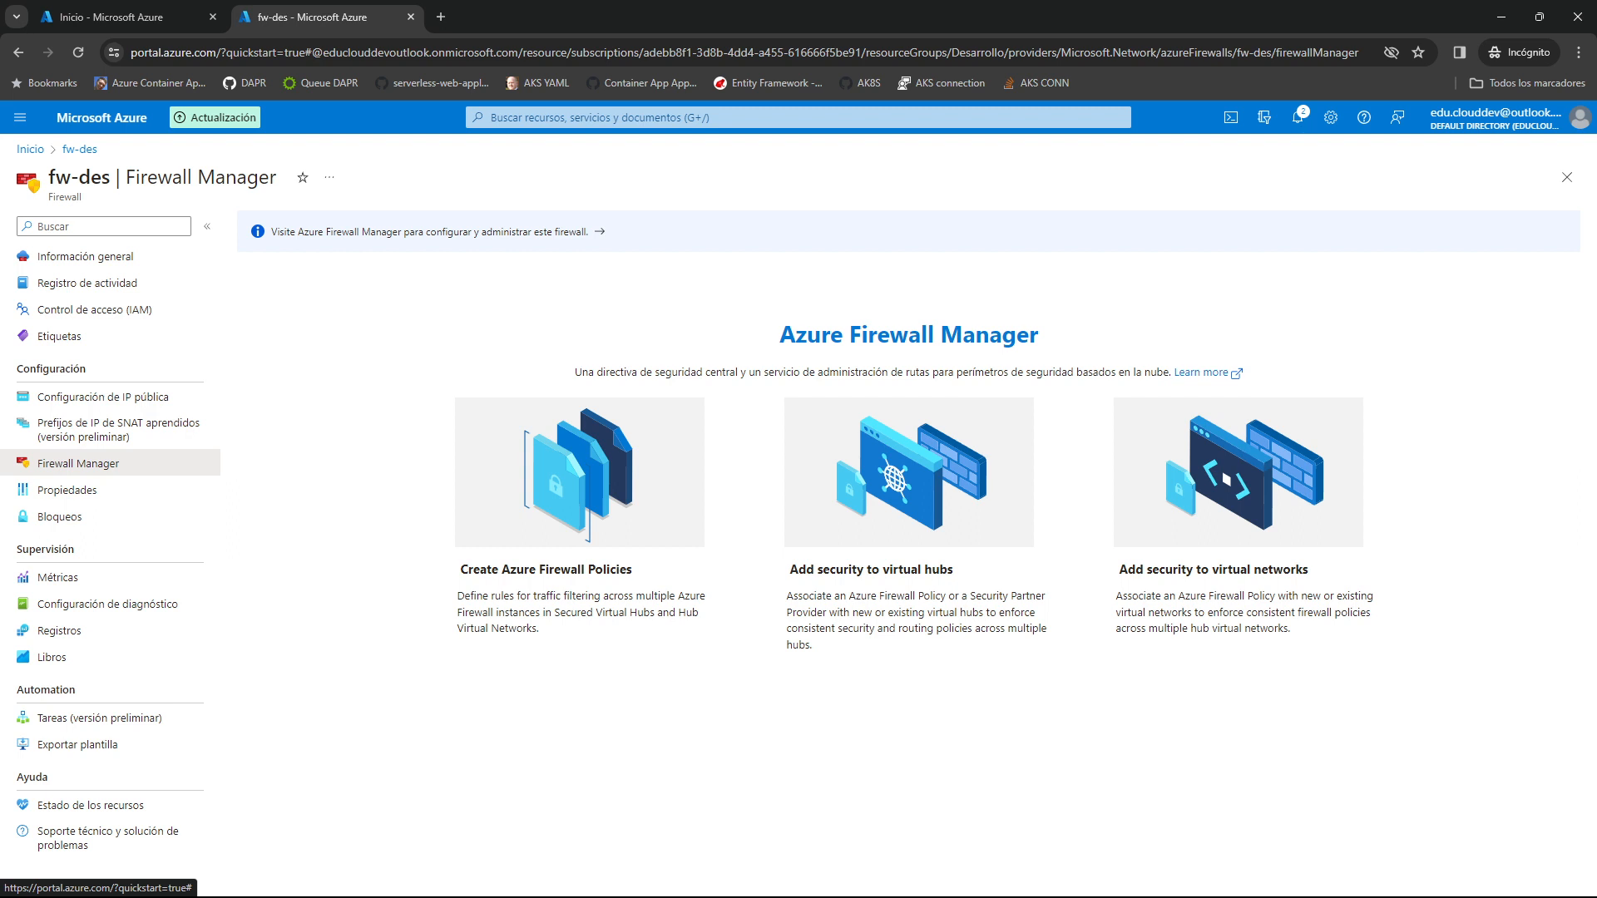
pyautogui.click(429, 232)
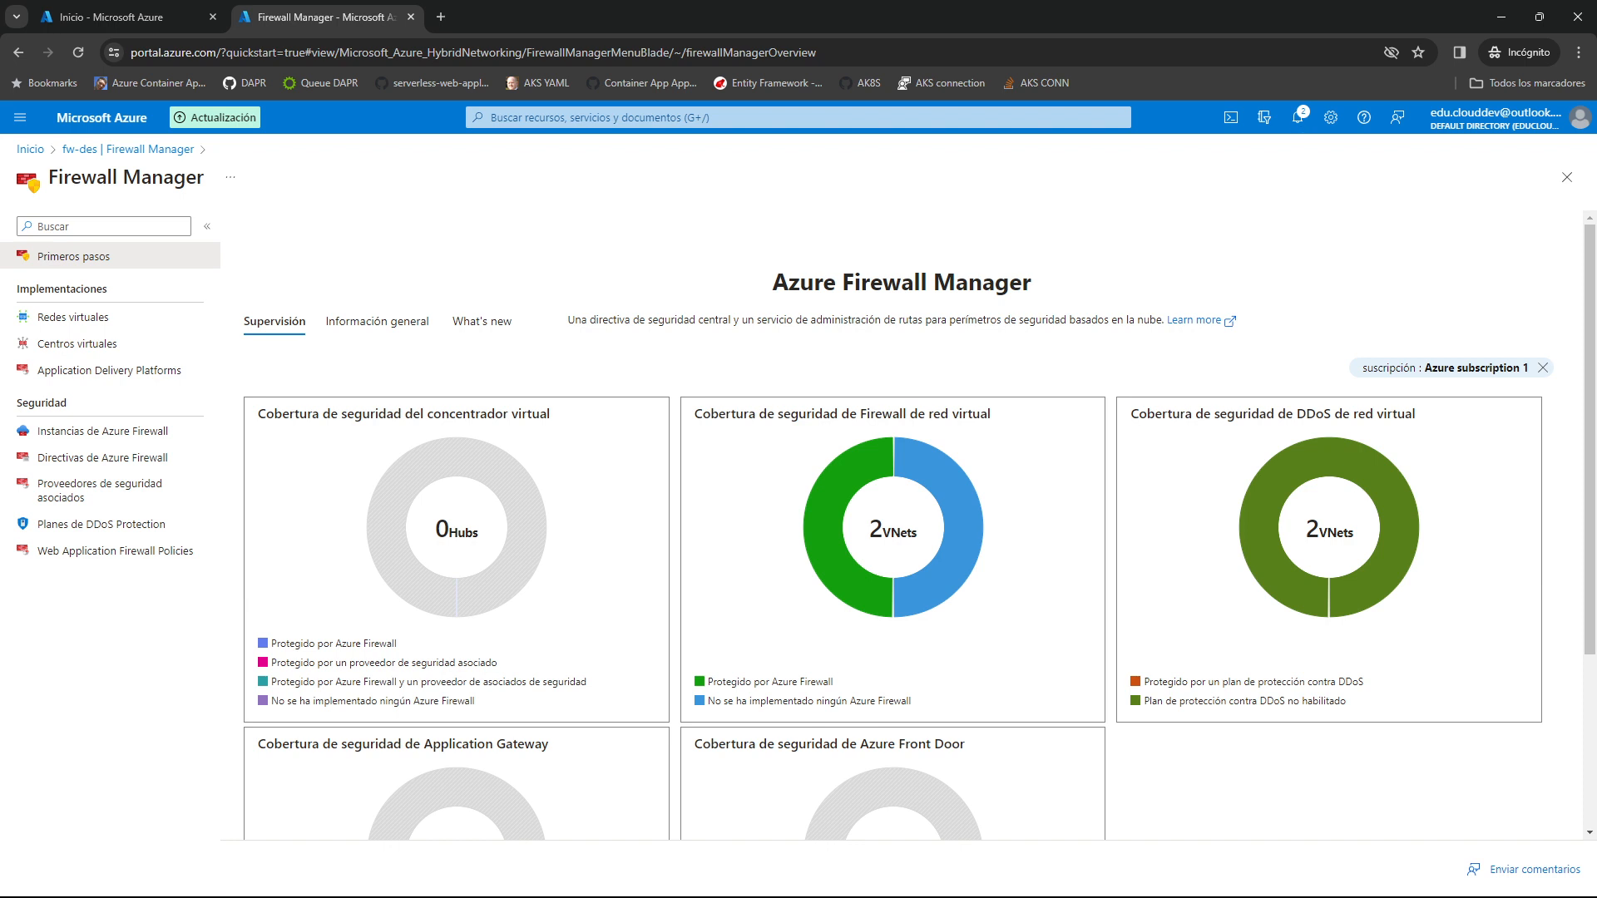
# Review the security coverage charts in the Firewall Manager overview and open the list of virtual networks
pyautogui.scroll(-2, 906, 524)
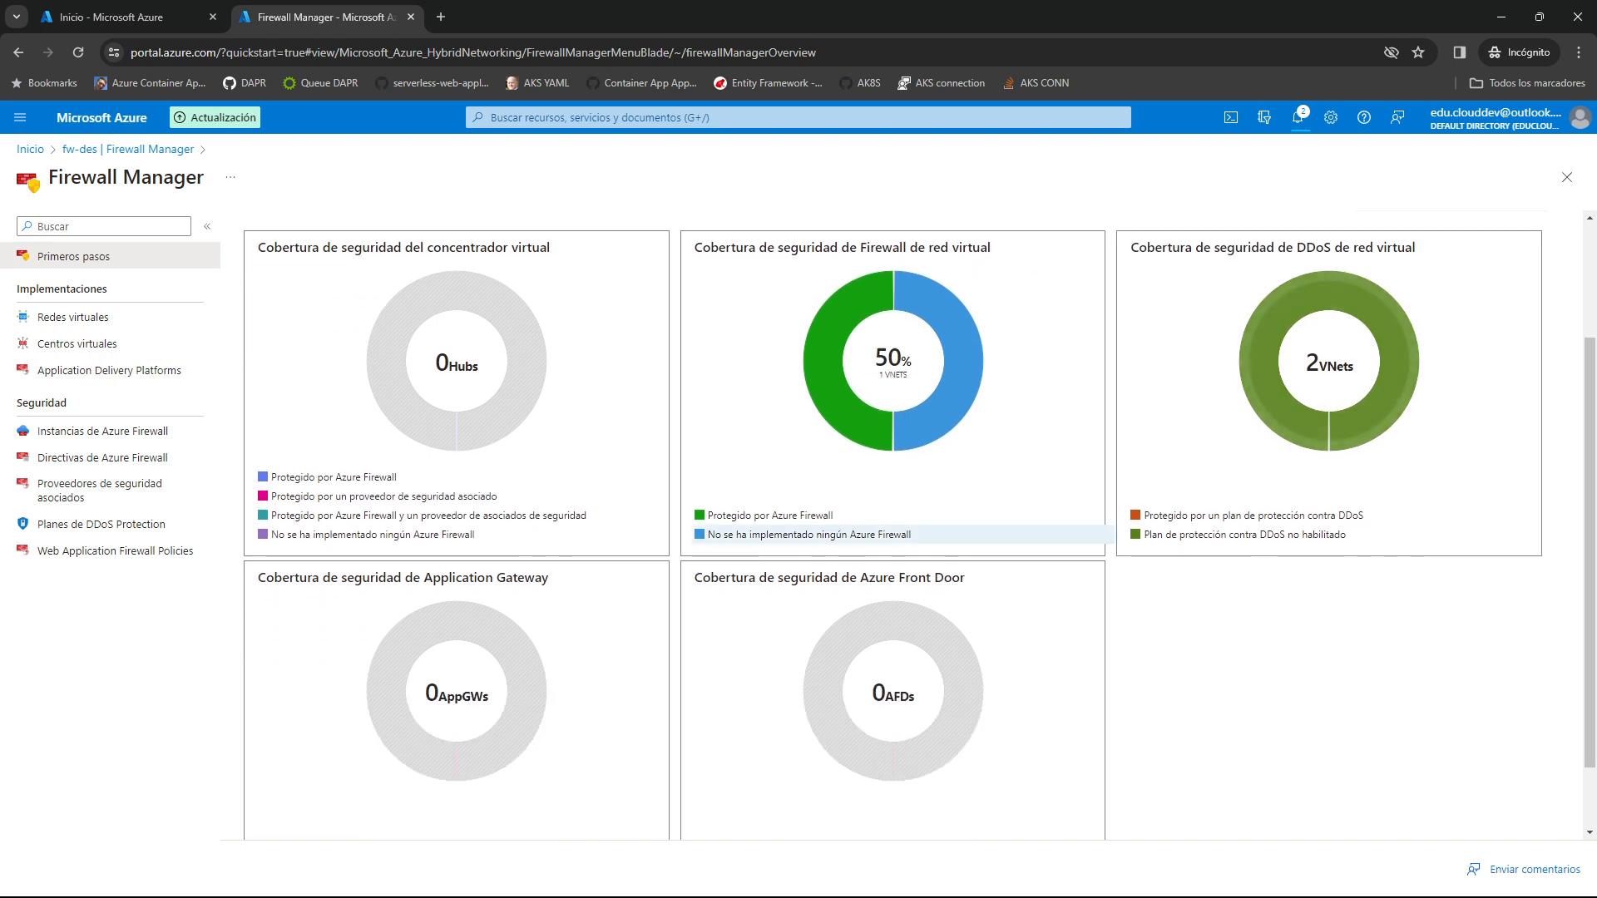
pyautogui.scroll(-1, 907, 524)
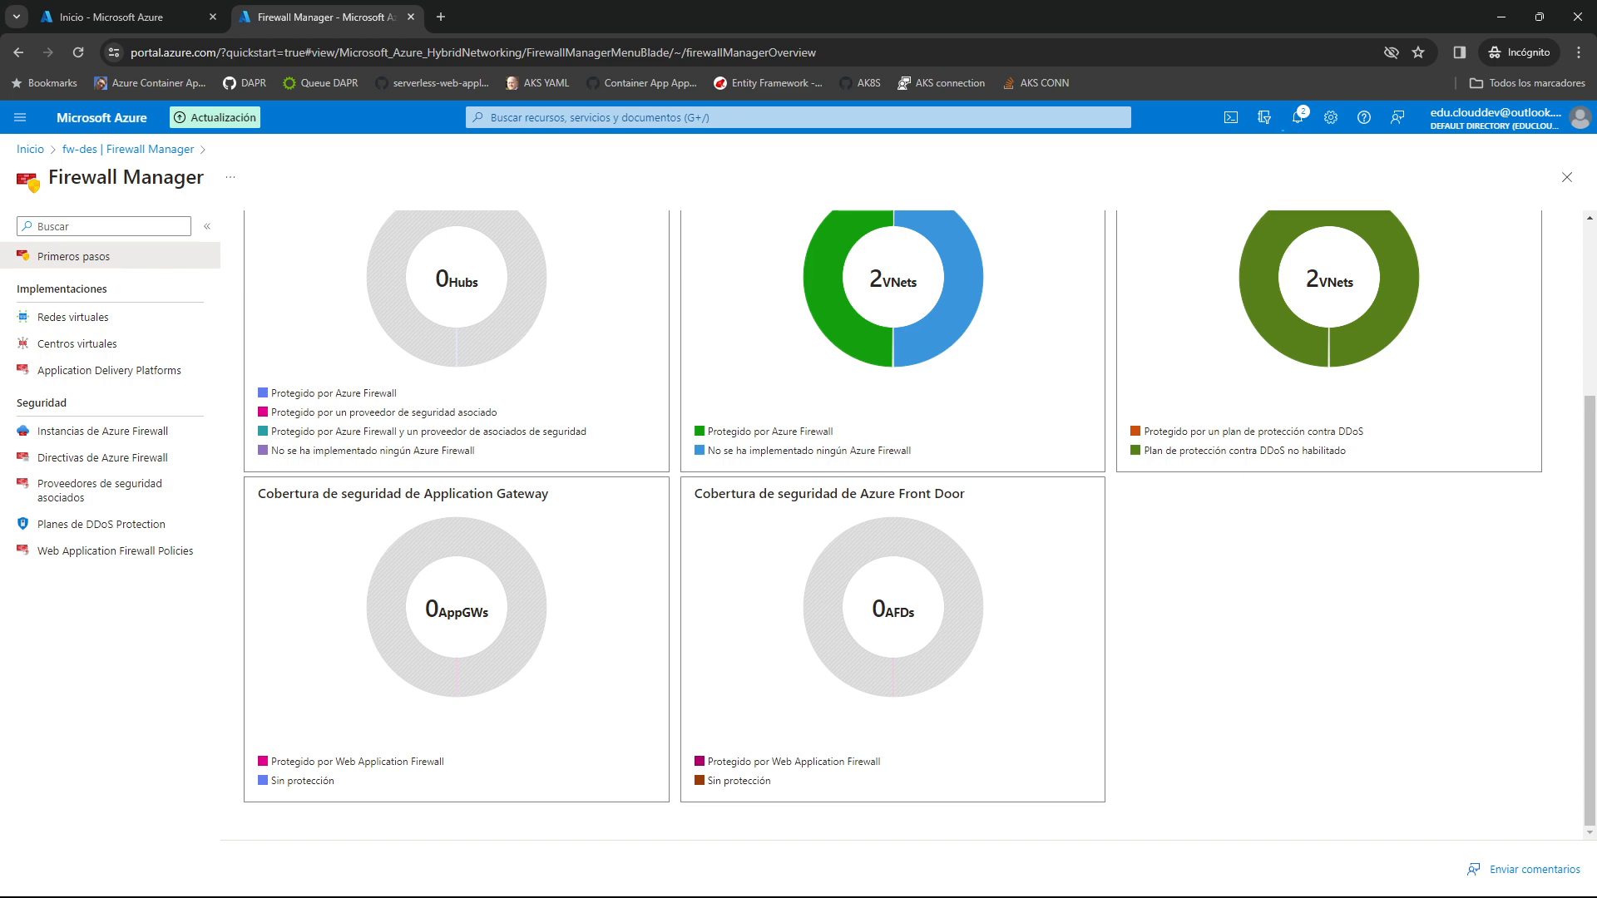
pyautogui.scroll(3, 892, 524)
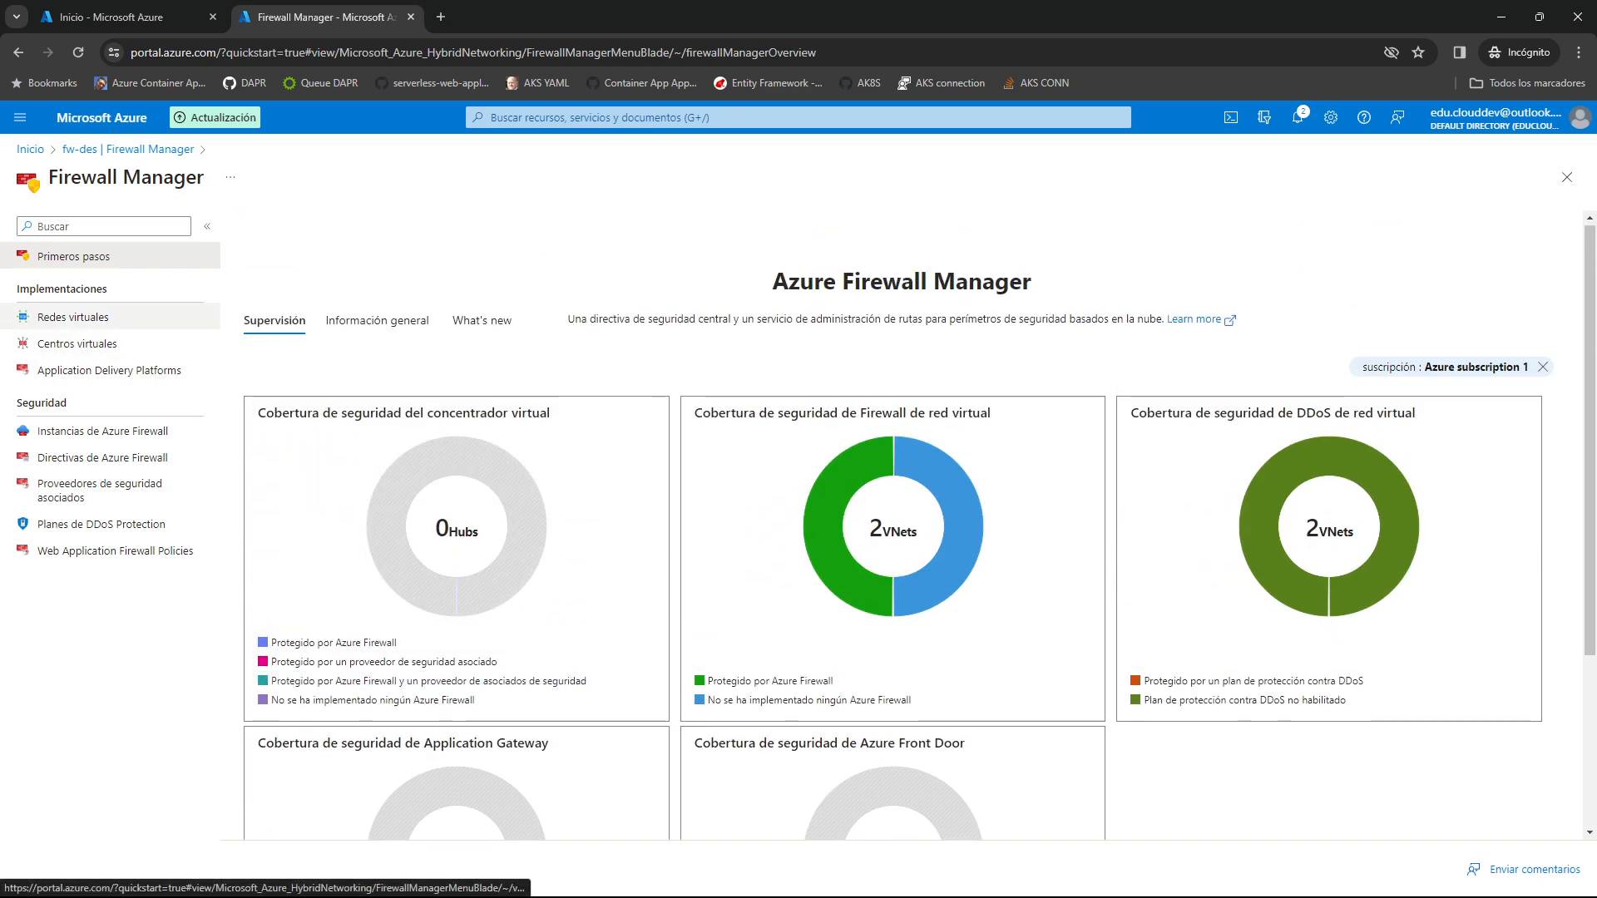
pyautogui.click(73, 317)
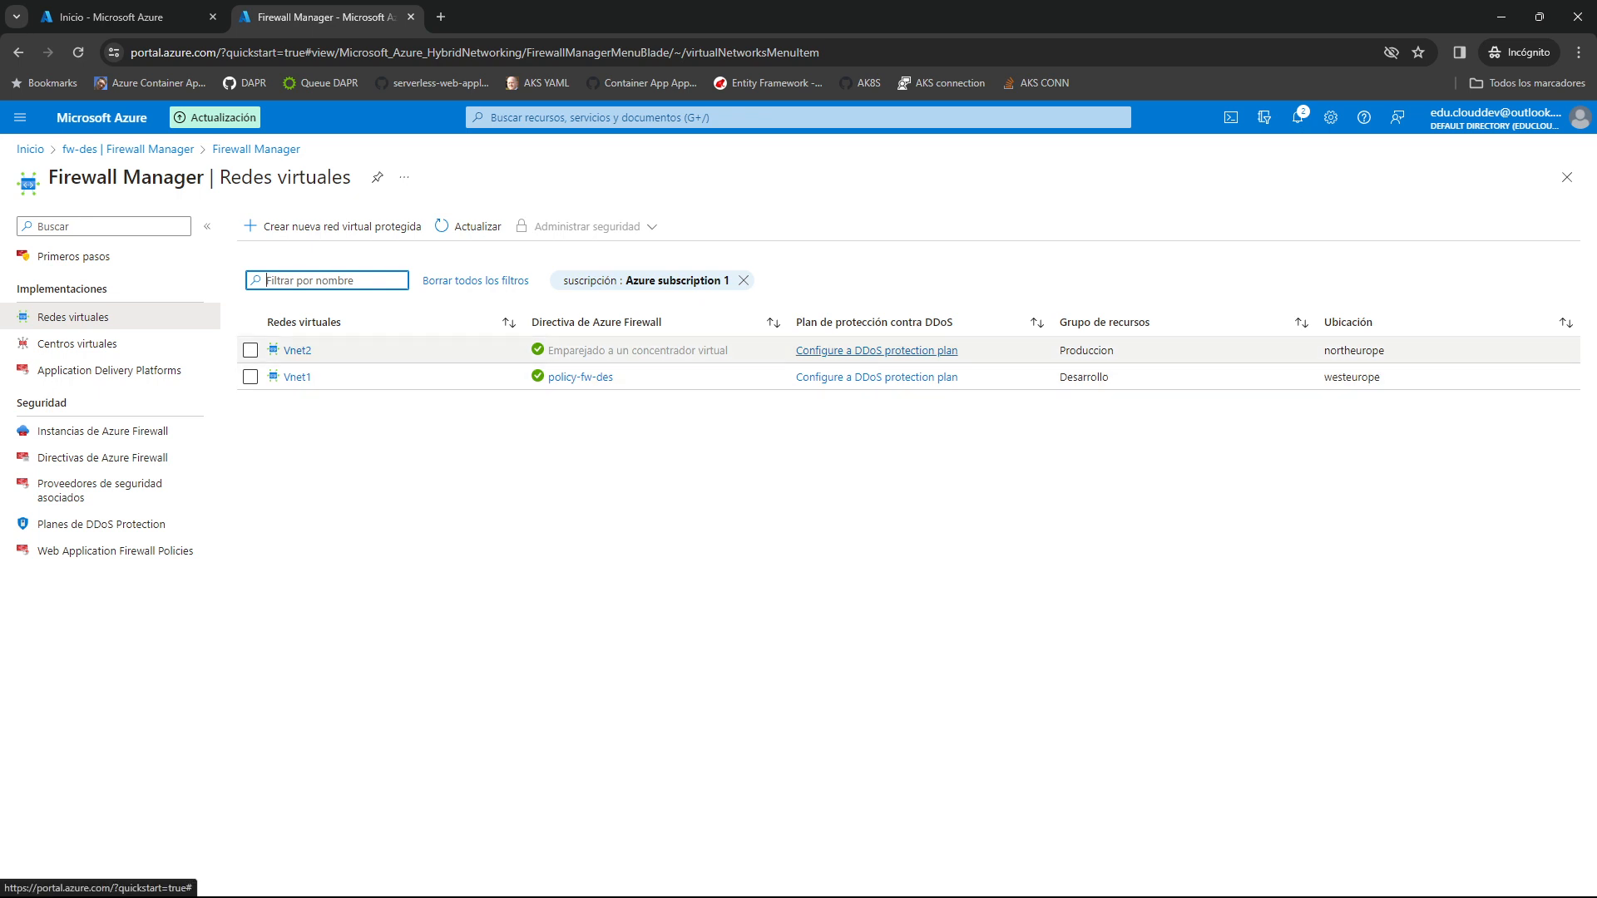
# Explore enabling a DDoS protection plan for Vnet2, including the known resource ID option, and discard the changes
pyautogui.click(877, 350)
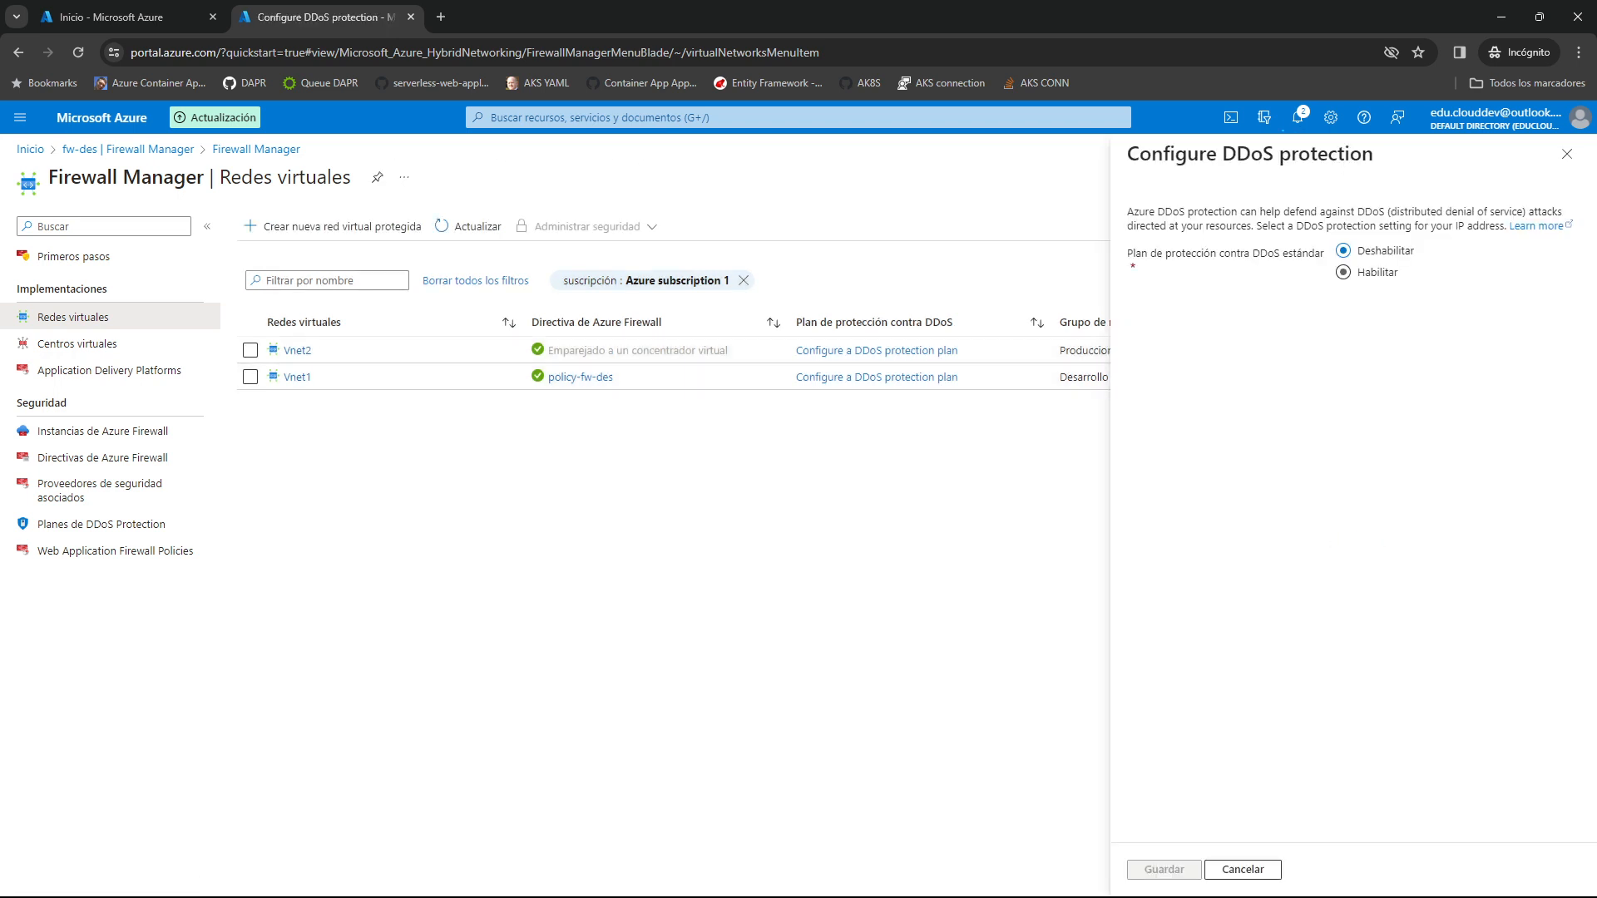
pyautogui.click(1343, 272)
pyautogui.click(1457, 341)
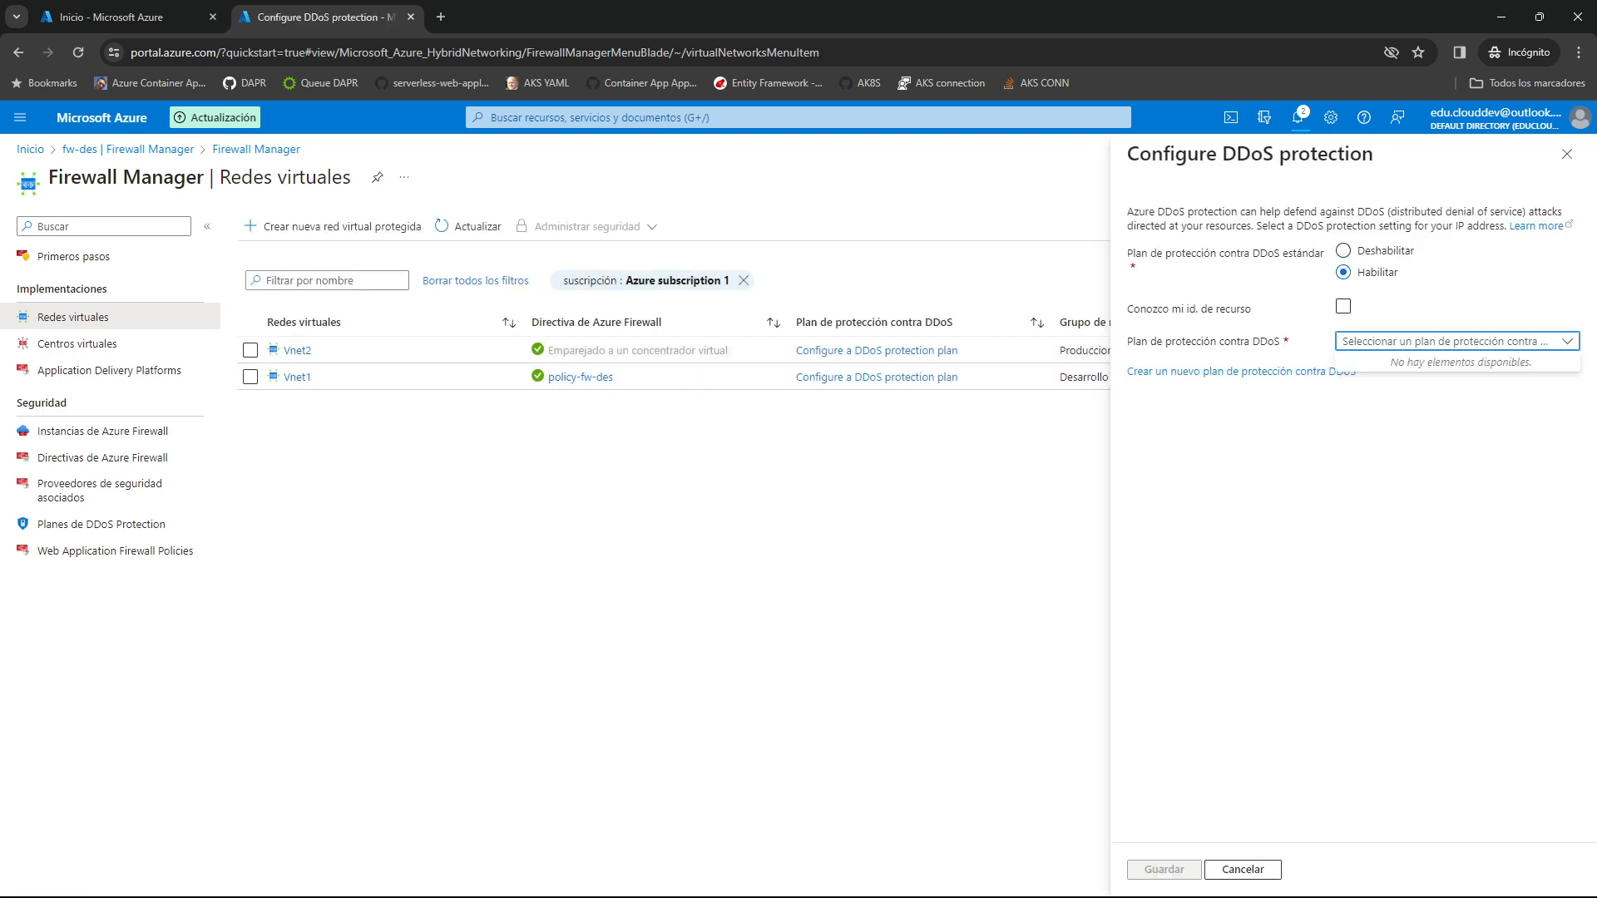
pyautogui.click(1458, 341)
pyautogui.click(1344, 306)
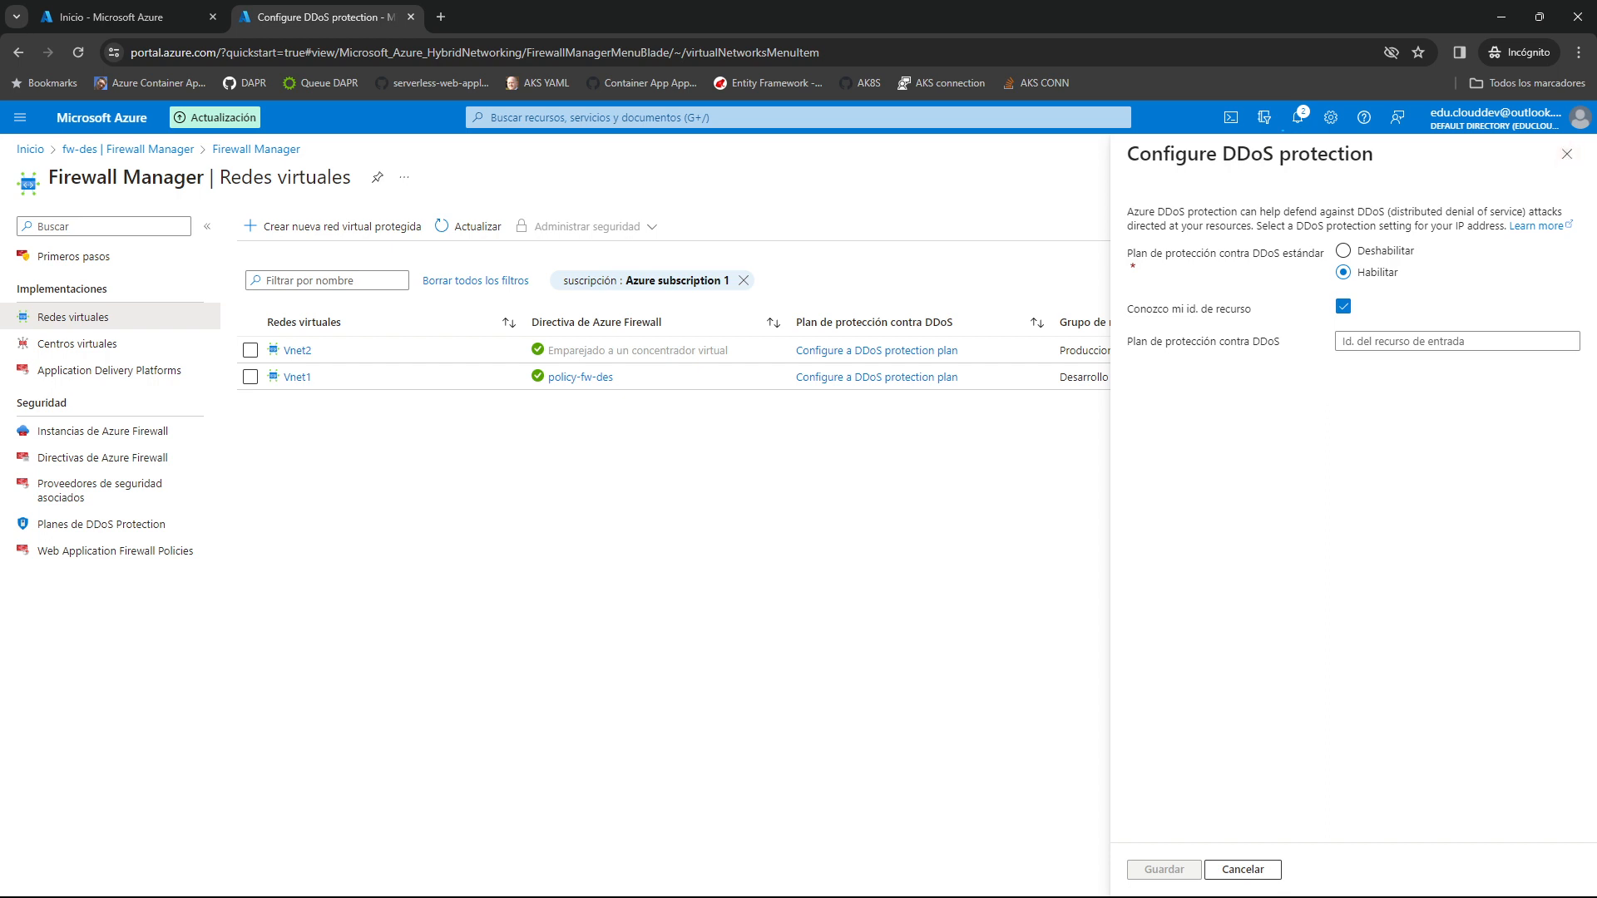
pyautogui.click(1343, 306)
pyautogui.click(1567, 154)
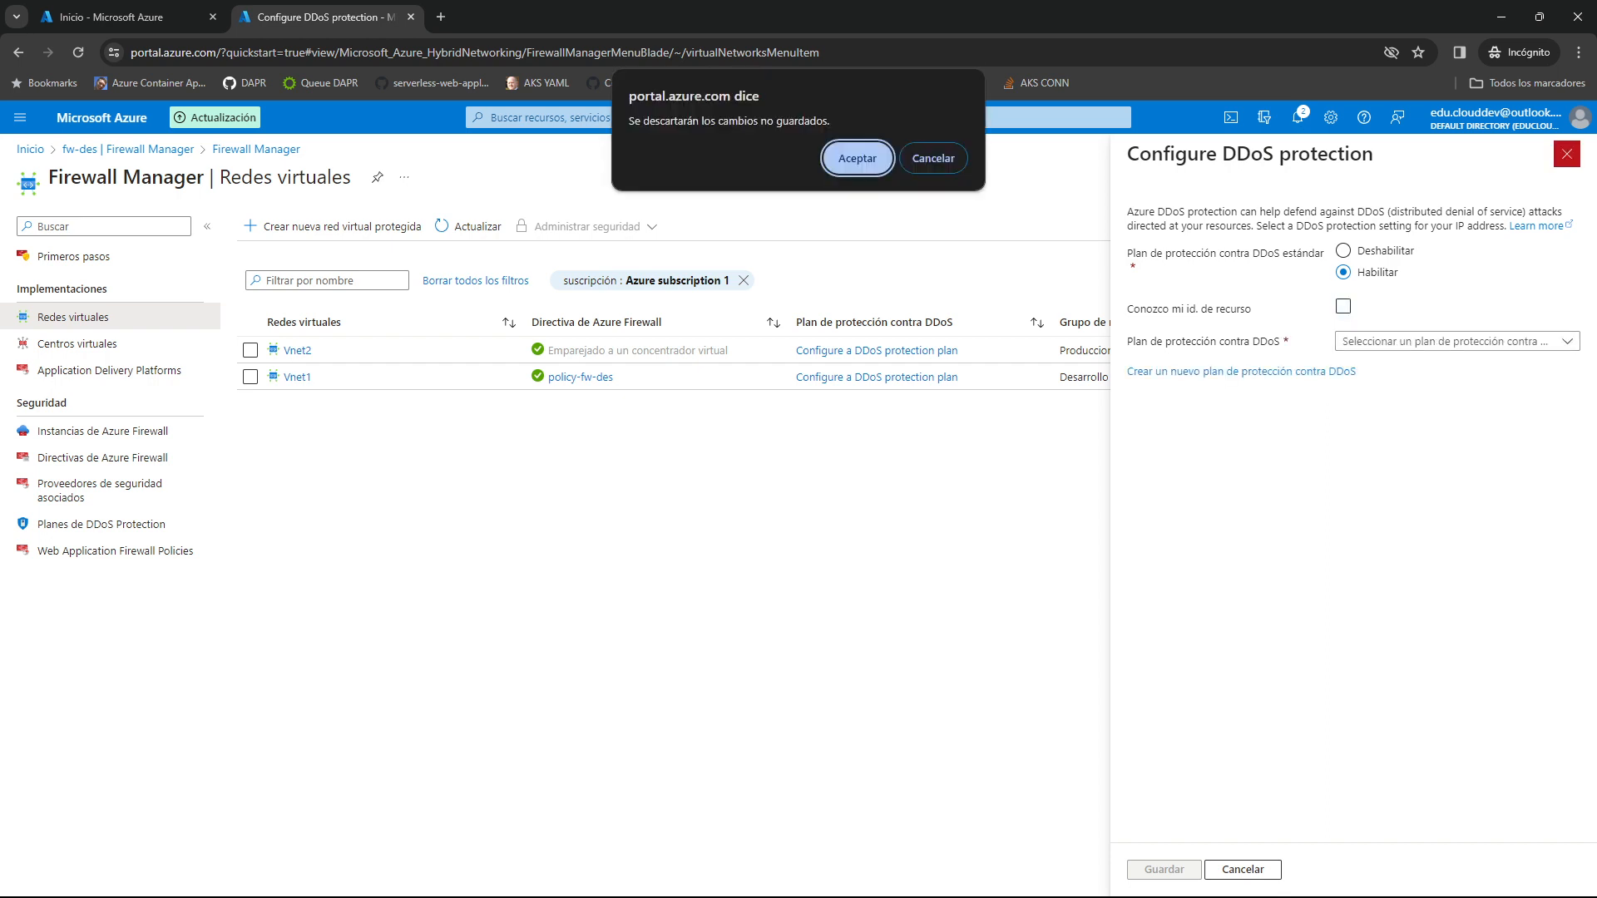
pyautogui.click(858, 158)
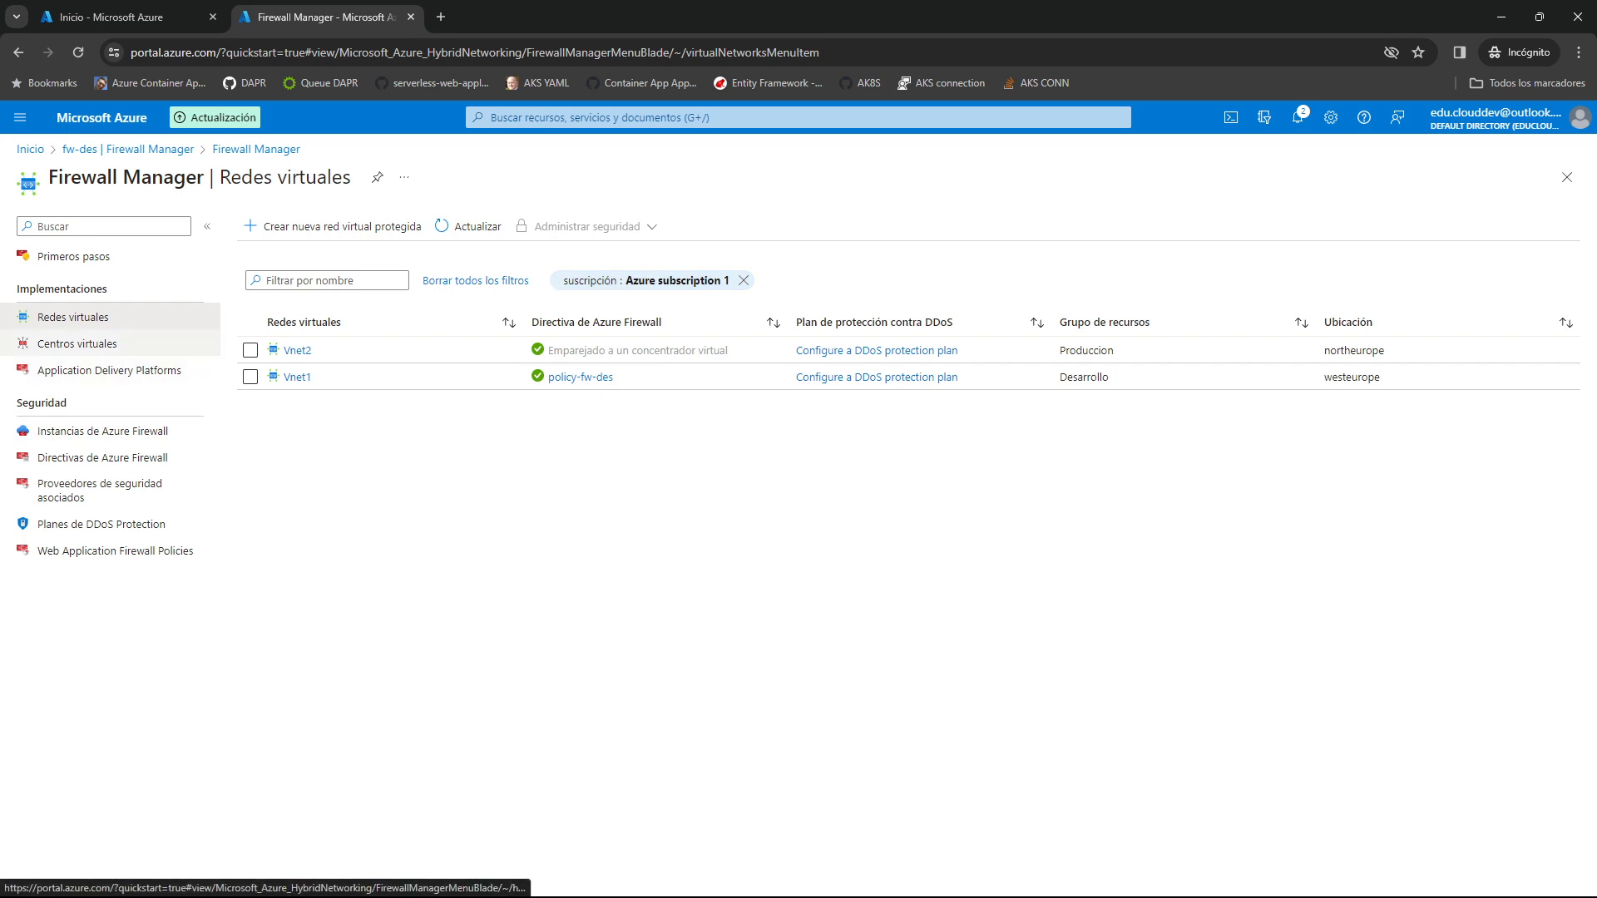
# Look through the virtual hubs, application delivery platforms, Azure Firewall instances and Azure Firewall policies
pyautogui.click(77, 344)
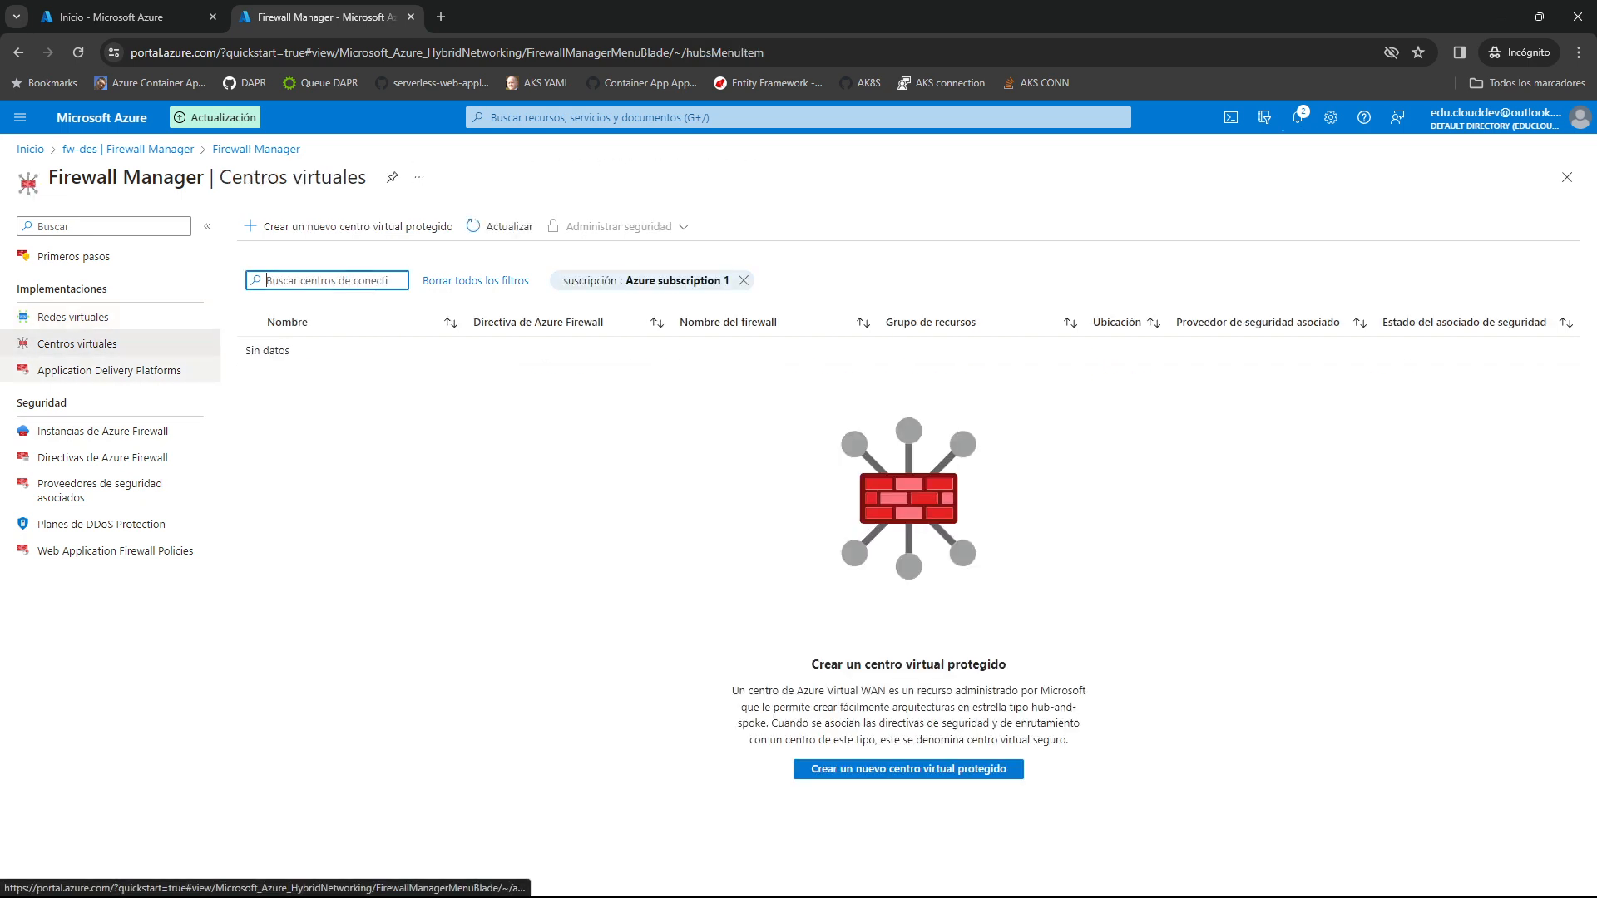
pyautogui.click(109, 371)
pyautogui.click(102, 431)
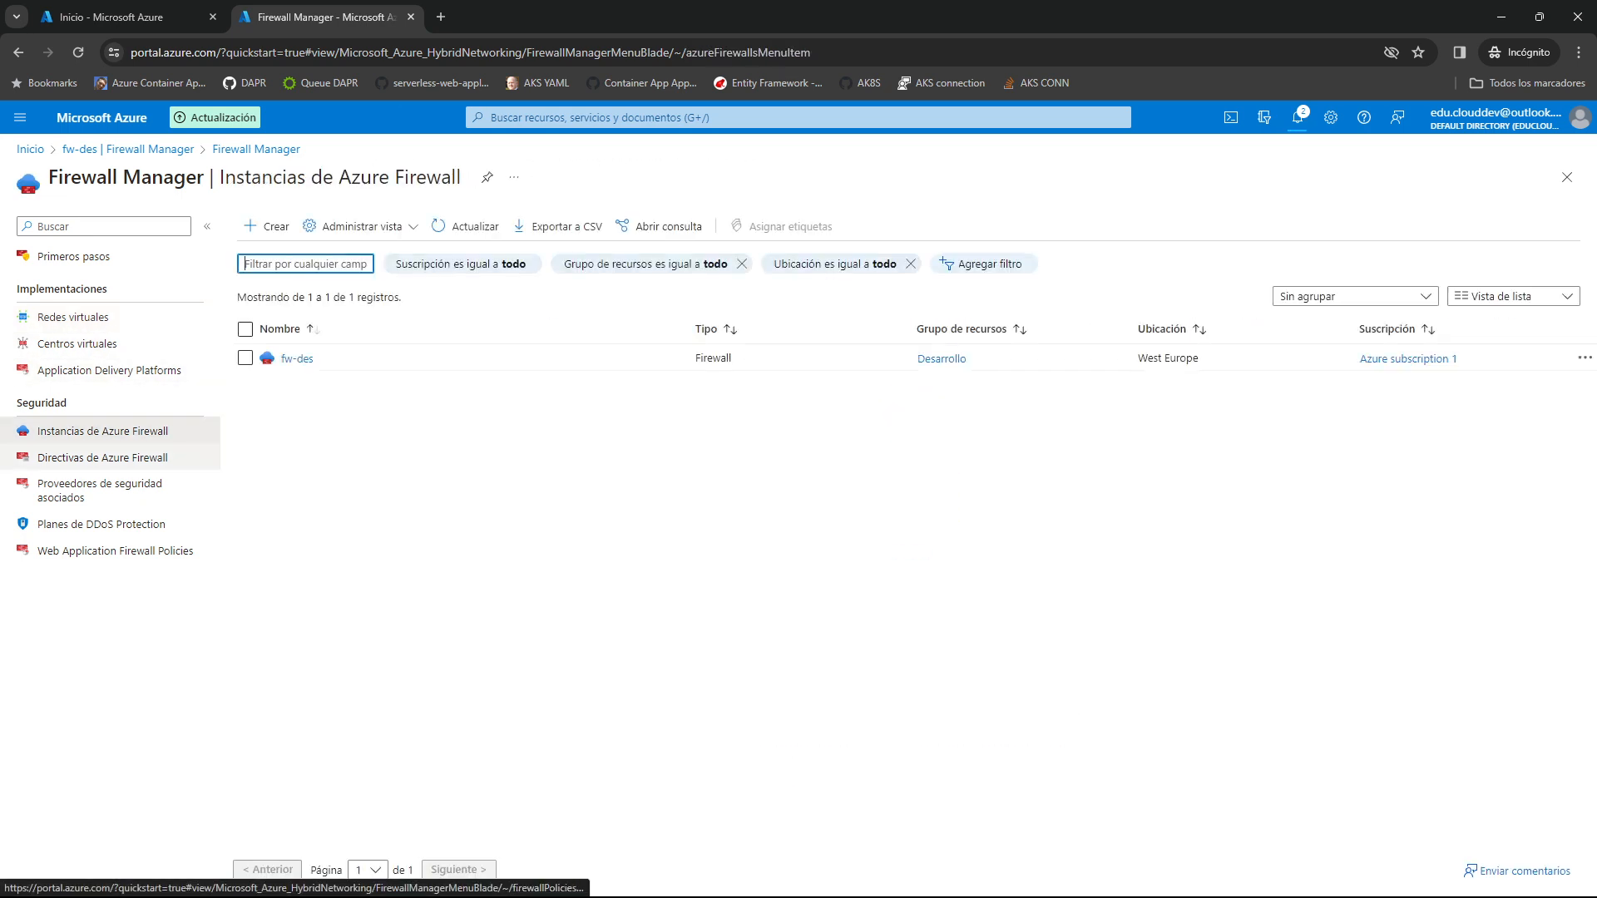
pyautogui.click(102, 457)
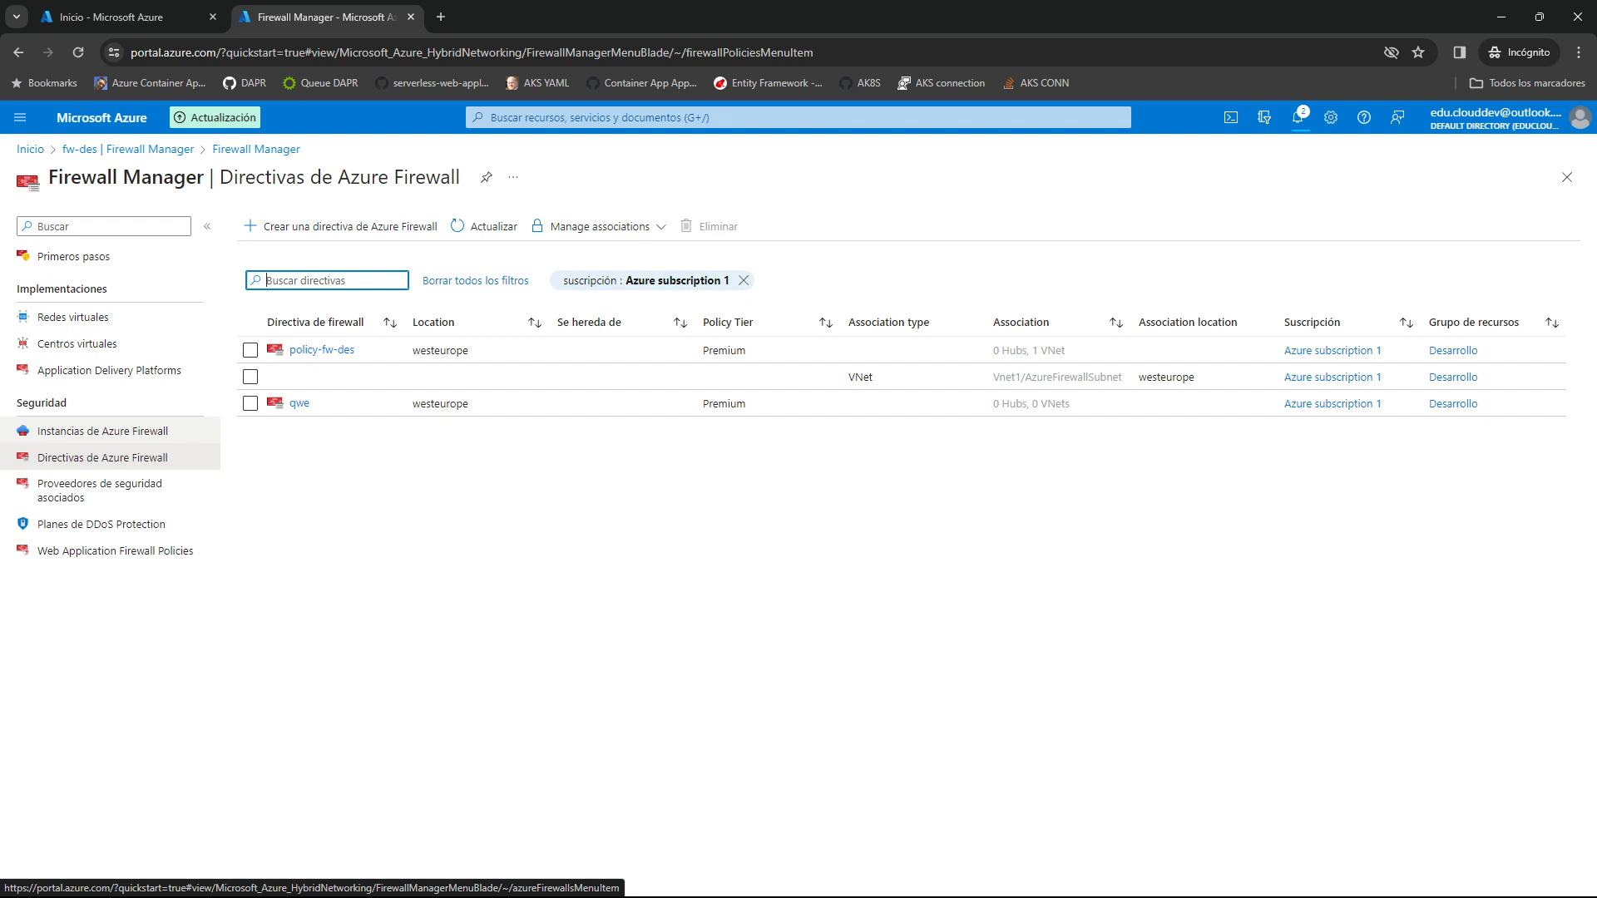
# View the creation form for a new Web Application Firewall policy and return to the WAF policies list without creating one
pyautogui.click(114, 551)
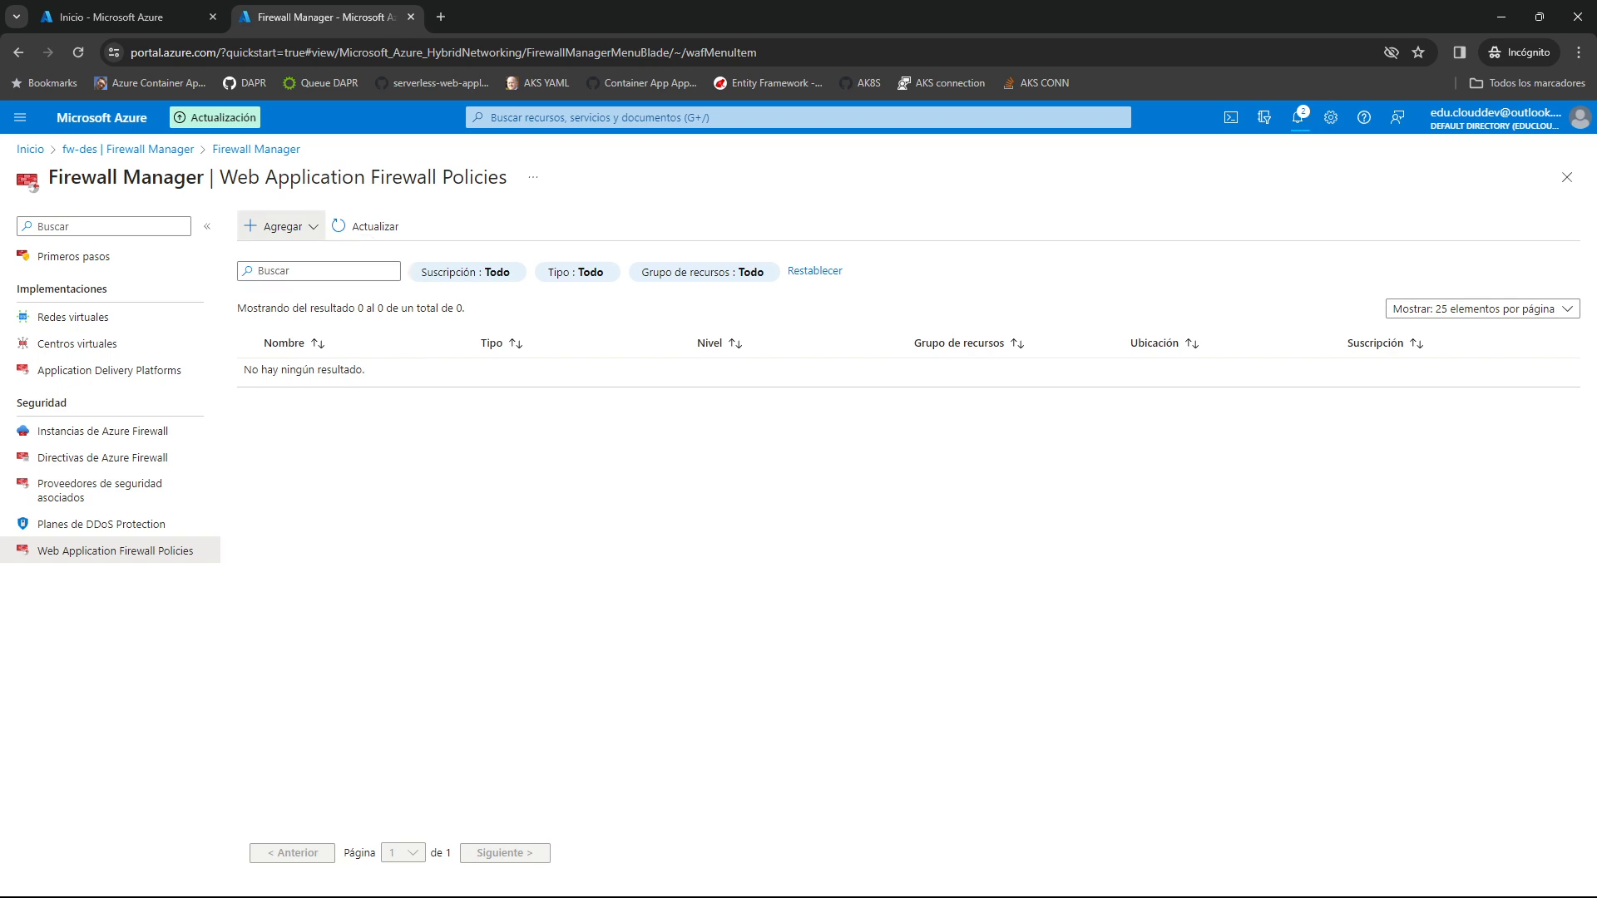
pyautogui.click(280, 226)
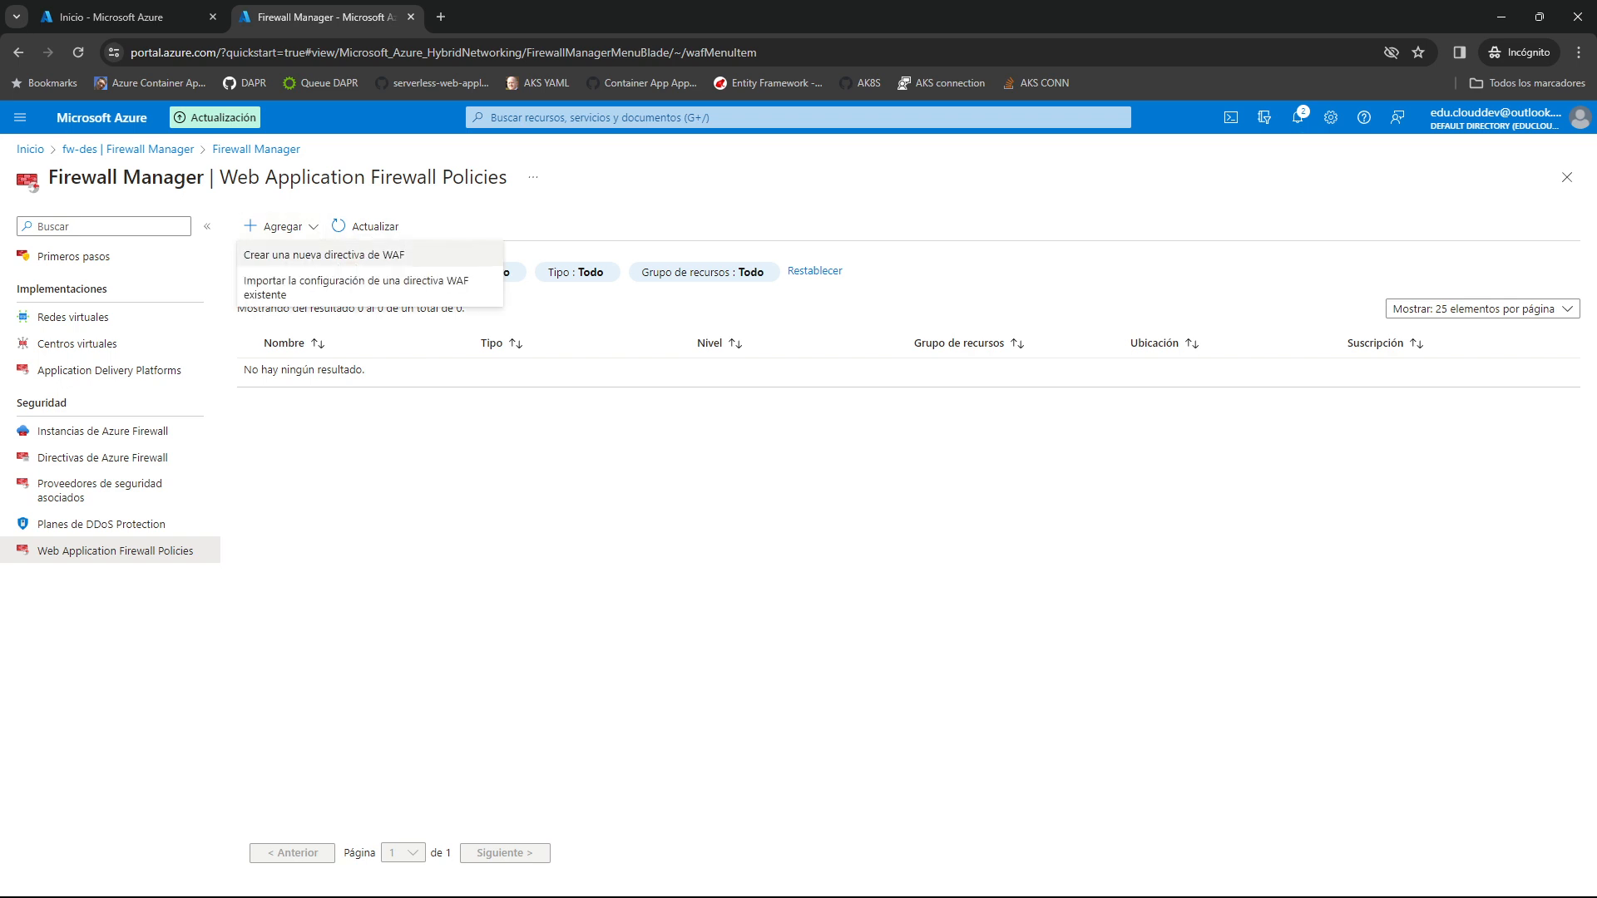
pyautogui.click(324, 255)
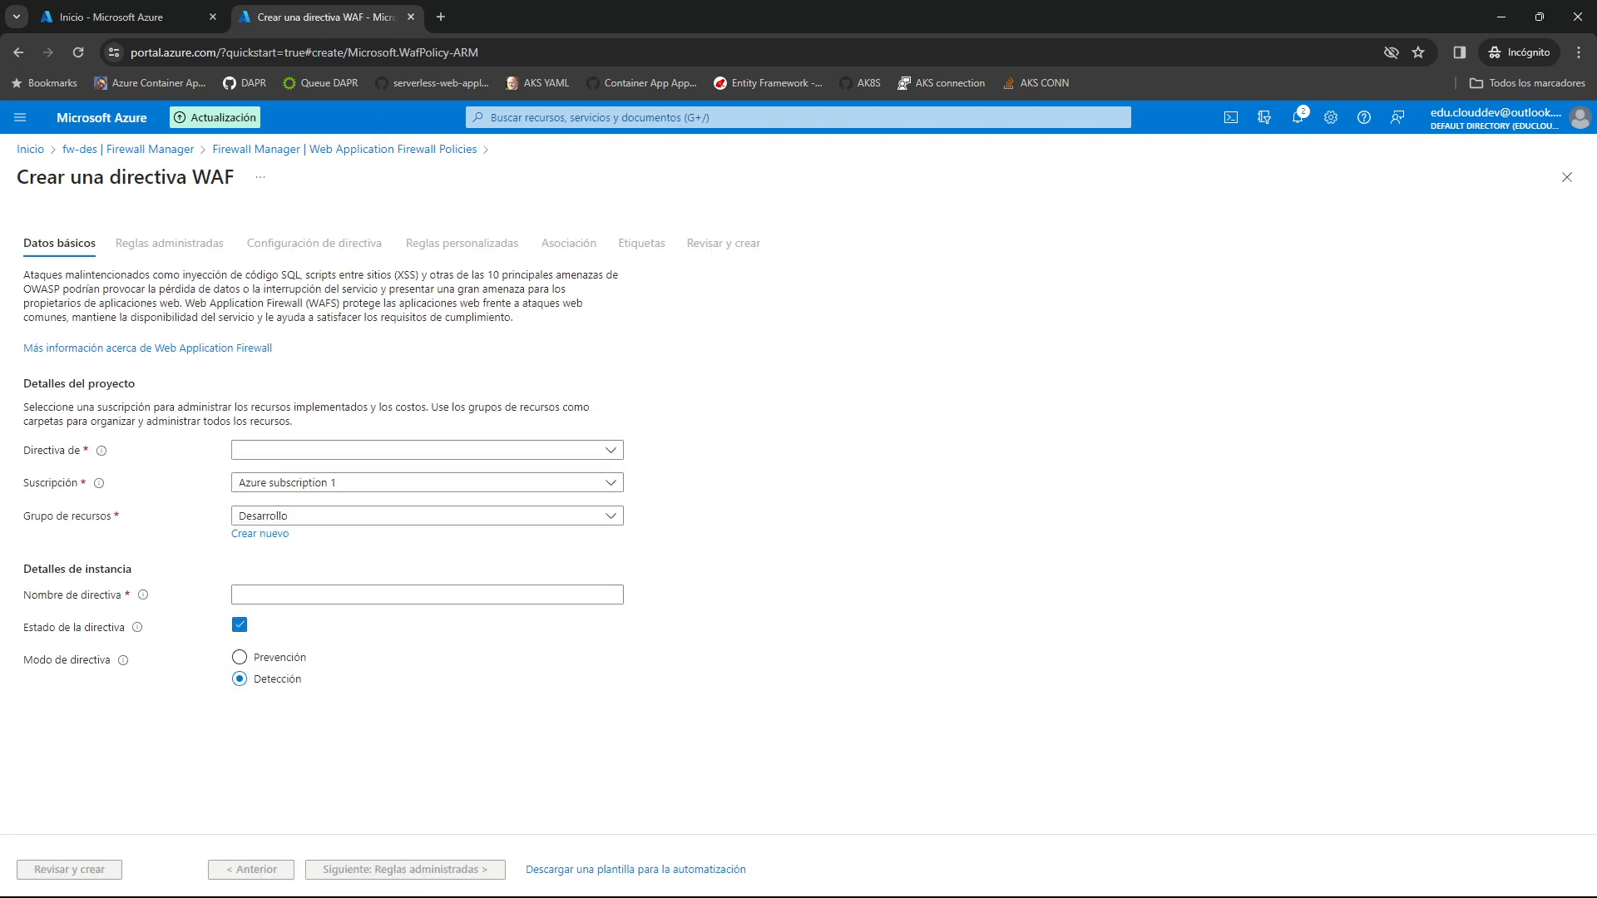
pyautogui.click(345, 149)
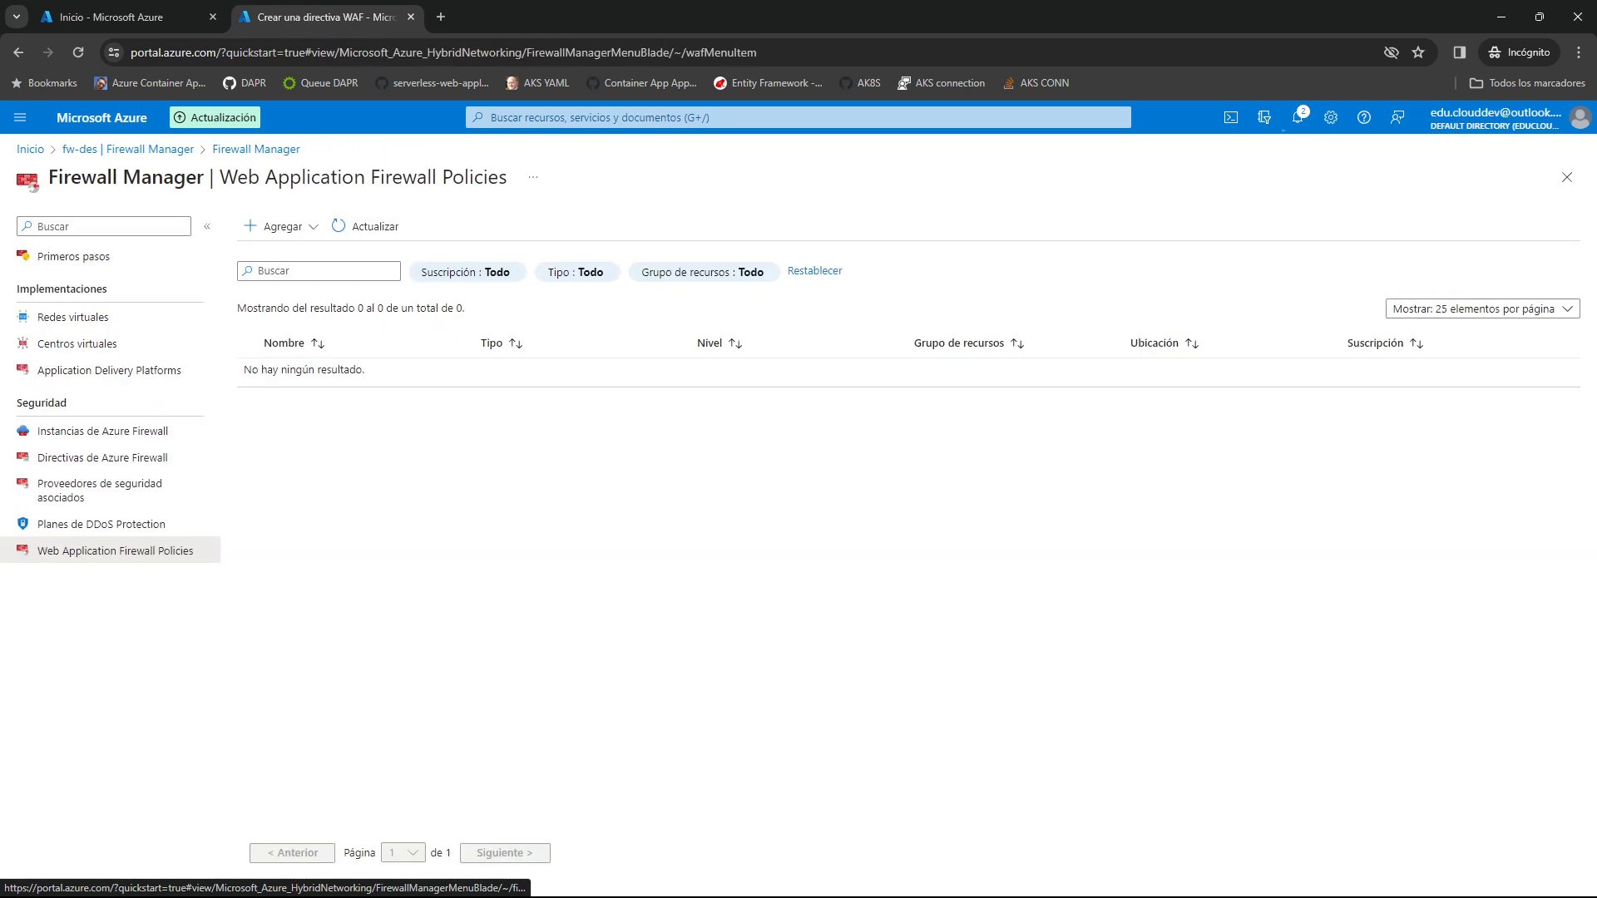
# Open the fw-des firewall from the Azure Firewall instances and go from it back to Azure Firewall Manager
pyautogui.click(103, 431)
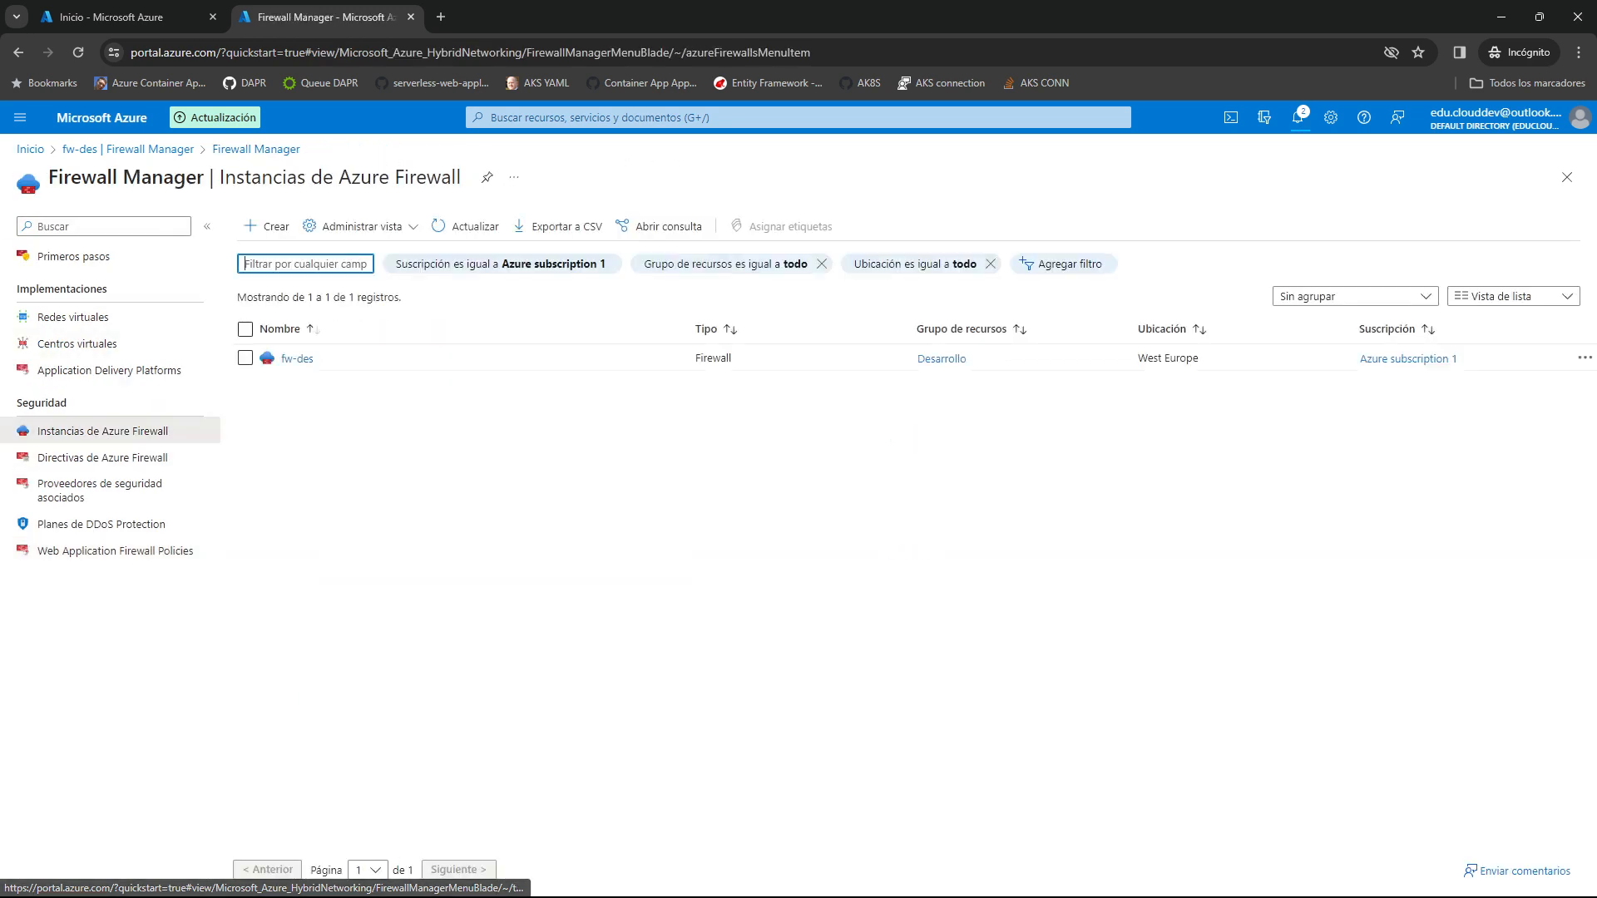
pyautogui.click(297, 358)
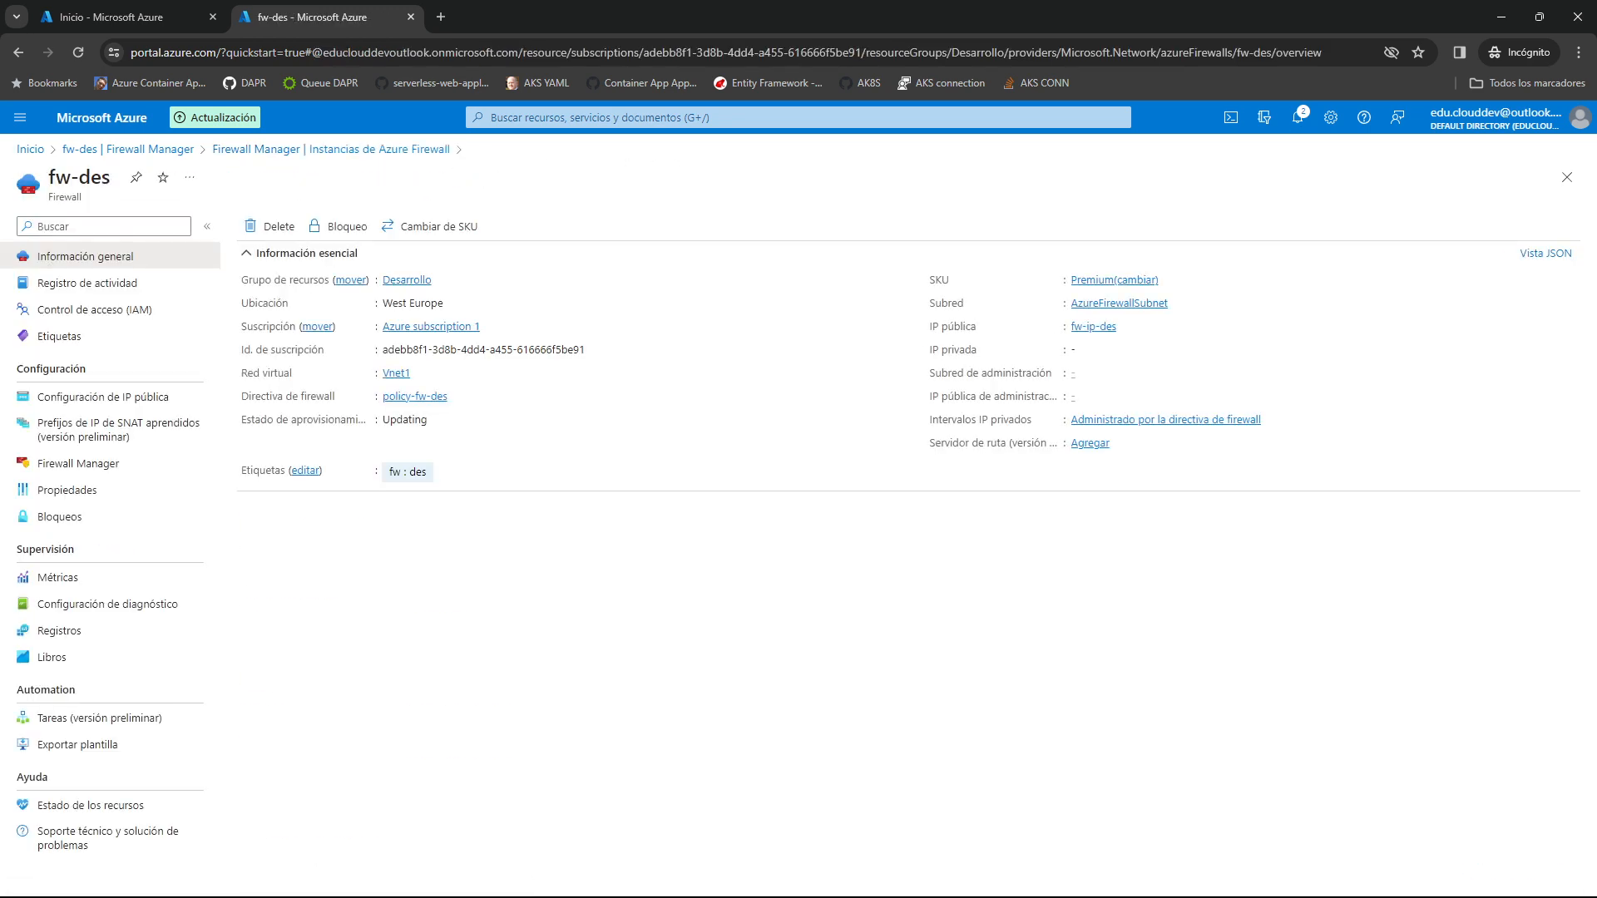
pyautogui.click(76, 462)
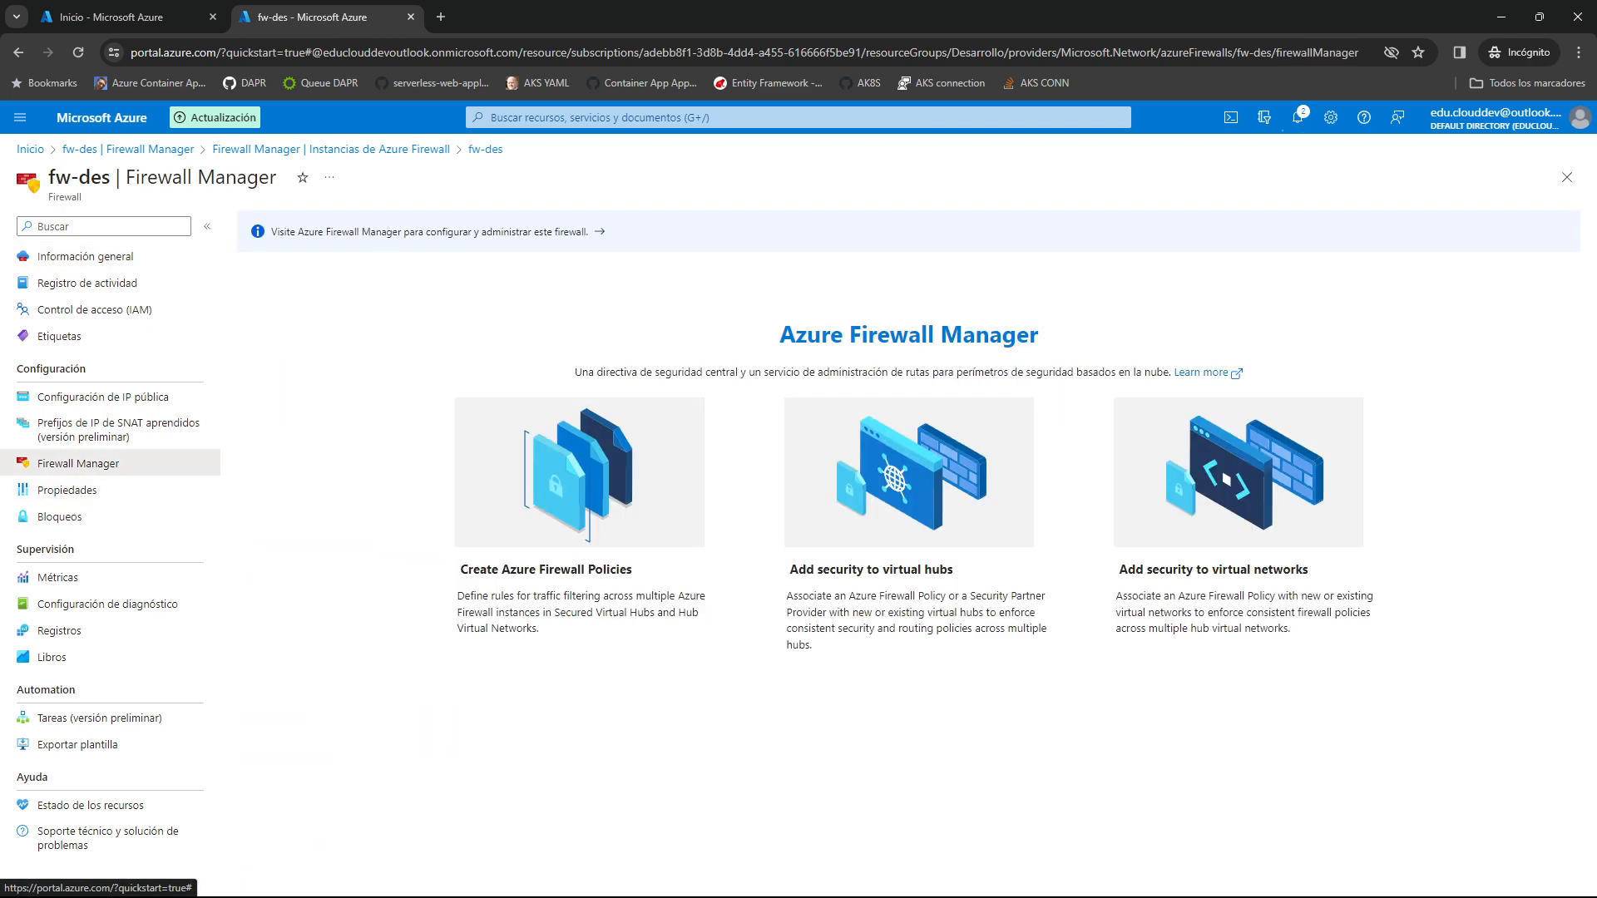
pyautogui.click(429, 231)
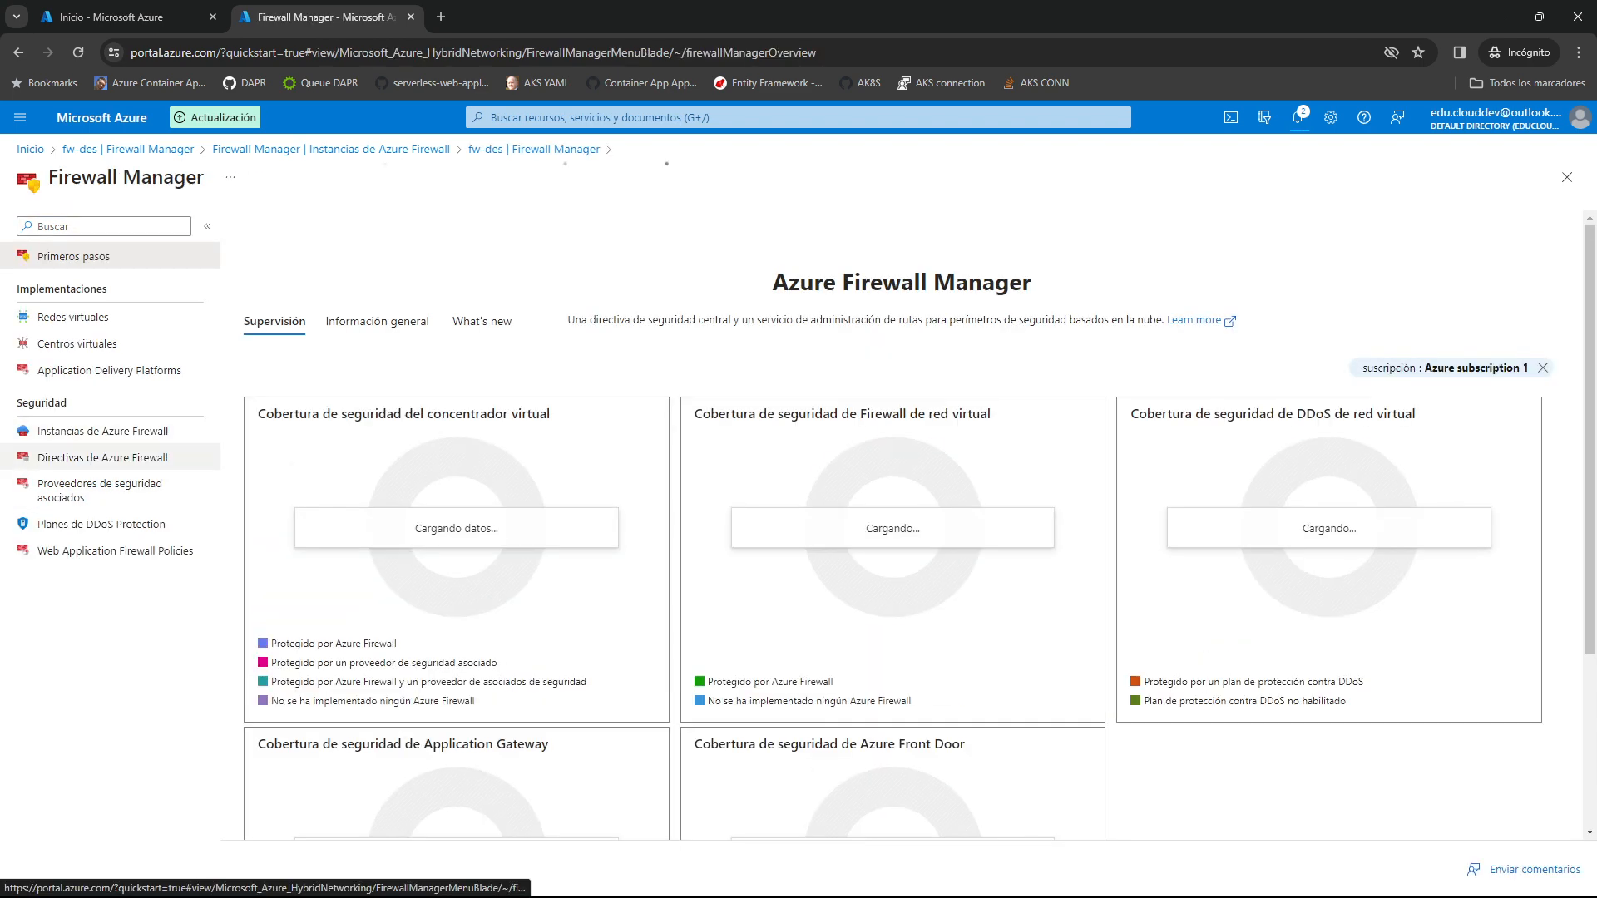
# Start creating a new Azure Firewall policy and enable its DNS settings
pyautogui.click(108, 370)
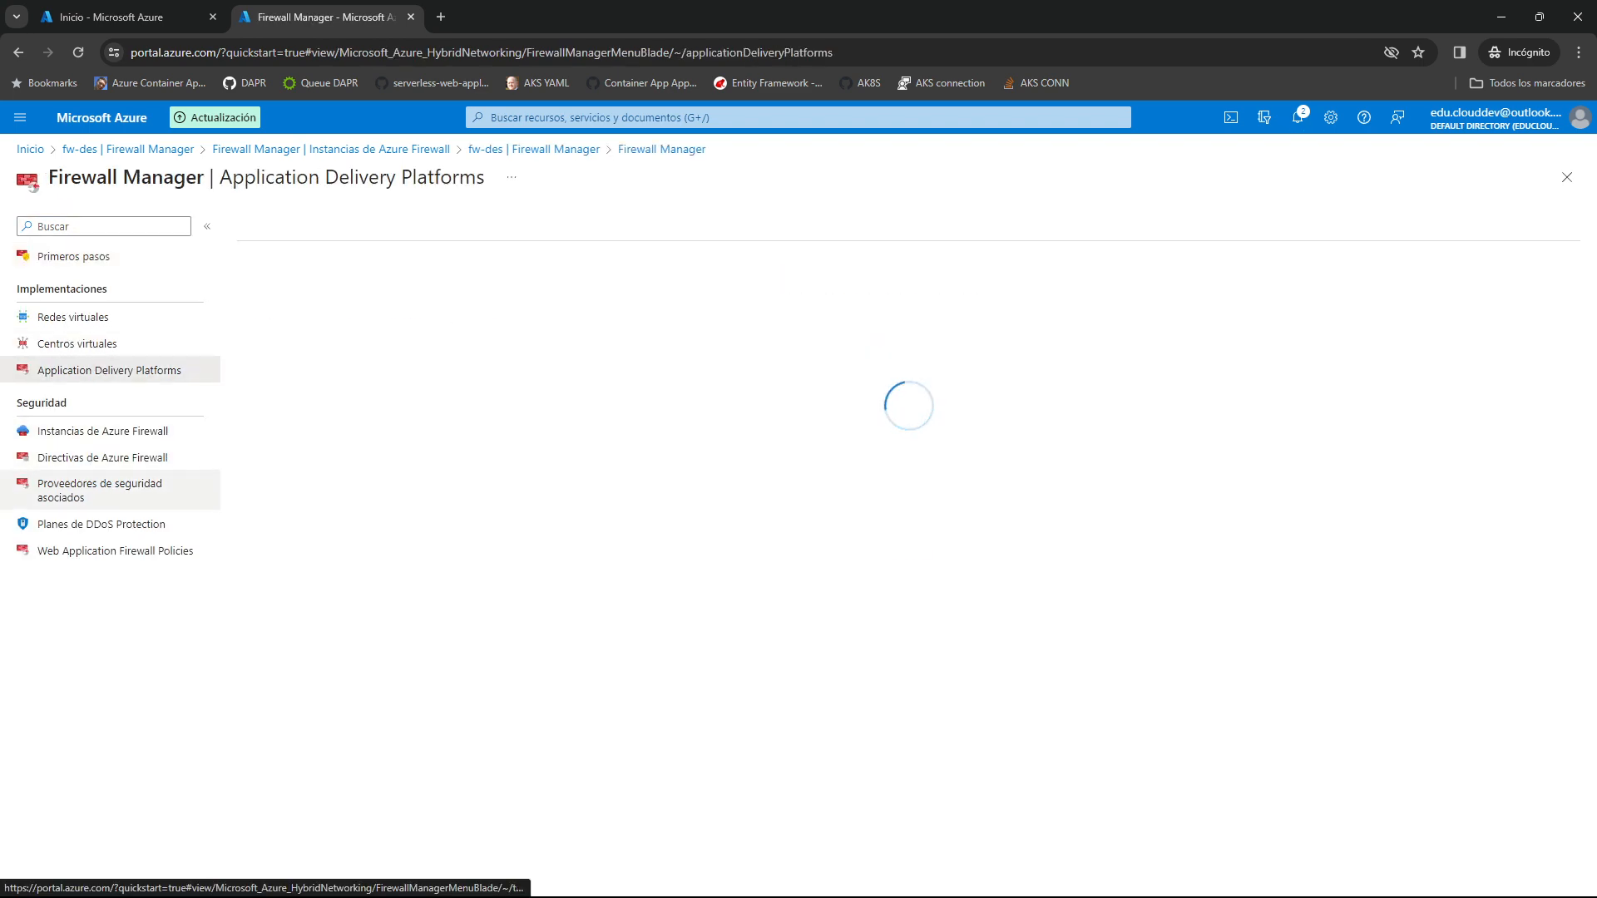
pyautogui.click(102, 458)
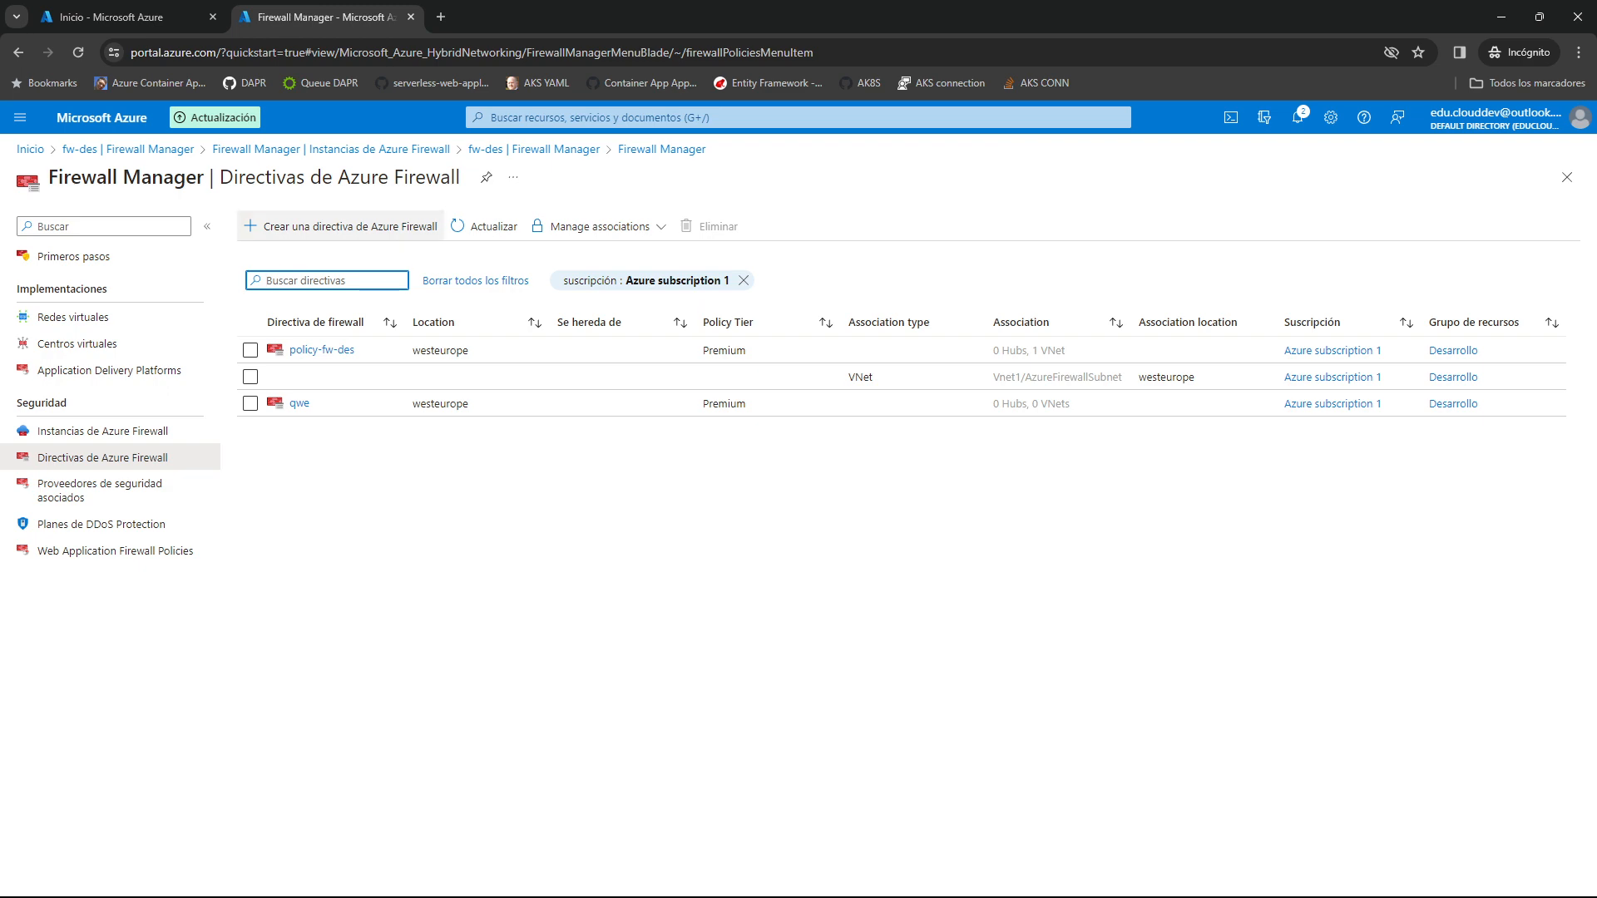
pyautogui.click(341, 226)
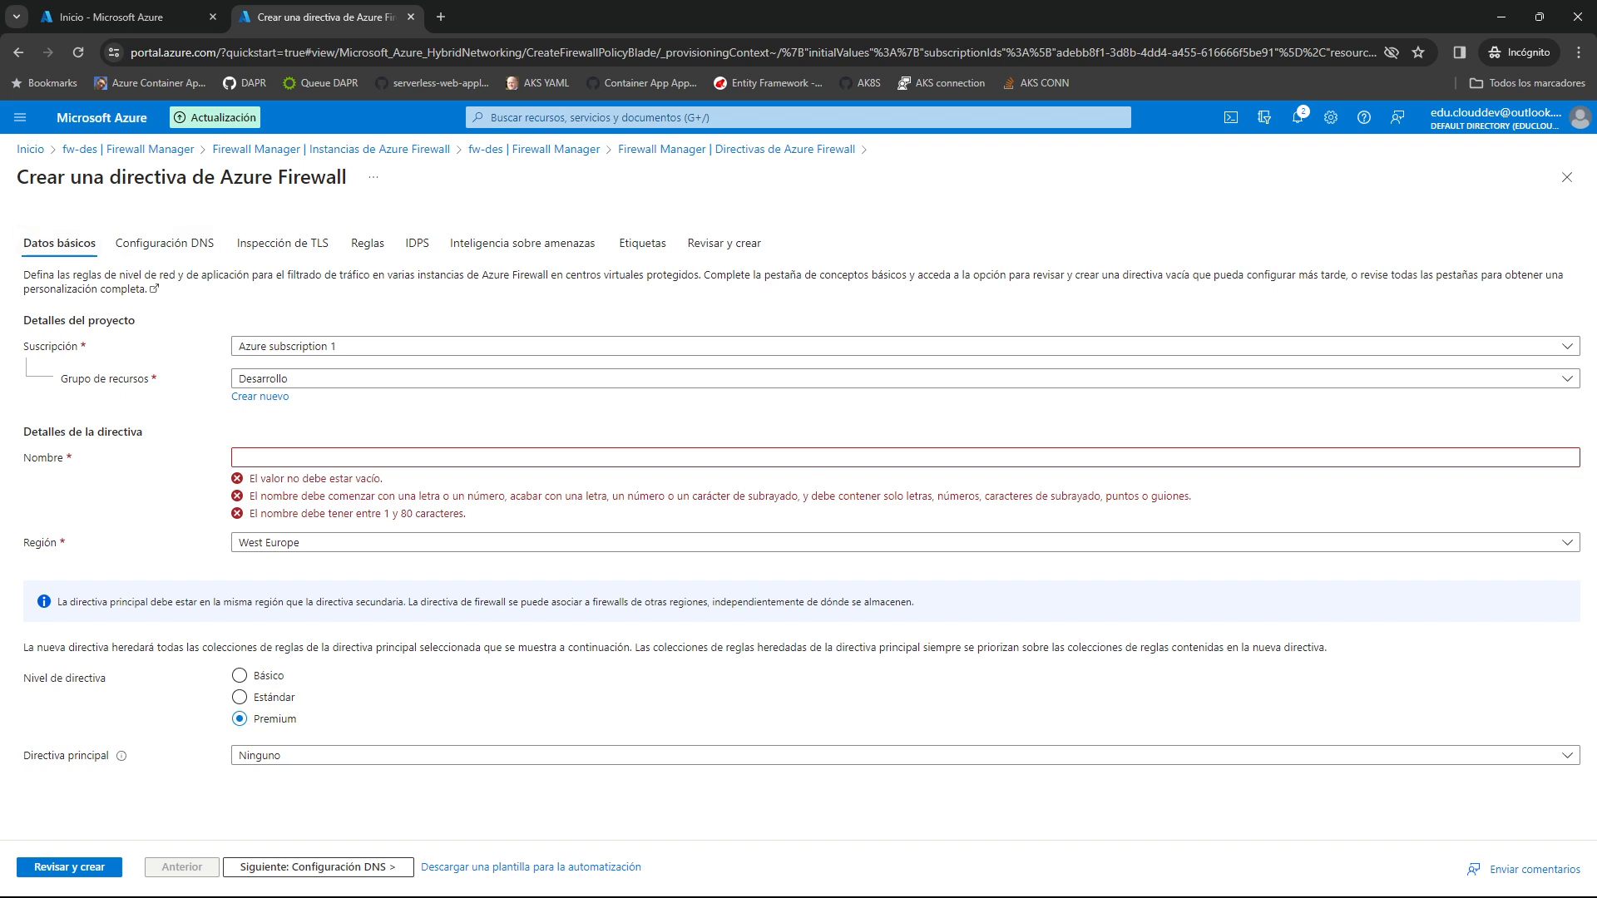
pyautogui.click(165, 243)
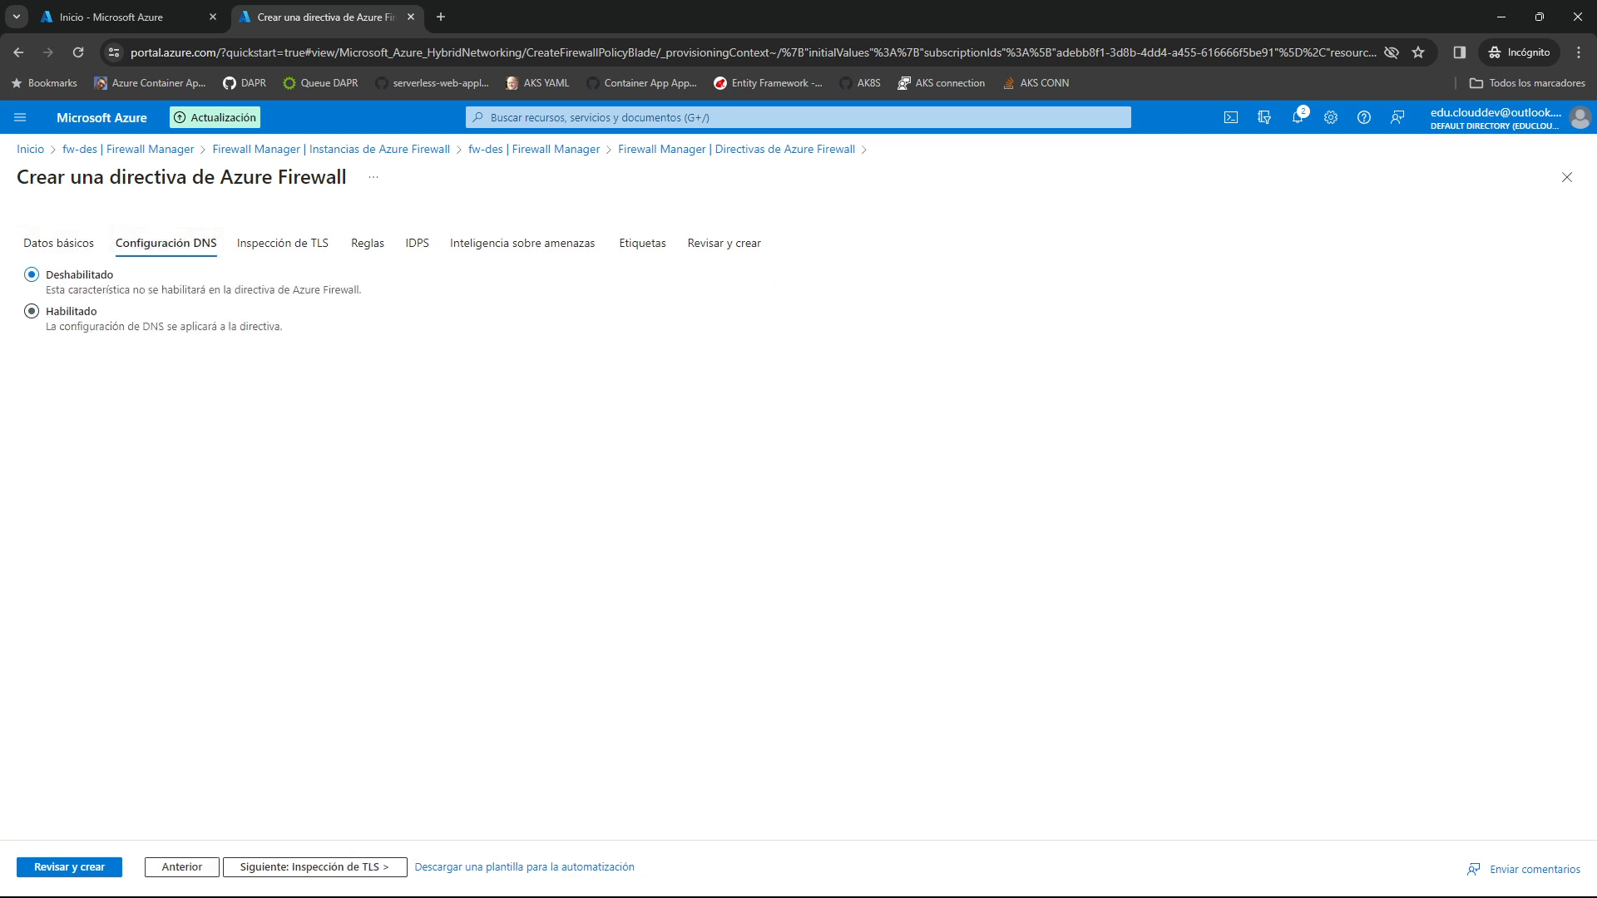
pyautogui.click(31, 311)
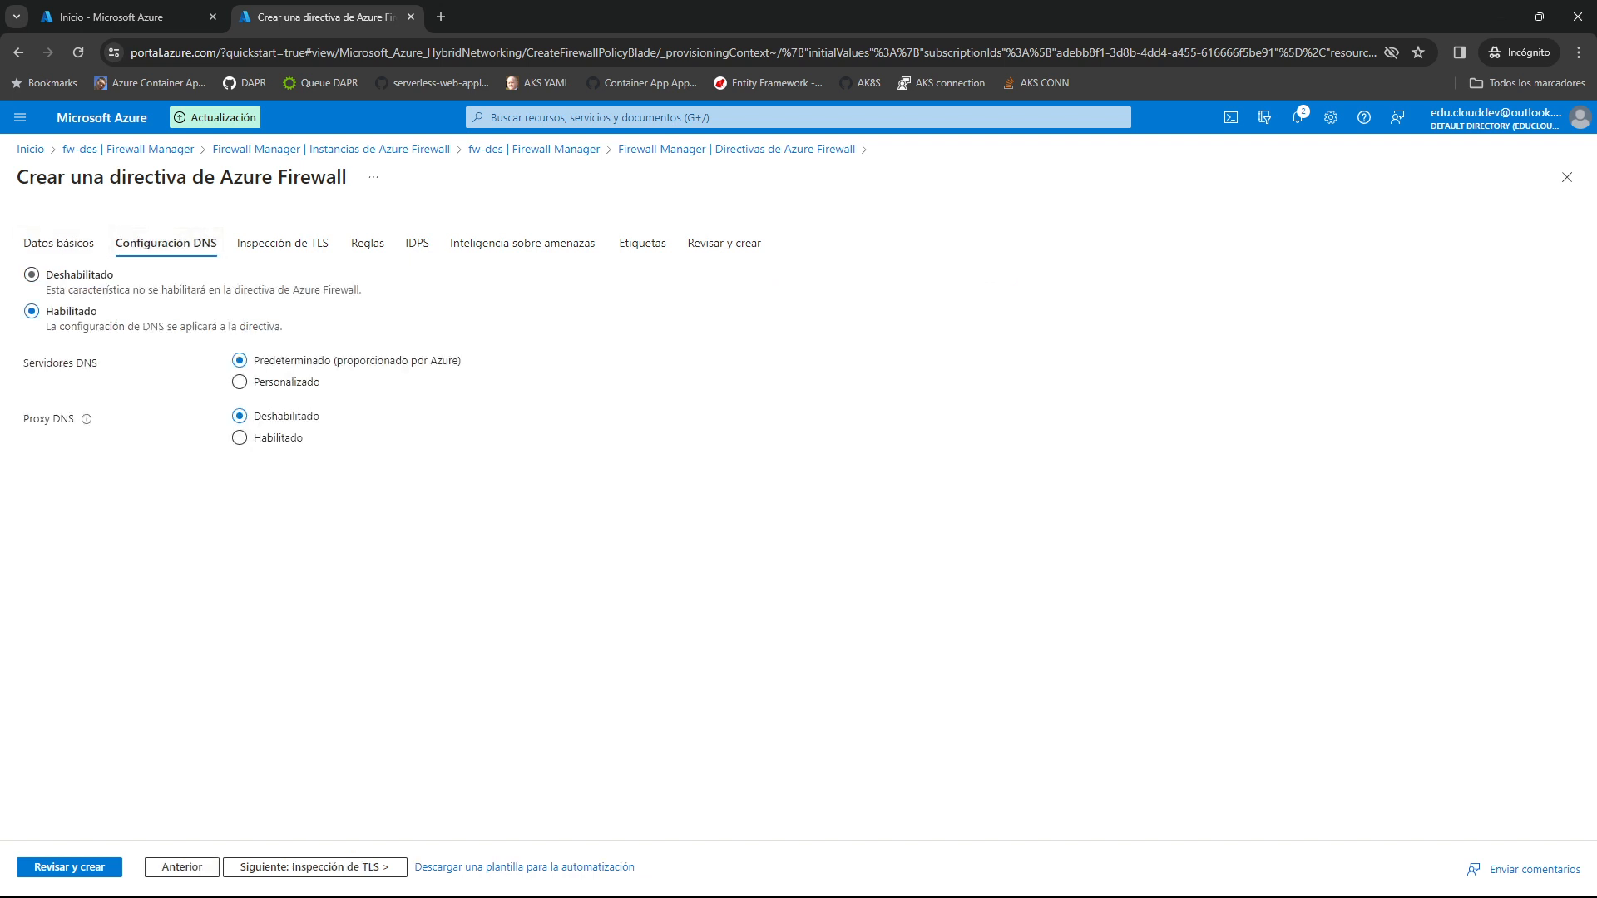
# Enable TLS inspection for the new policy and check the managed identity choices for its Key Vault certificate
pyautogui.click(283, 243)
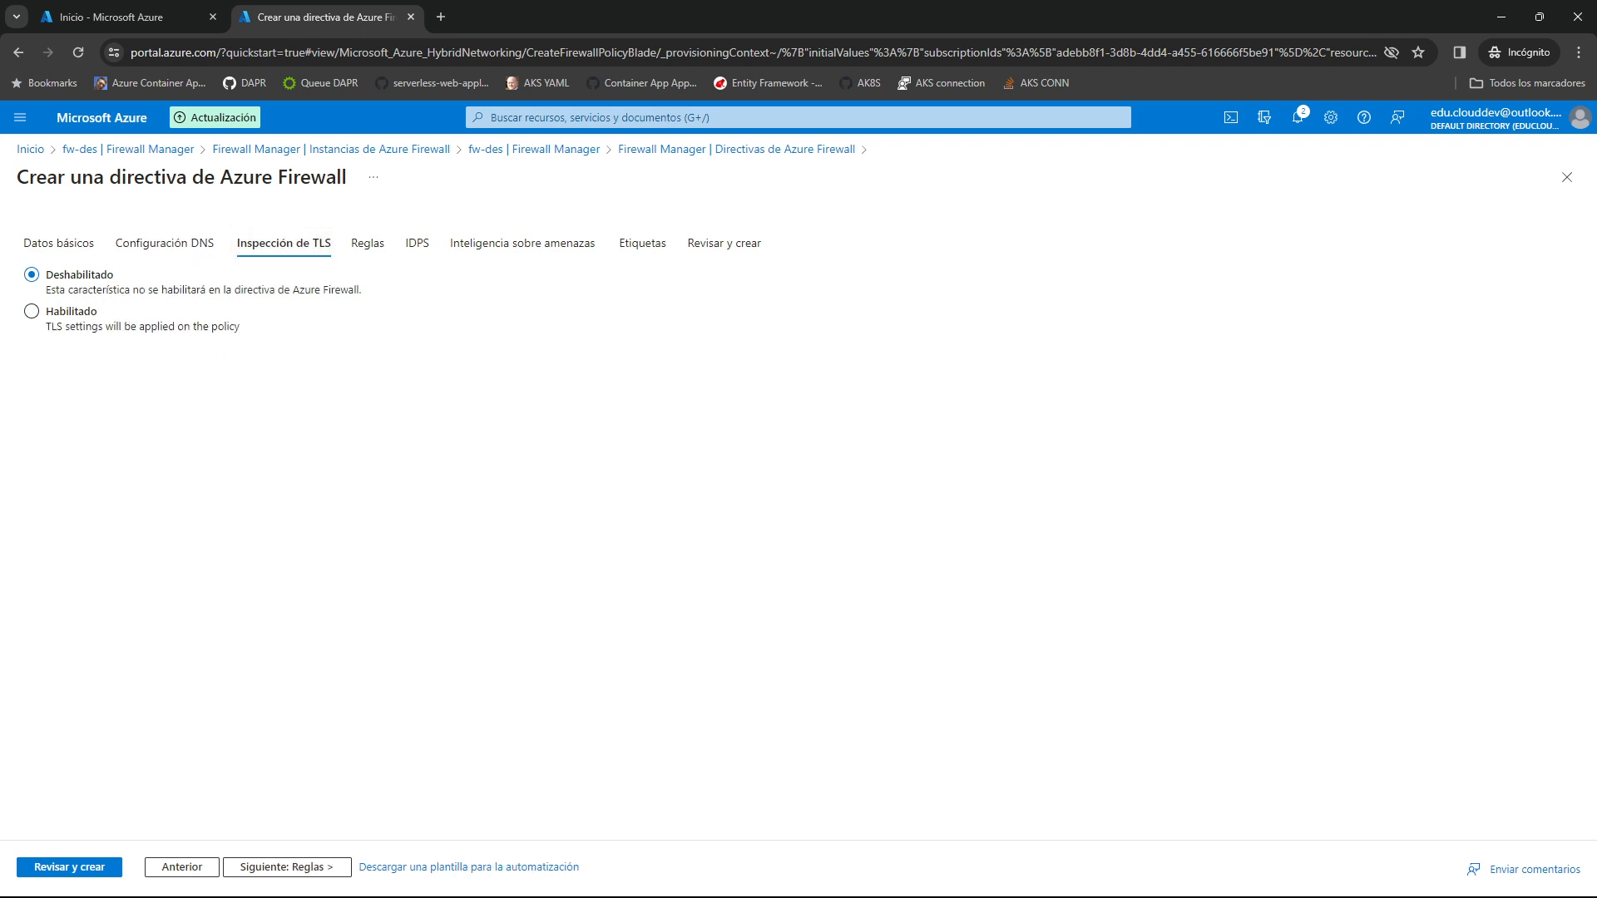
pyautogui.click(50, 311)
pyautogui.click(250, 490)
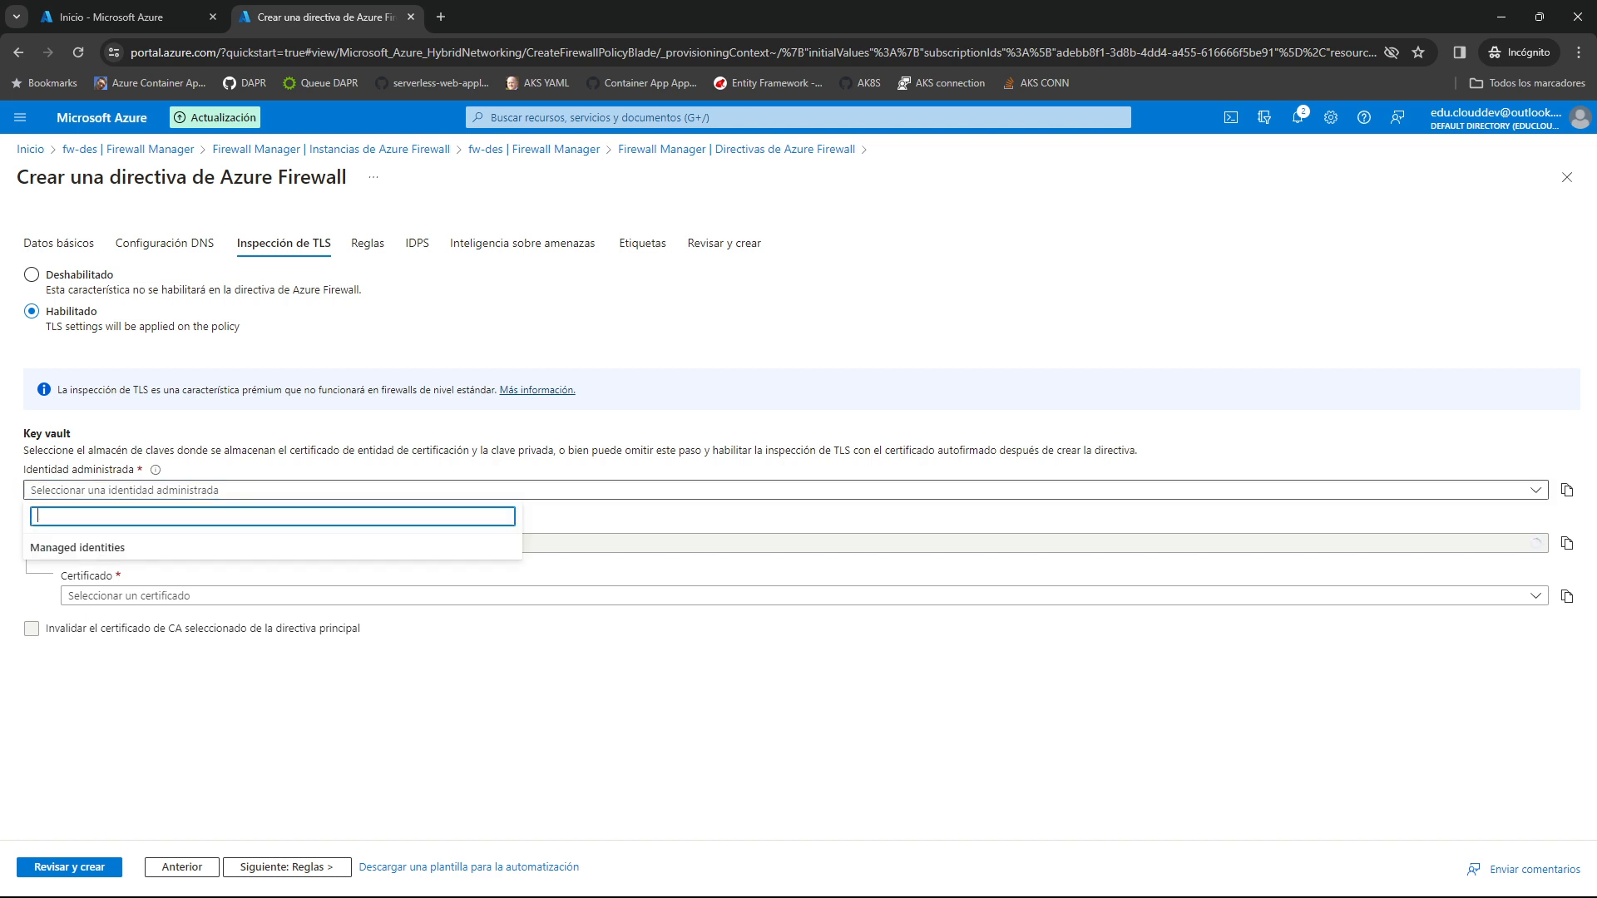
pyautogui.press('Escape')
pyautogui.moveTo(66, 434); pyautogui.dragTo(36, 433)
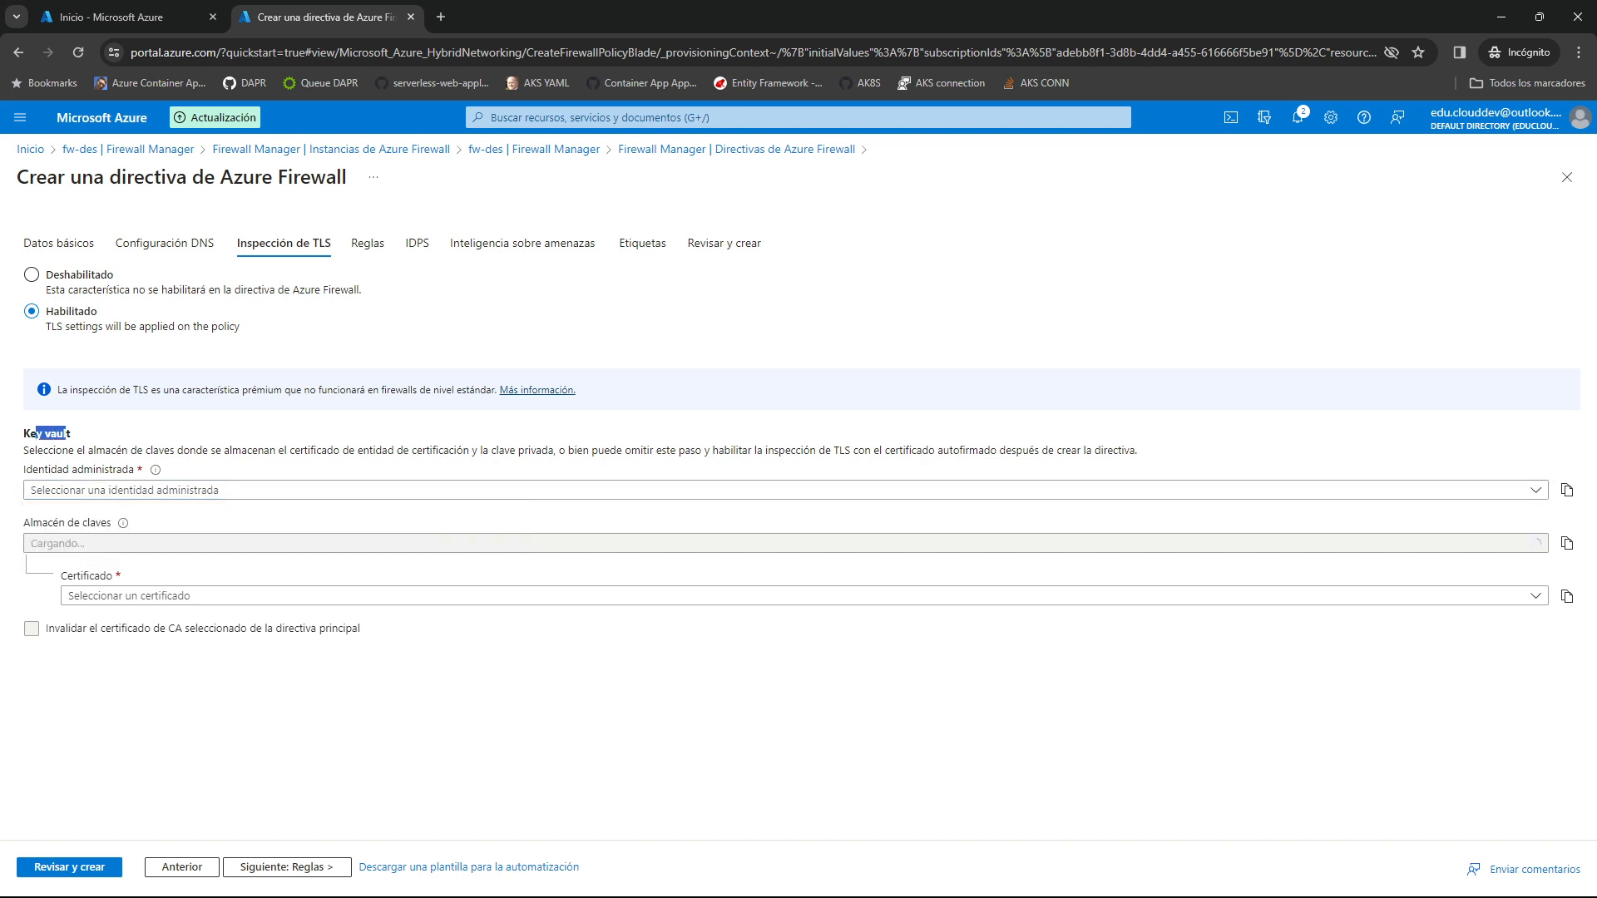
pyautogui.click(66, 433)
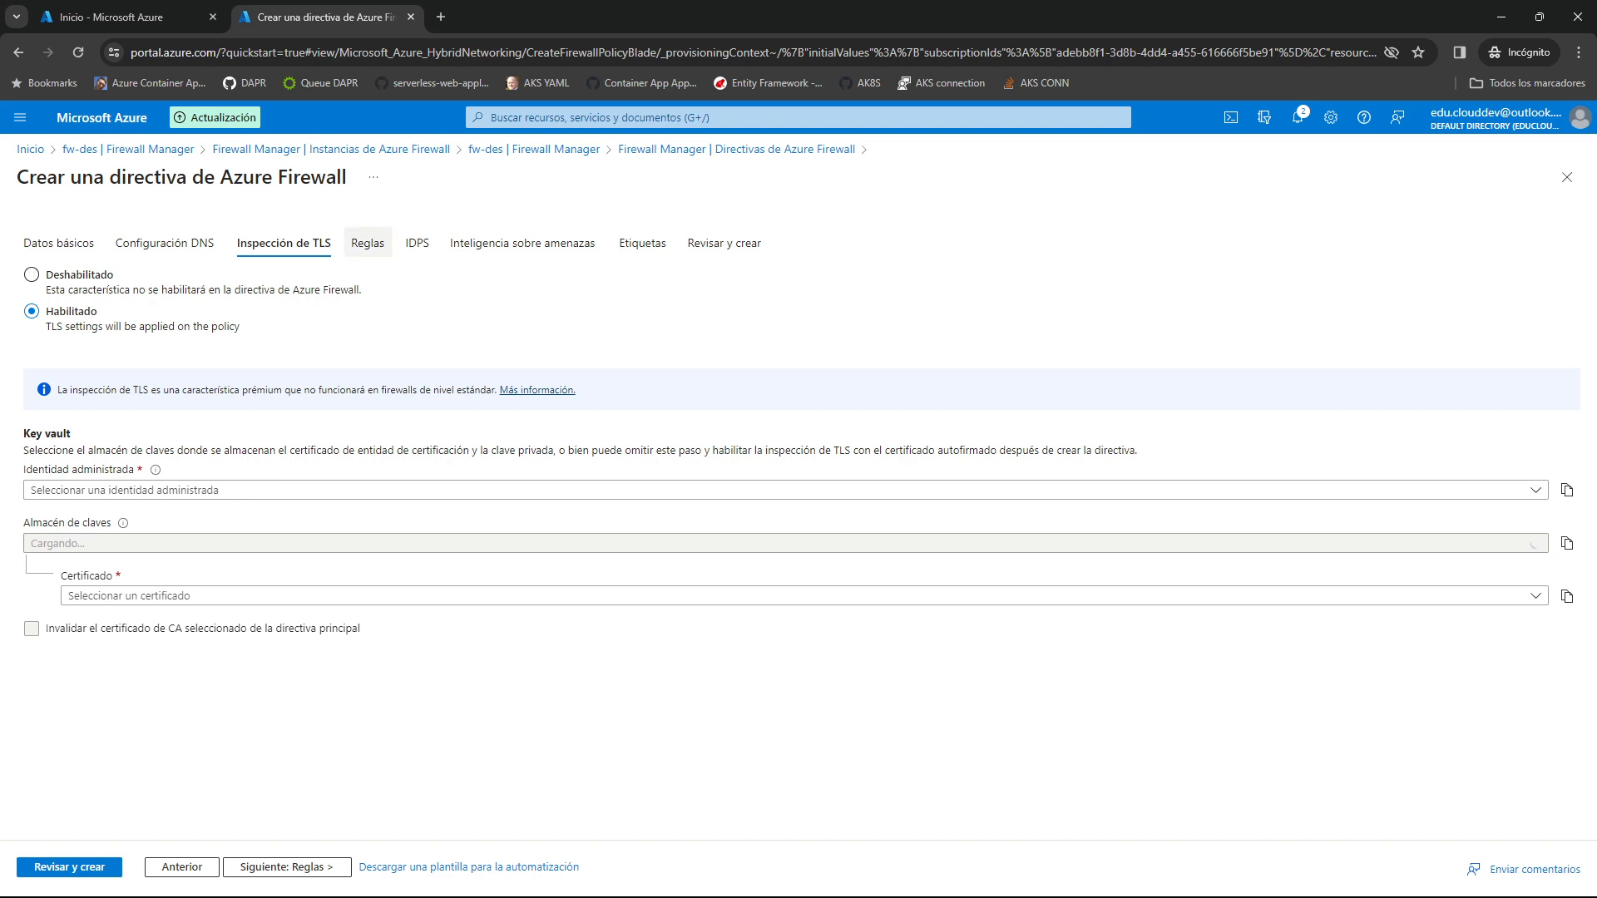
# Start adding a rule collection to the new policy with its action set to Permitir
pyautogui.click(368, 243)
pyautogui.click(114, 316)
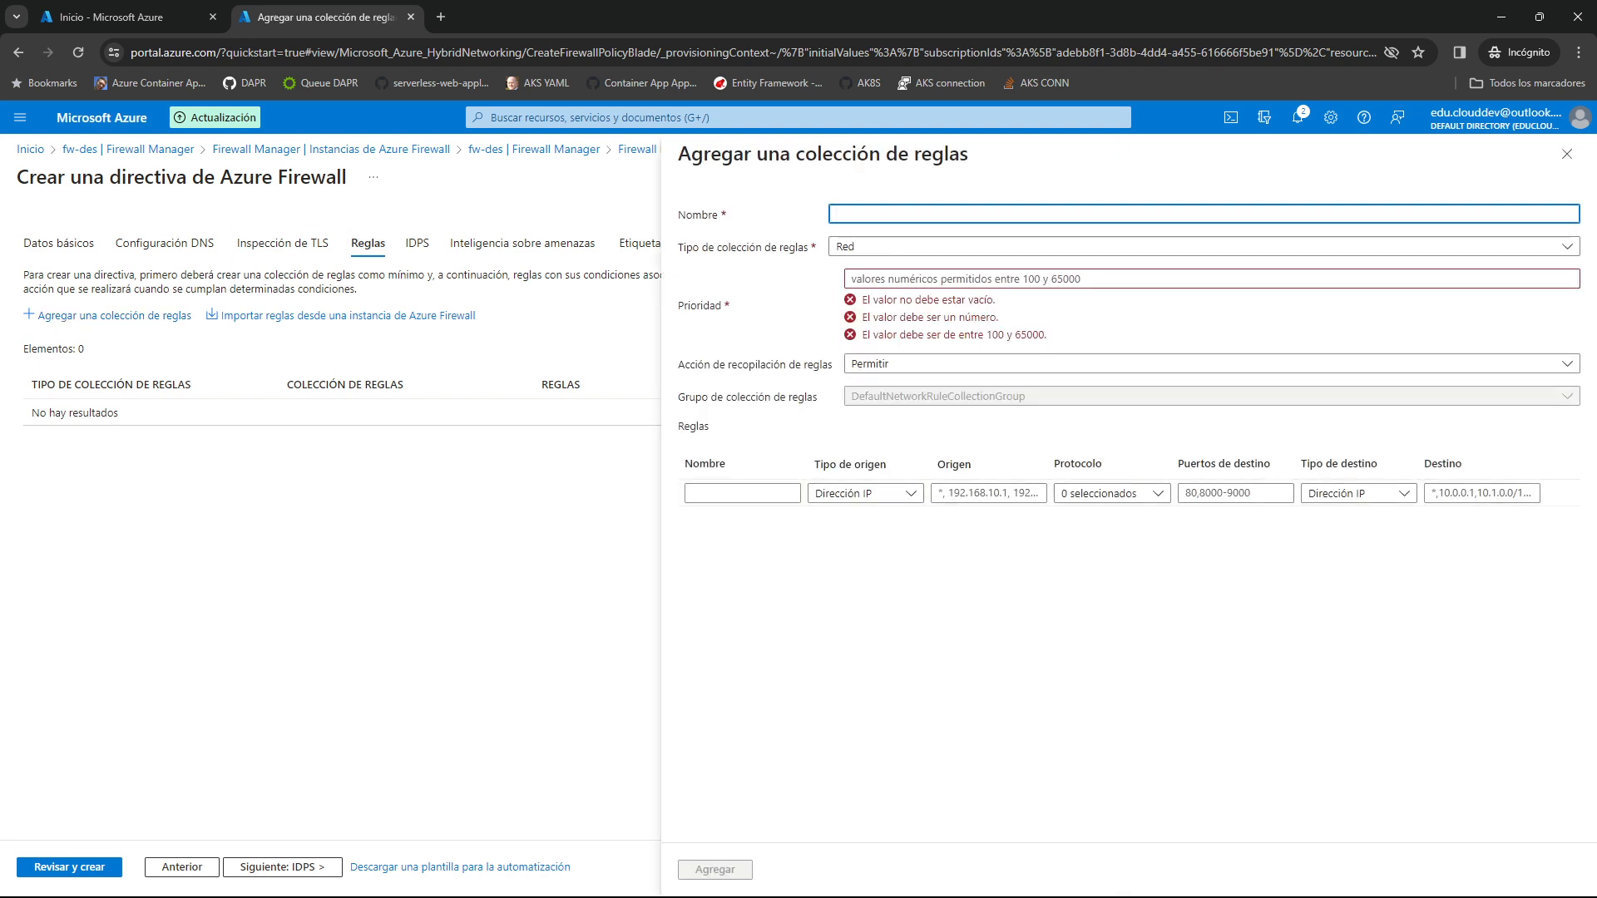
pyautogui.click(1211, 363)
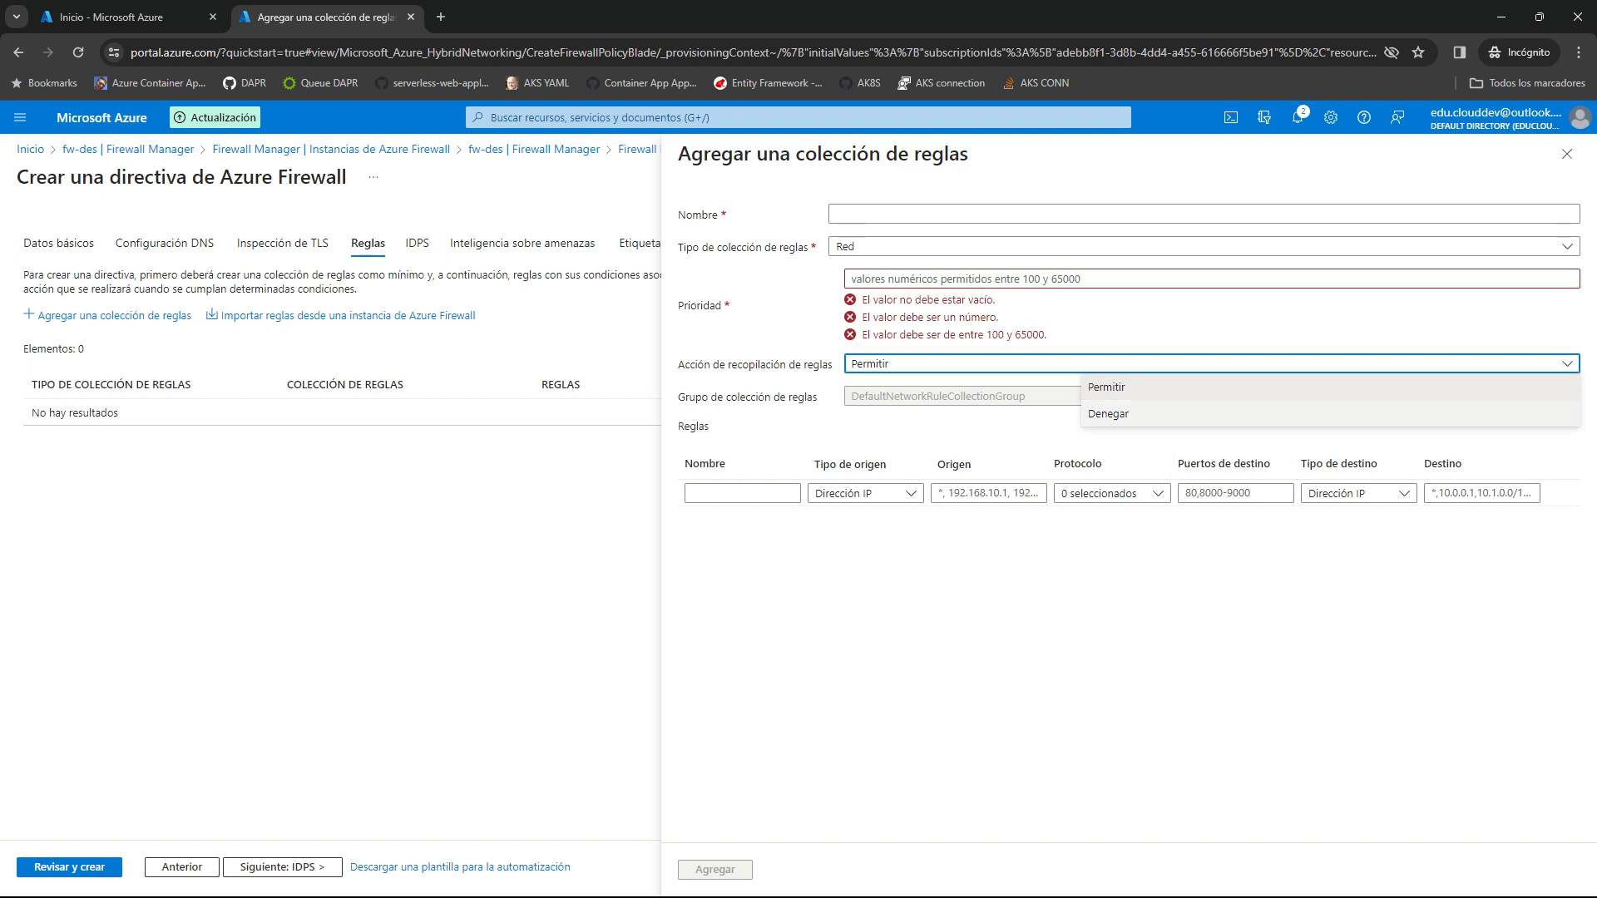
pyautogui.click(1107, 387)
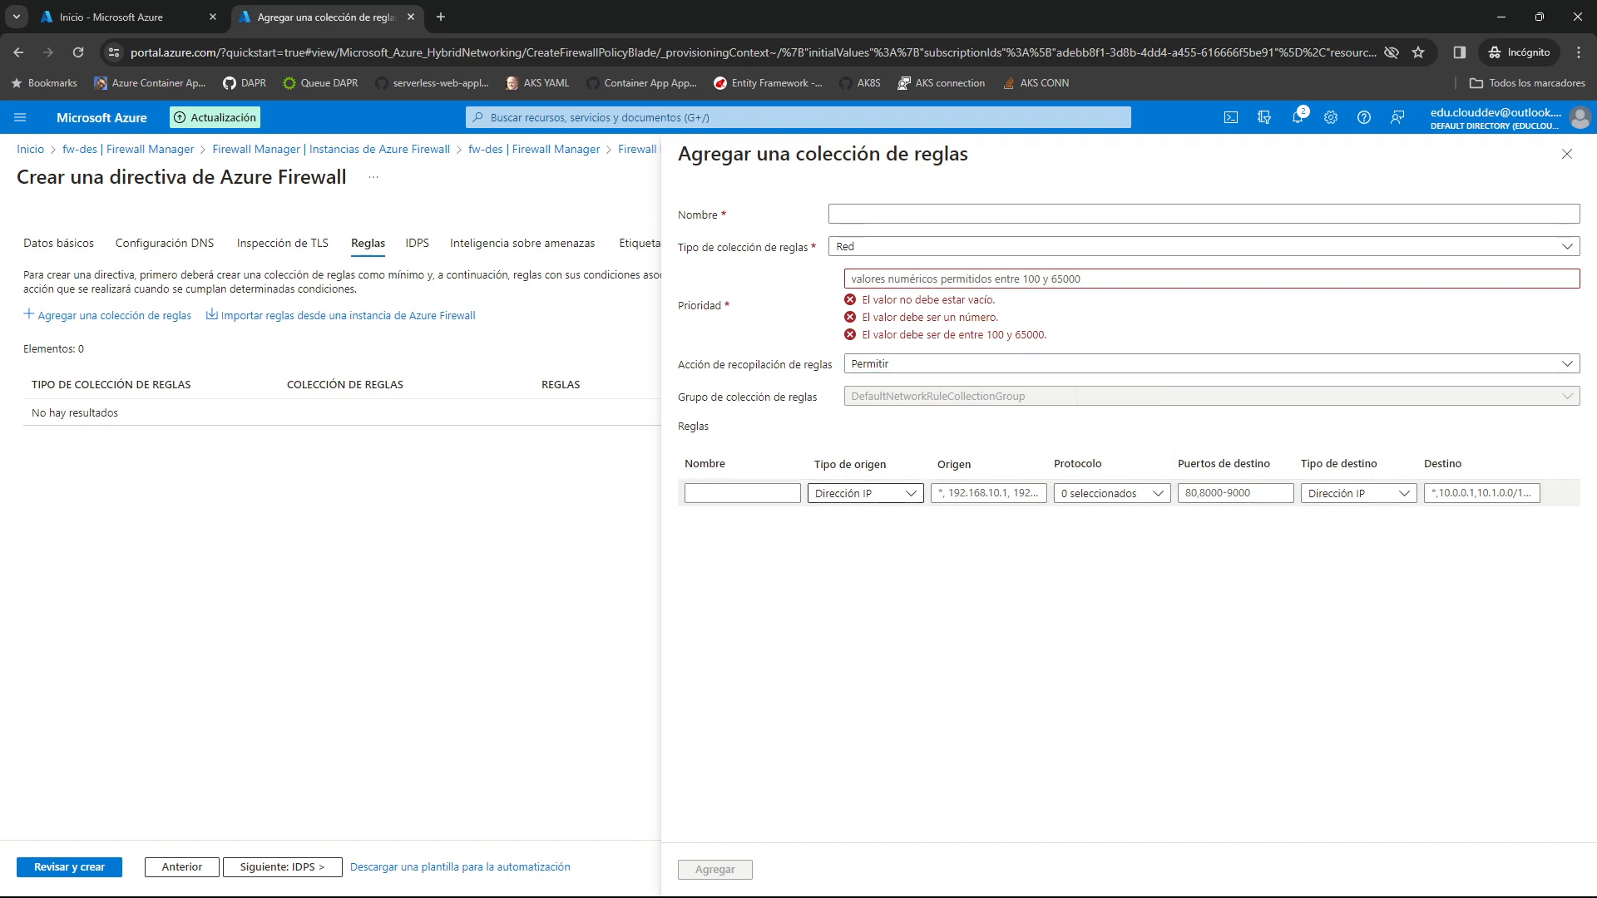
# Set the first rule's source type to Grupo de IP and check its available source groups and protocols
pyautogui.click(865, 494)
pyautogui.click(843, 544)
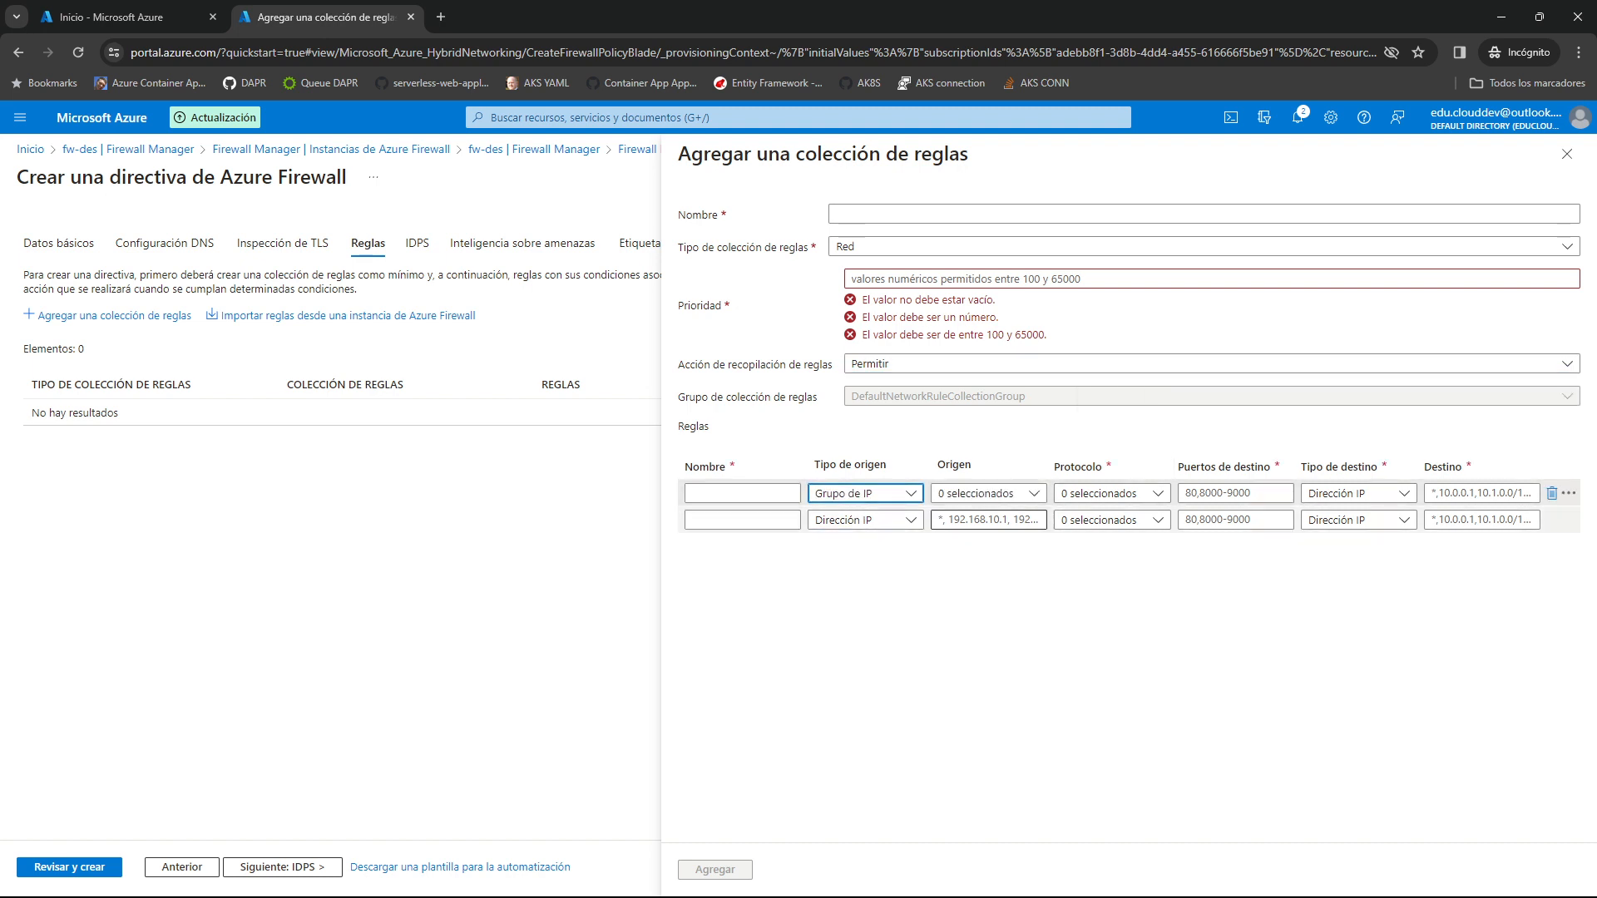
pyautogui.click(989, 493)
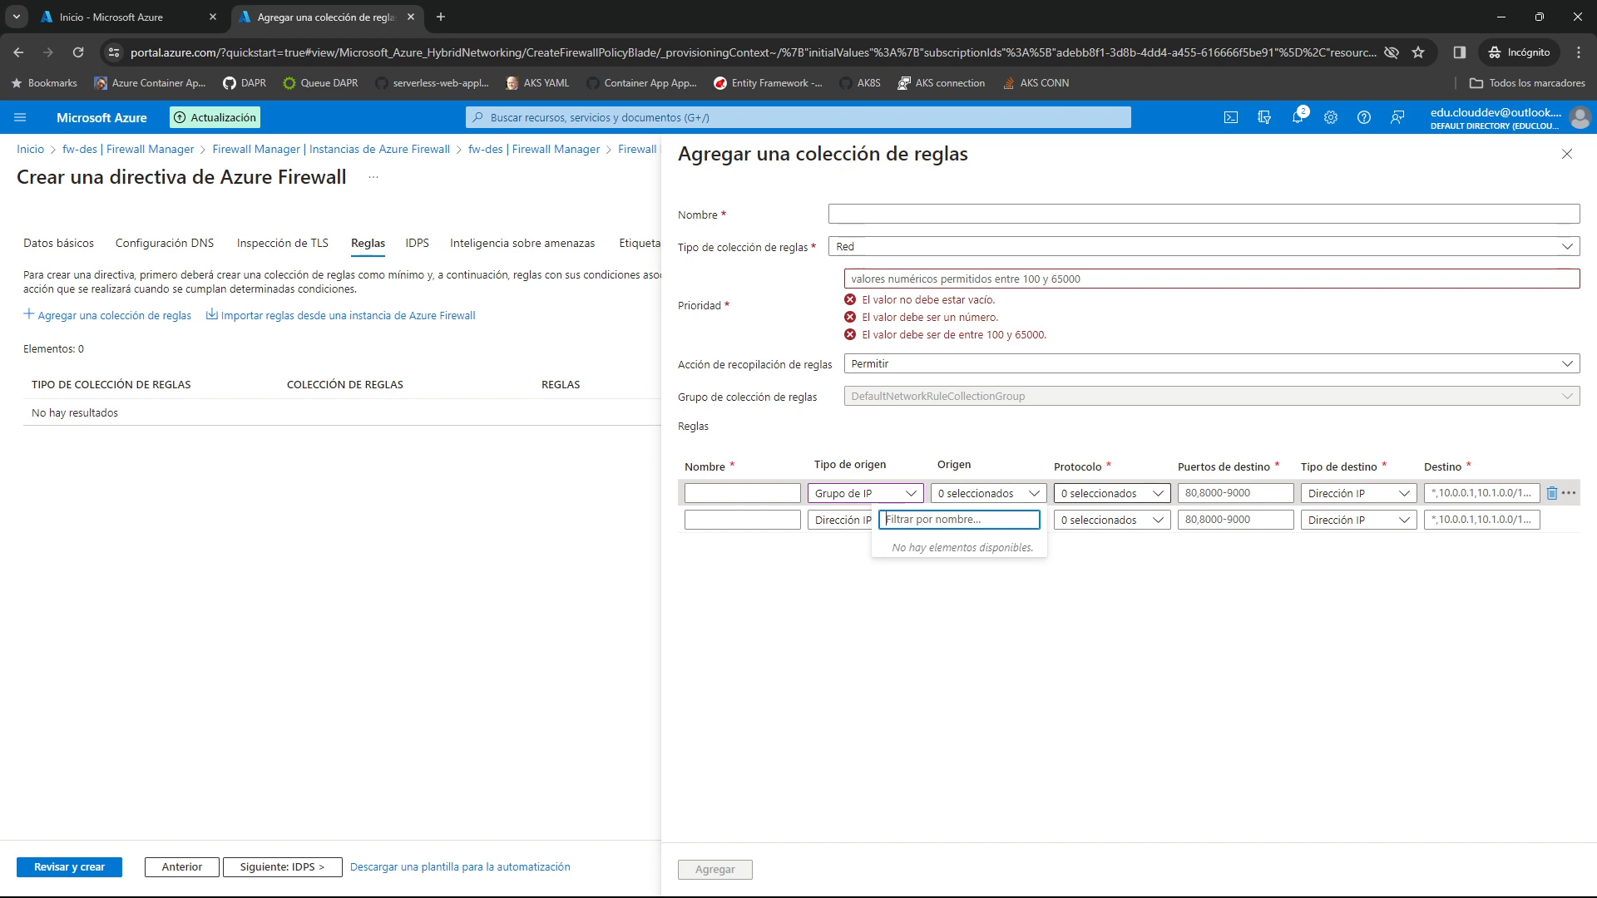
pyautogui.click(1111, 493)
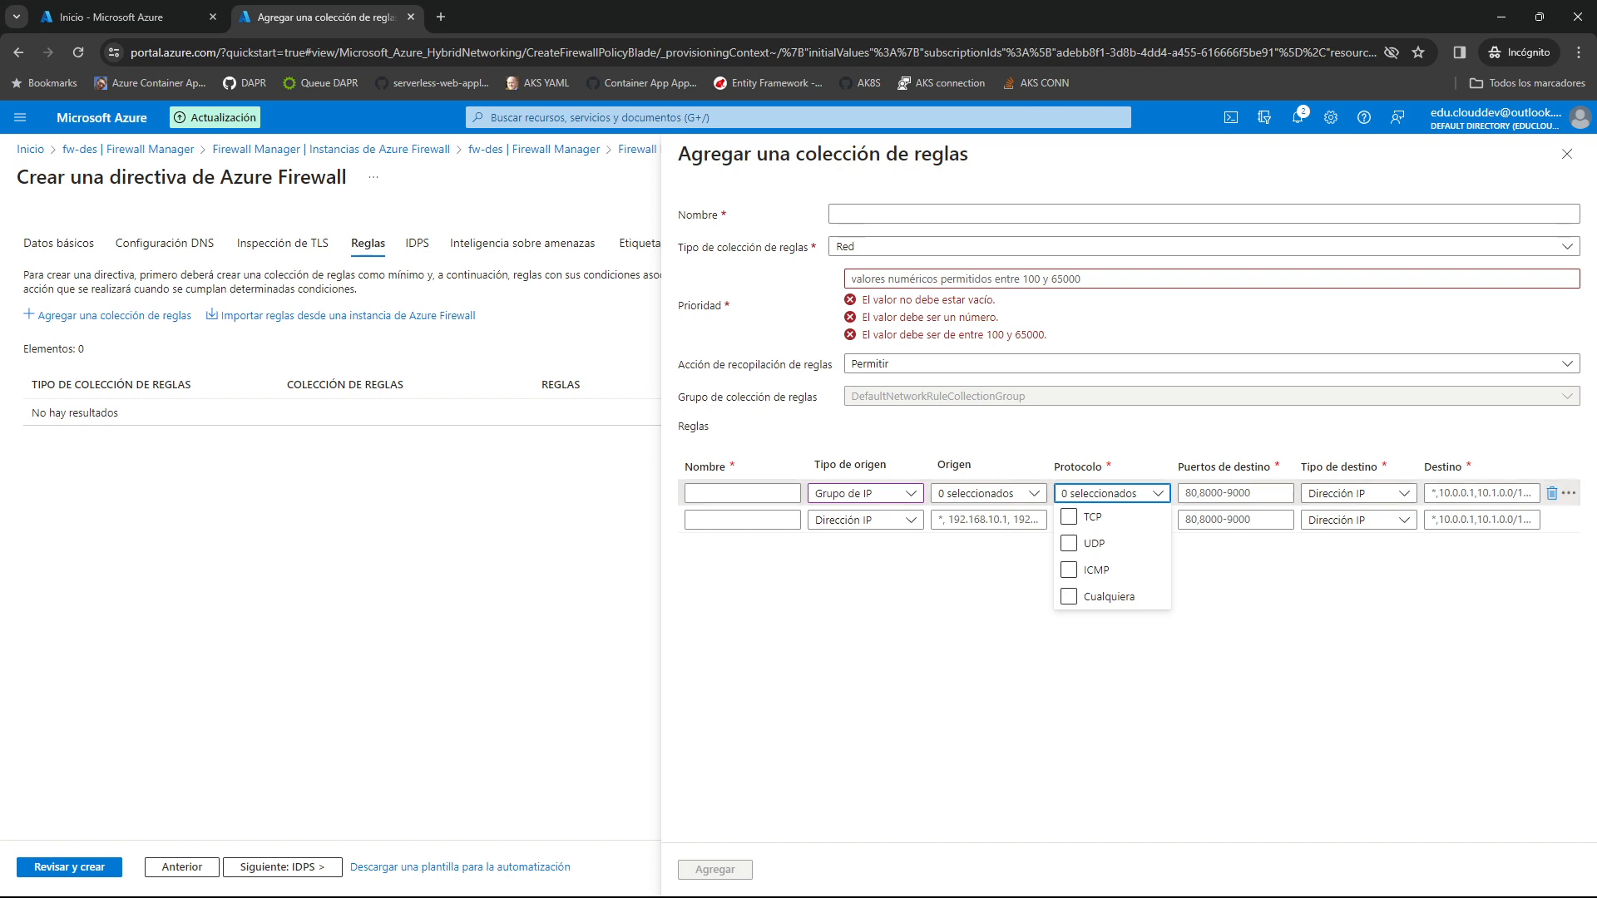
pyautogui.press('Escape')
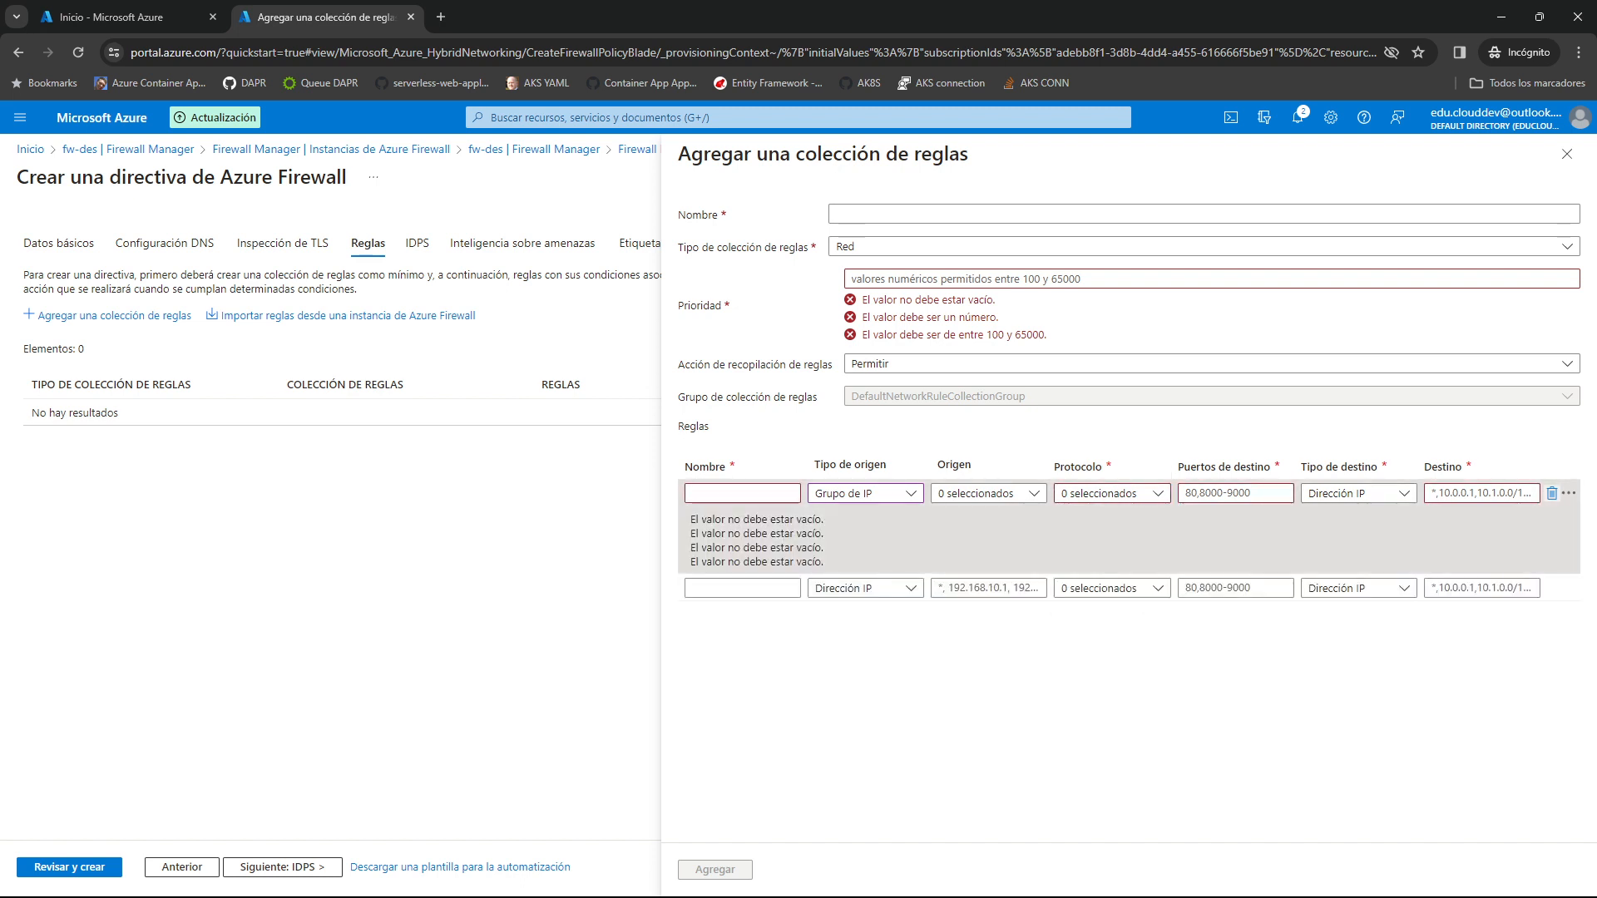
# Delete the unfinished rule and discard the new rule collection
pyautogui.click(1552, 493)
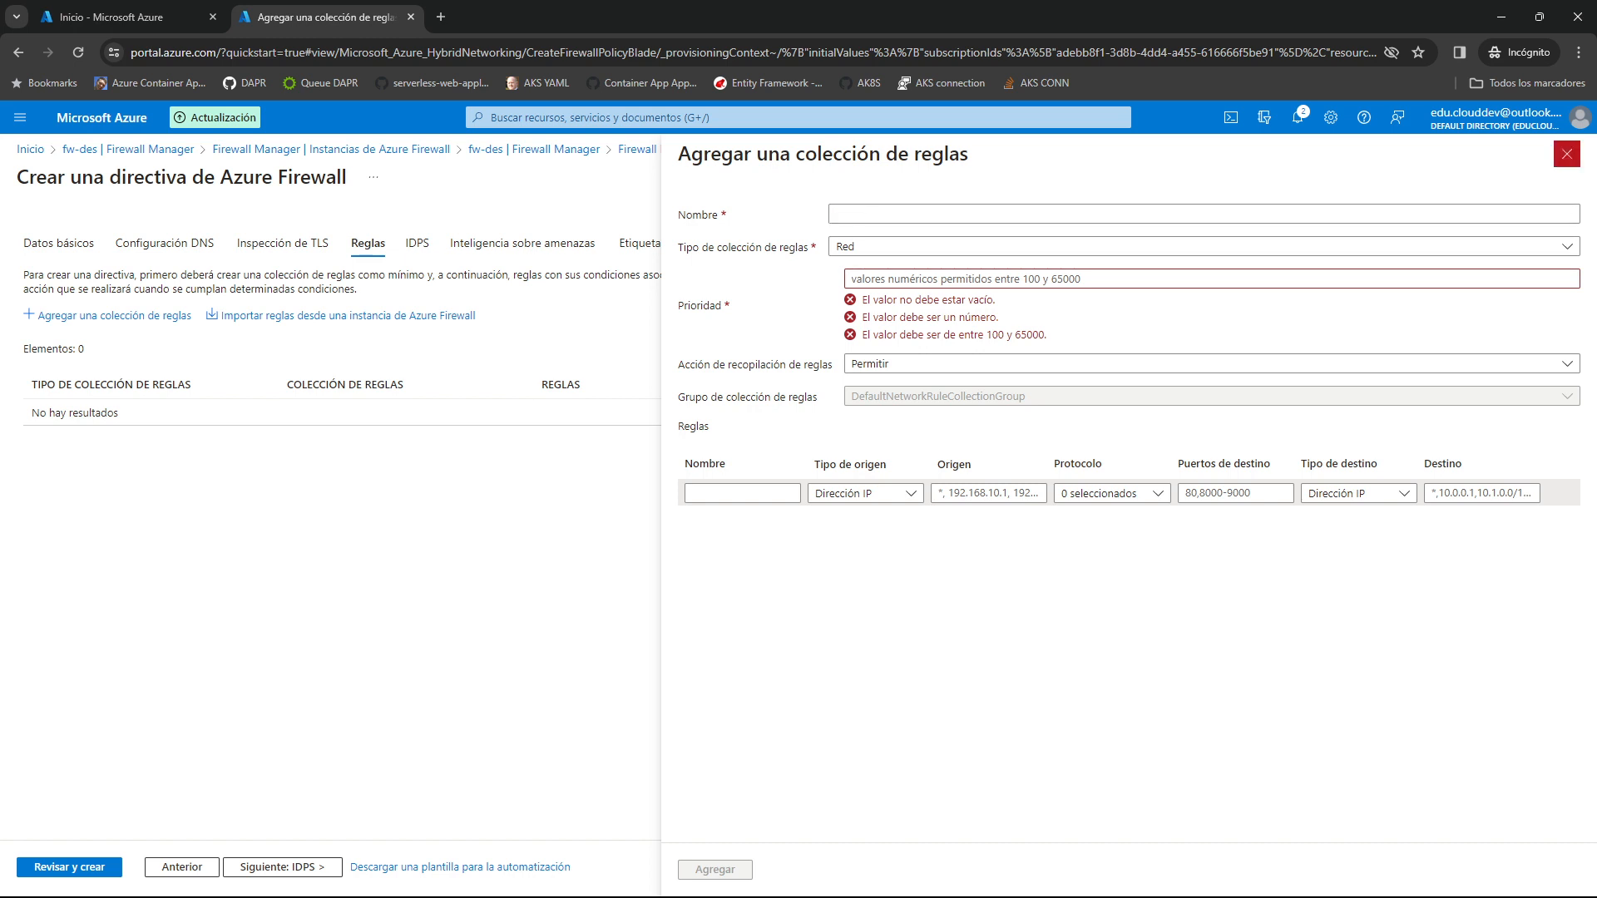
pyautogui.click(1567, 154)
pyautogui.press('Return')
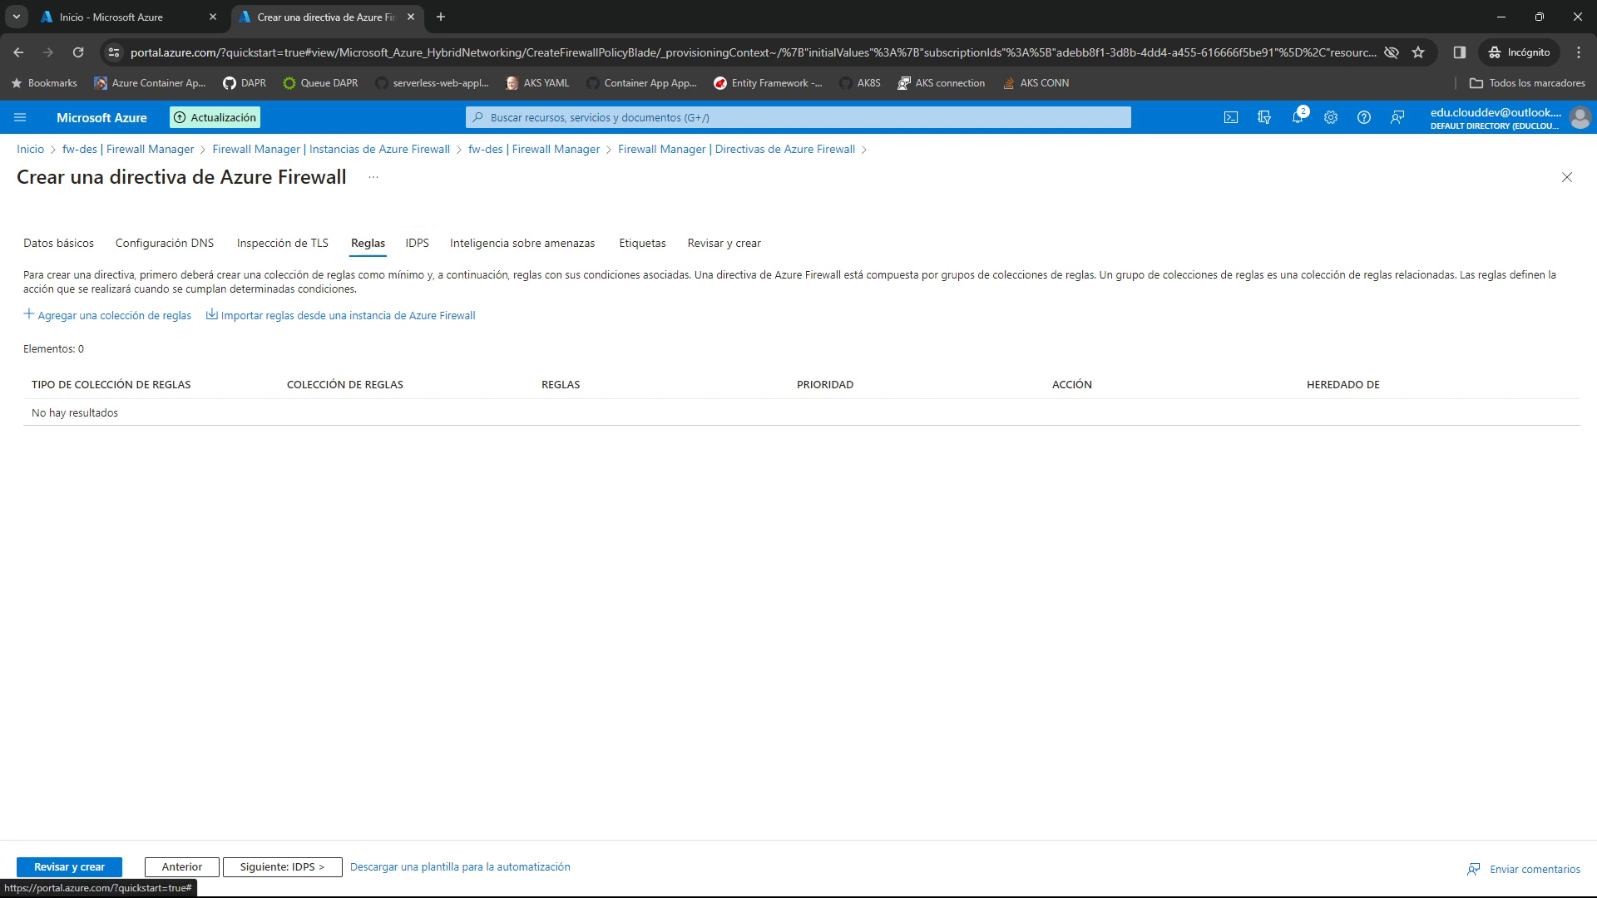
# Set the new policy's IDPS mode to Alertar y denegar
pyautogui.click(417, 243)
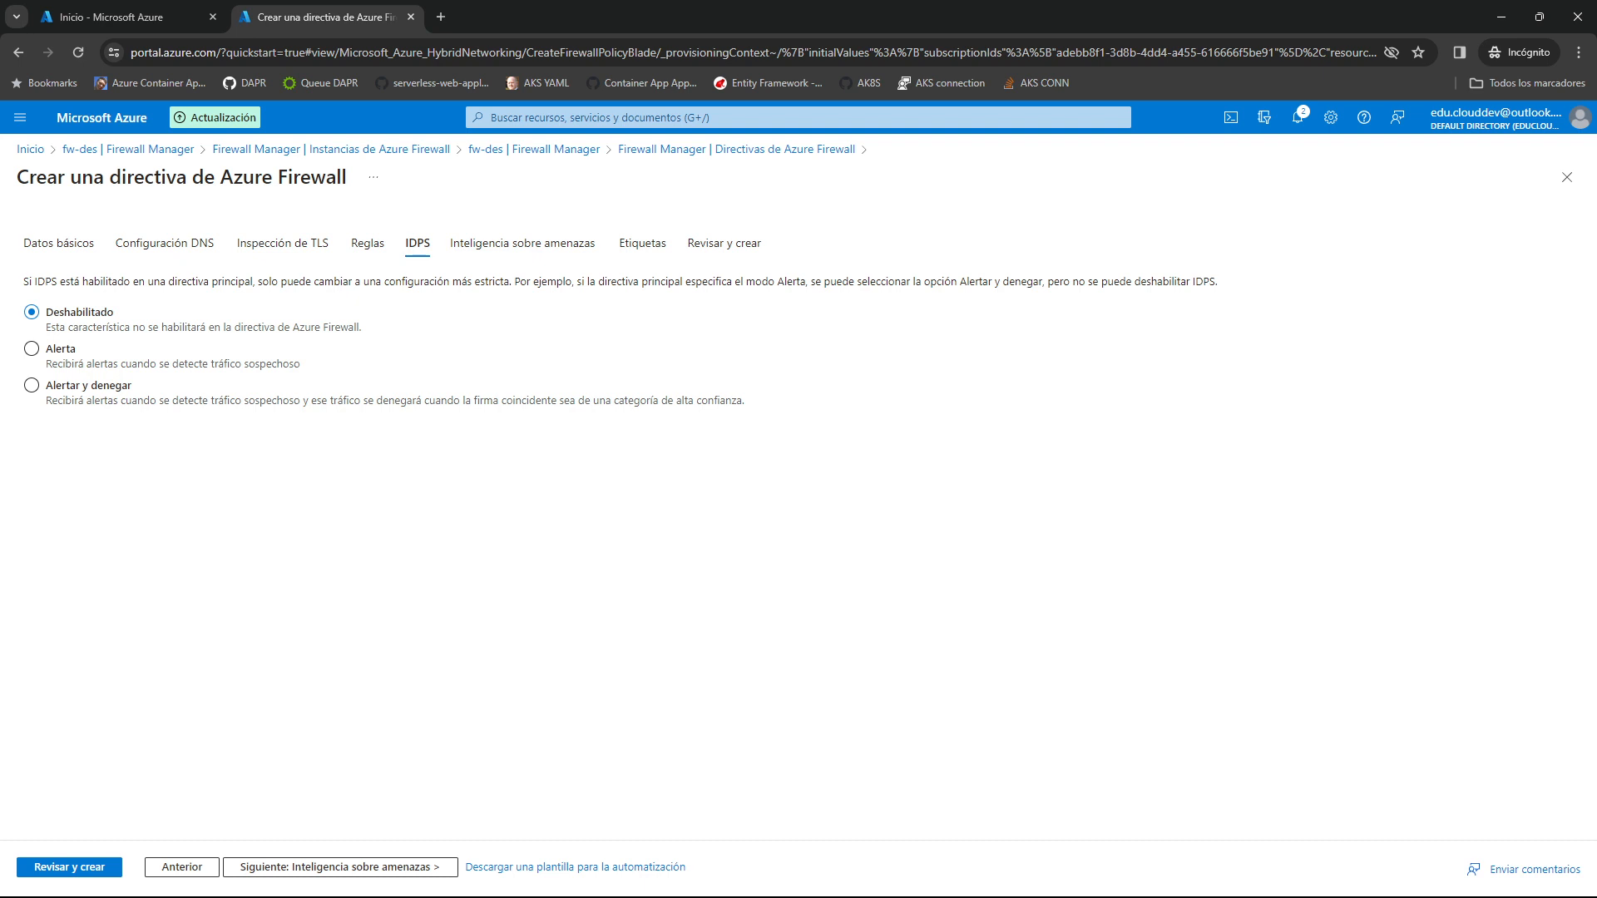
pyautogui.click(31, 348)
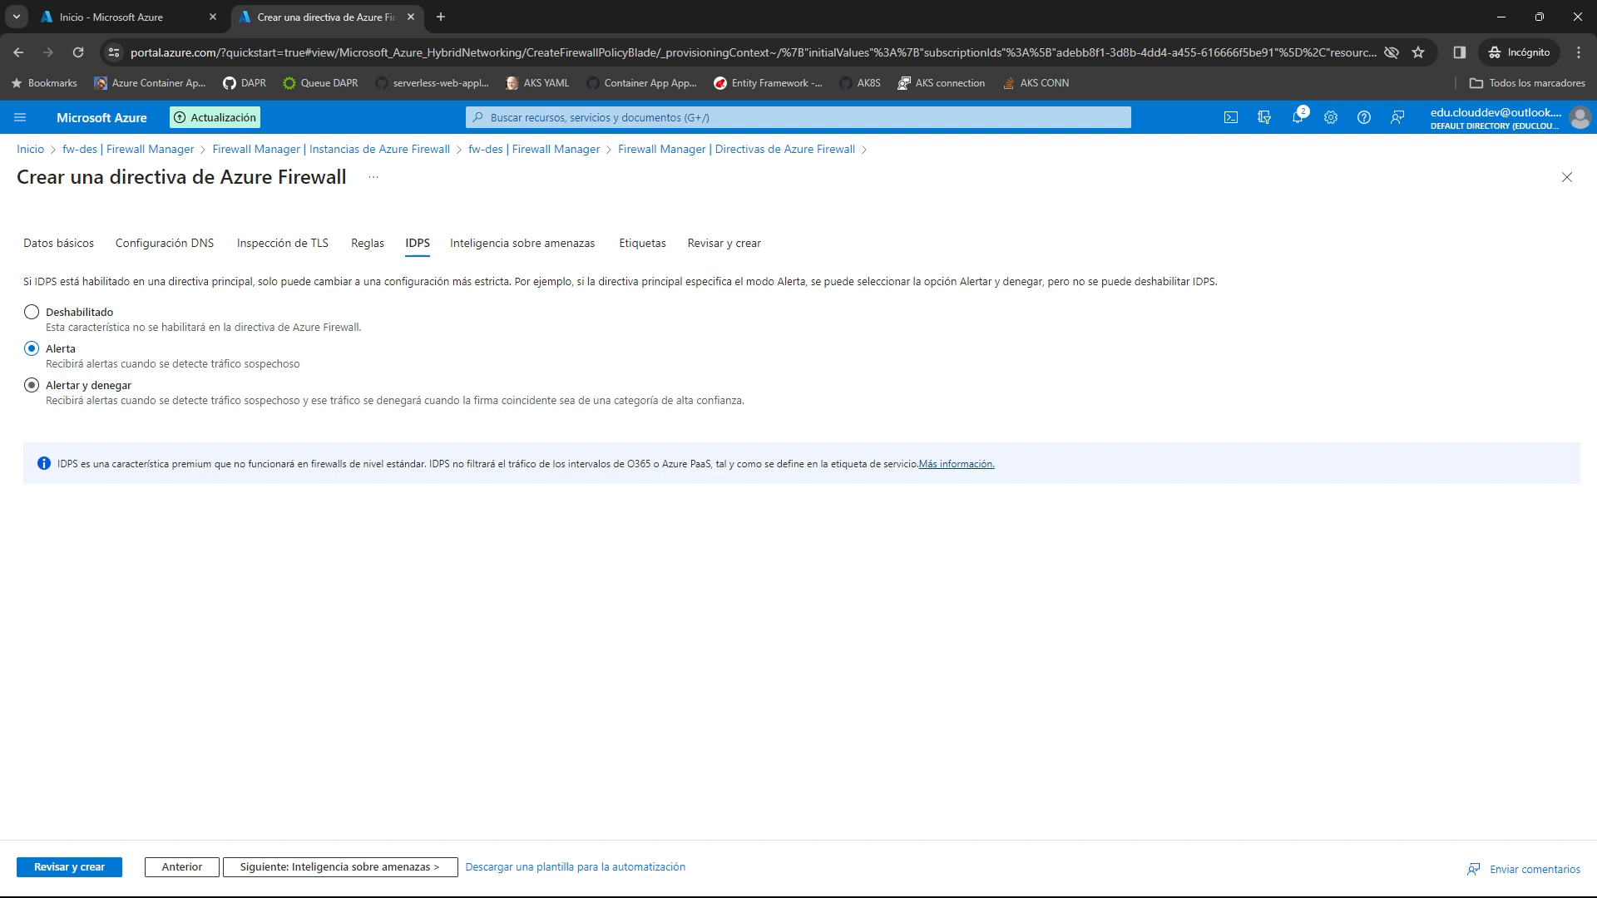
pyautogui.click(32, 385)
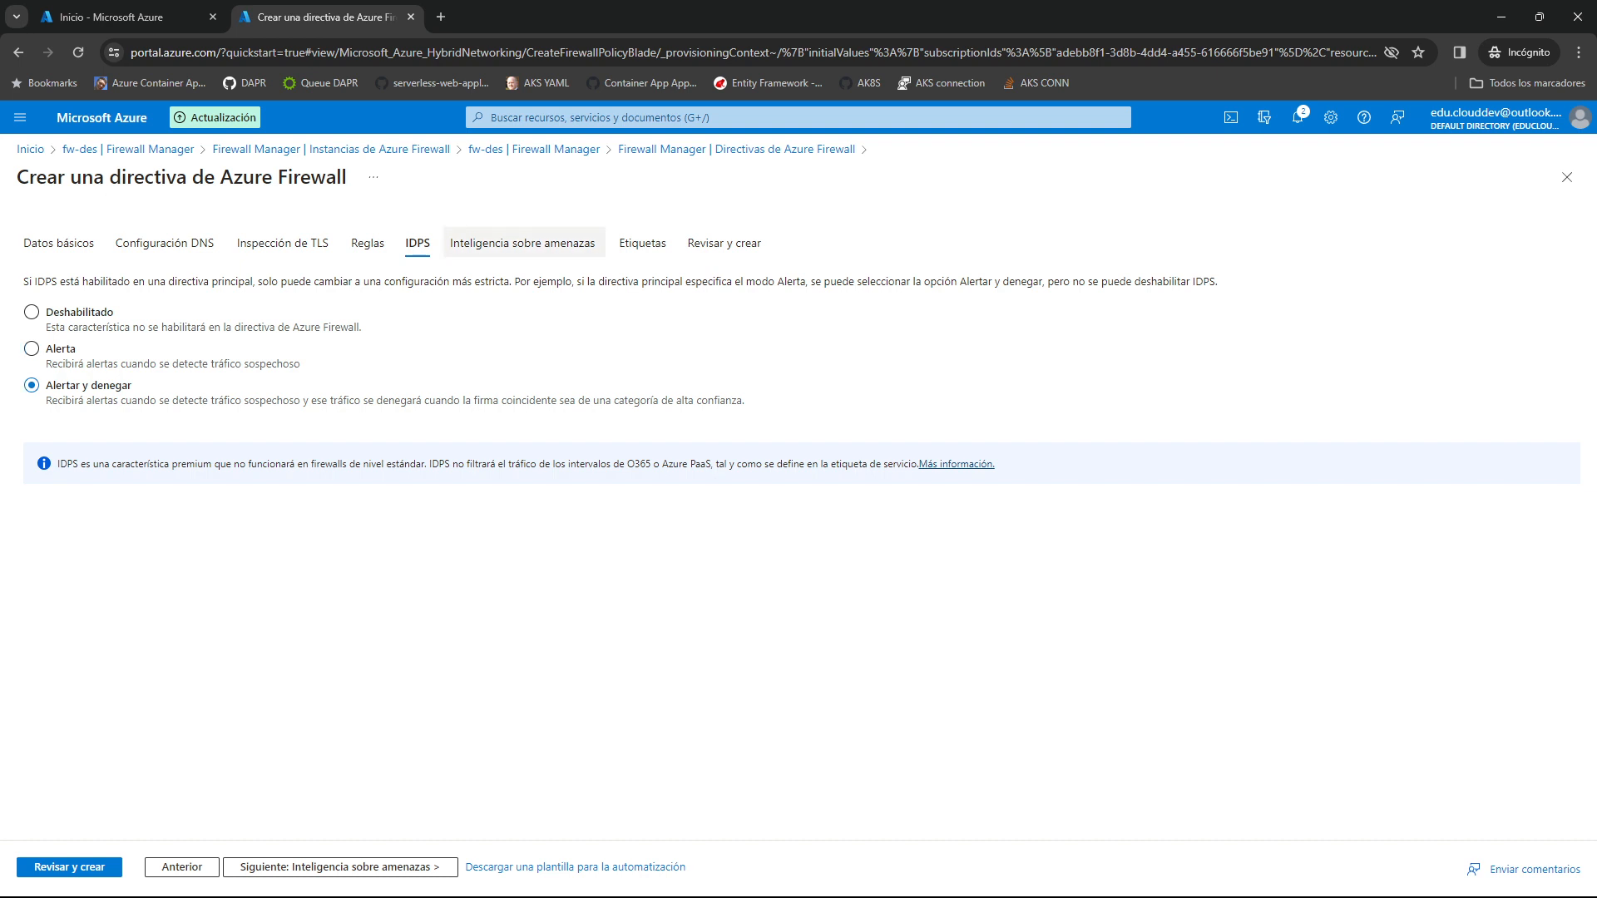
# Examine the new policy's threat intelligence settings and the modes it offers
pyautogui.click(522, 243)
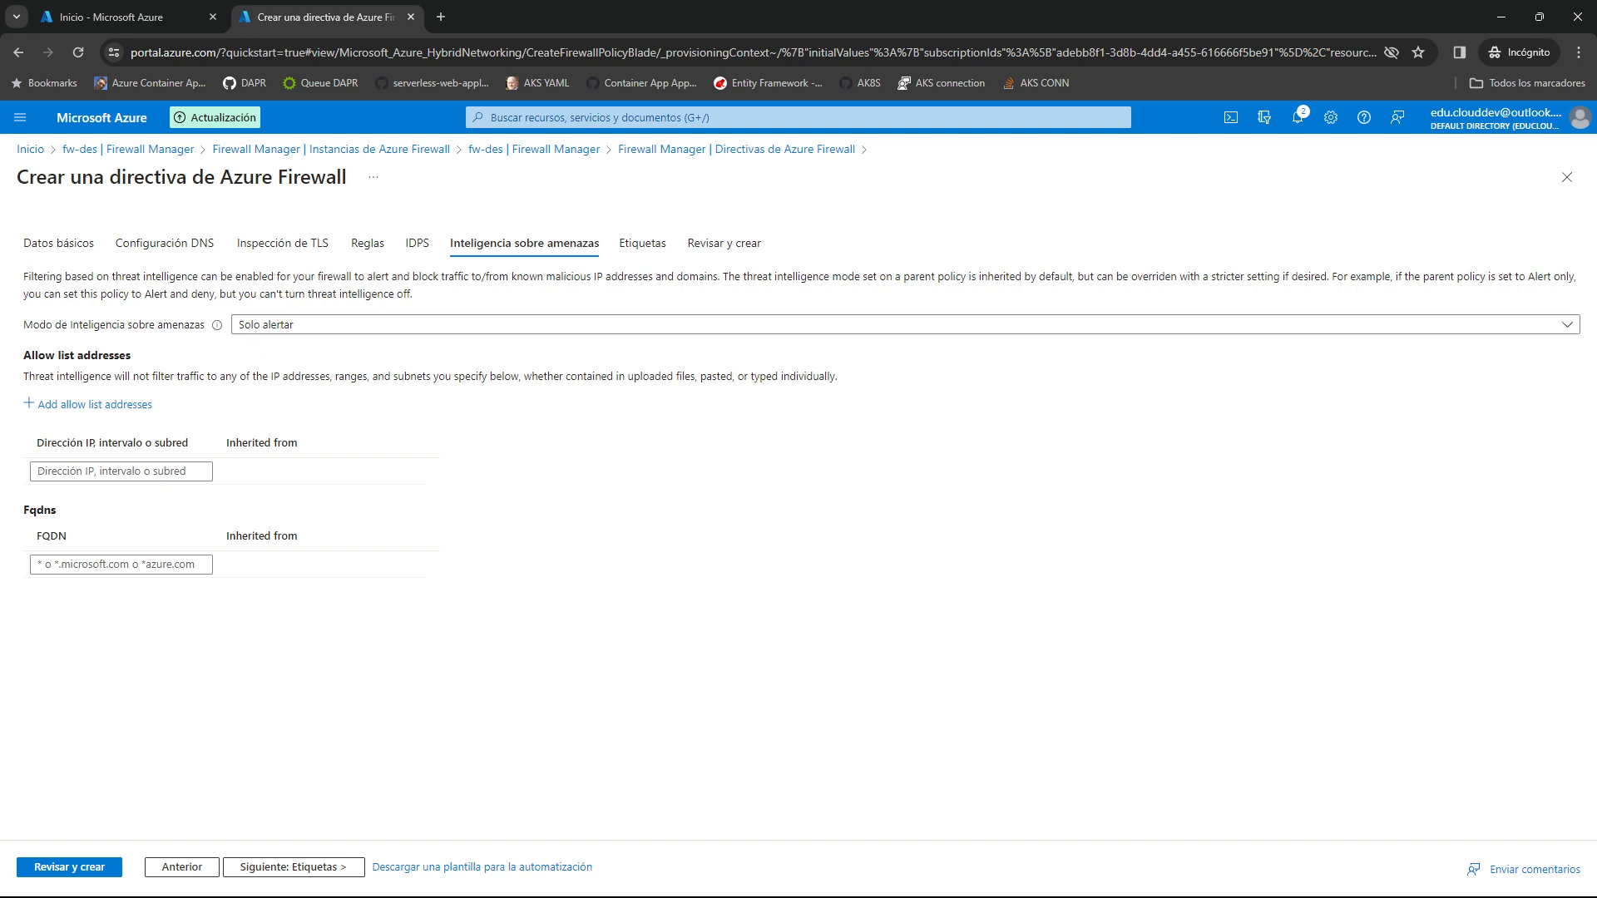
pyautogui.moveTo(217, 325)
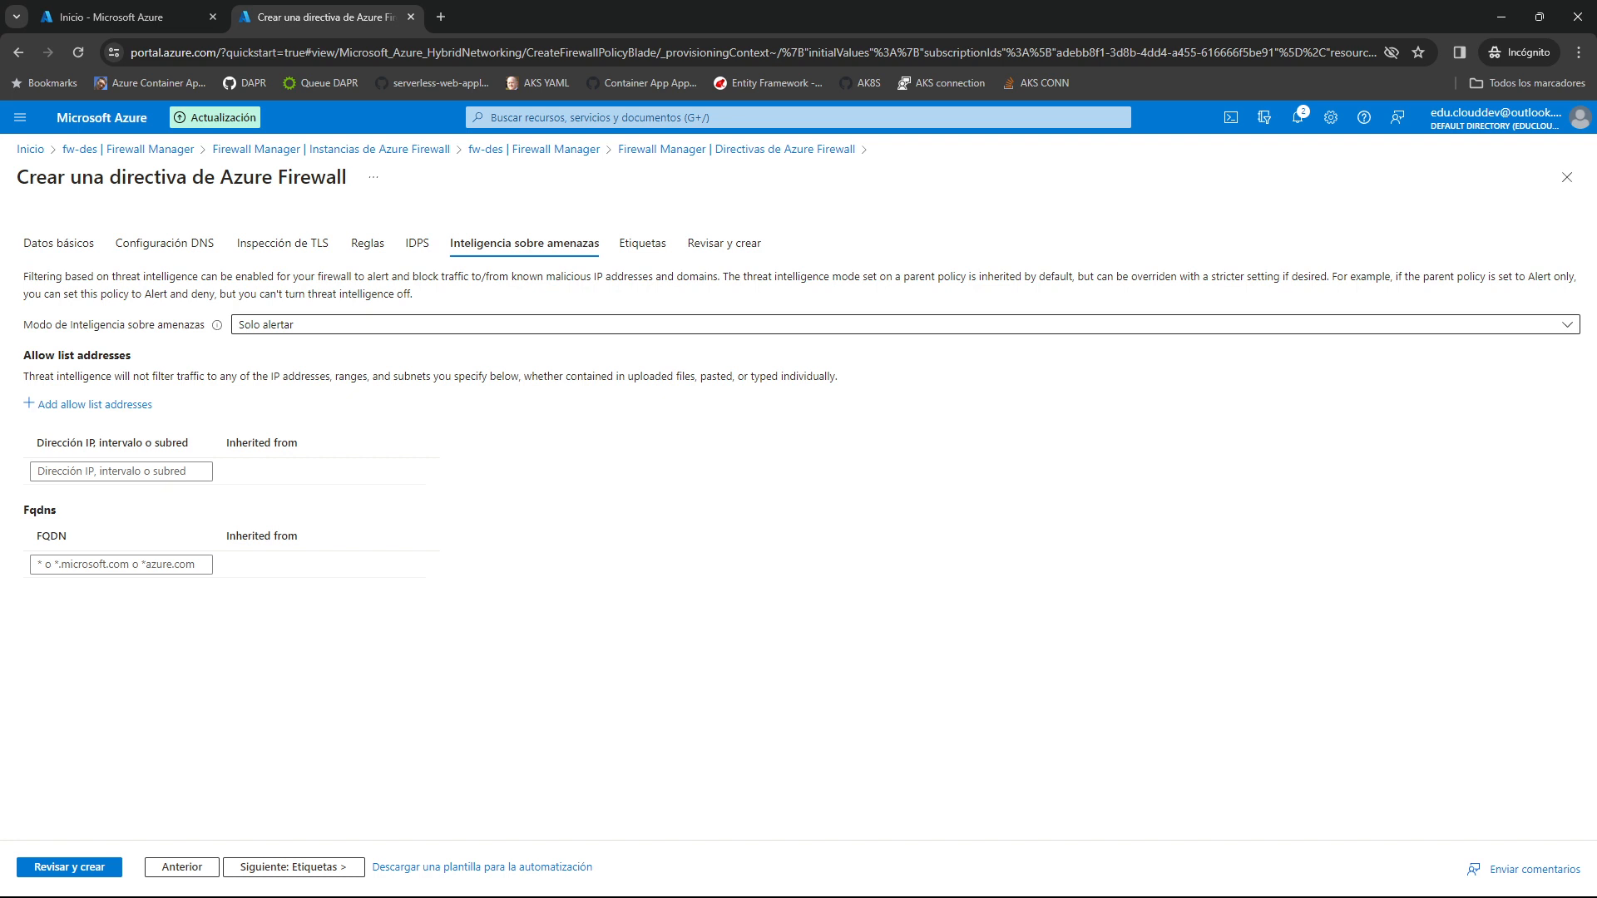
pyautogui.click(1567, 324)
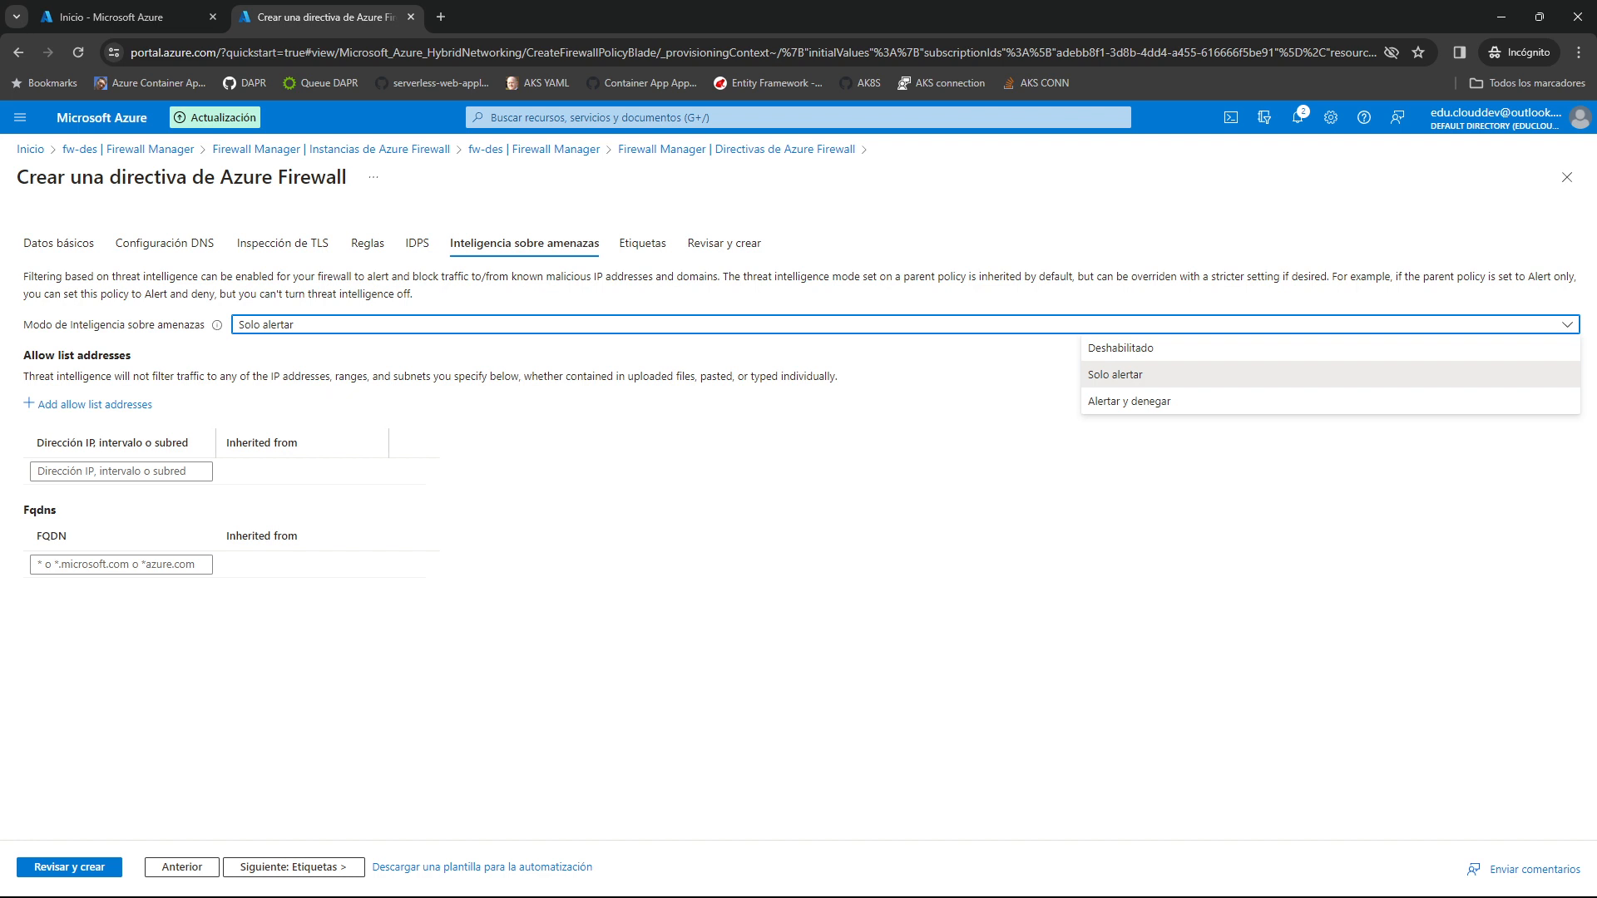
pyautogui.press('Escape')
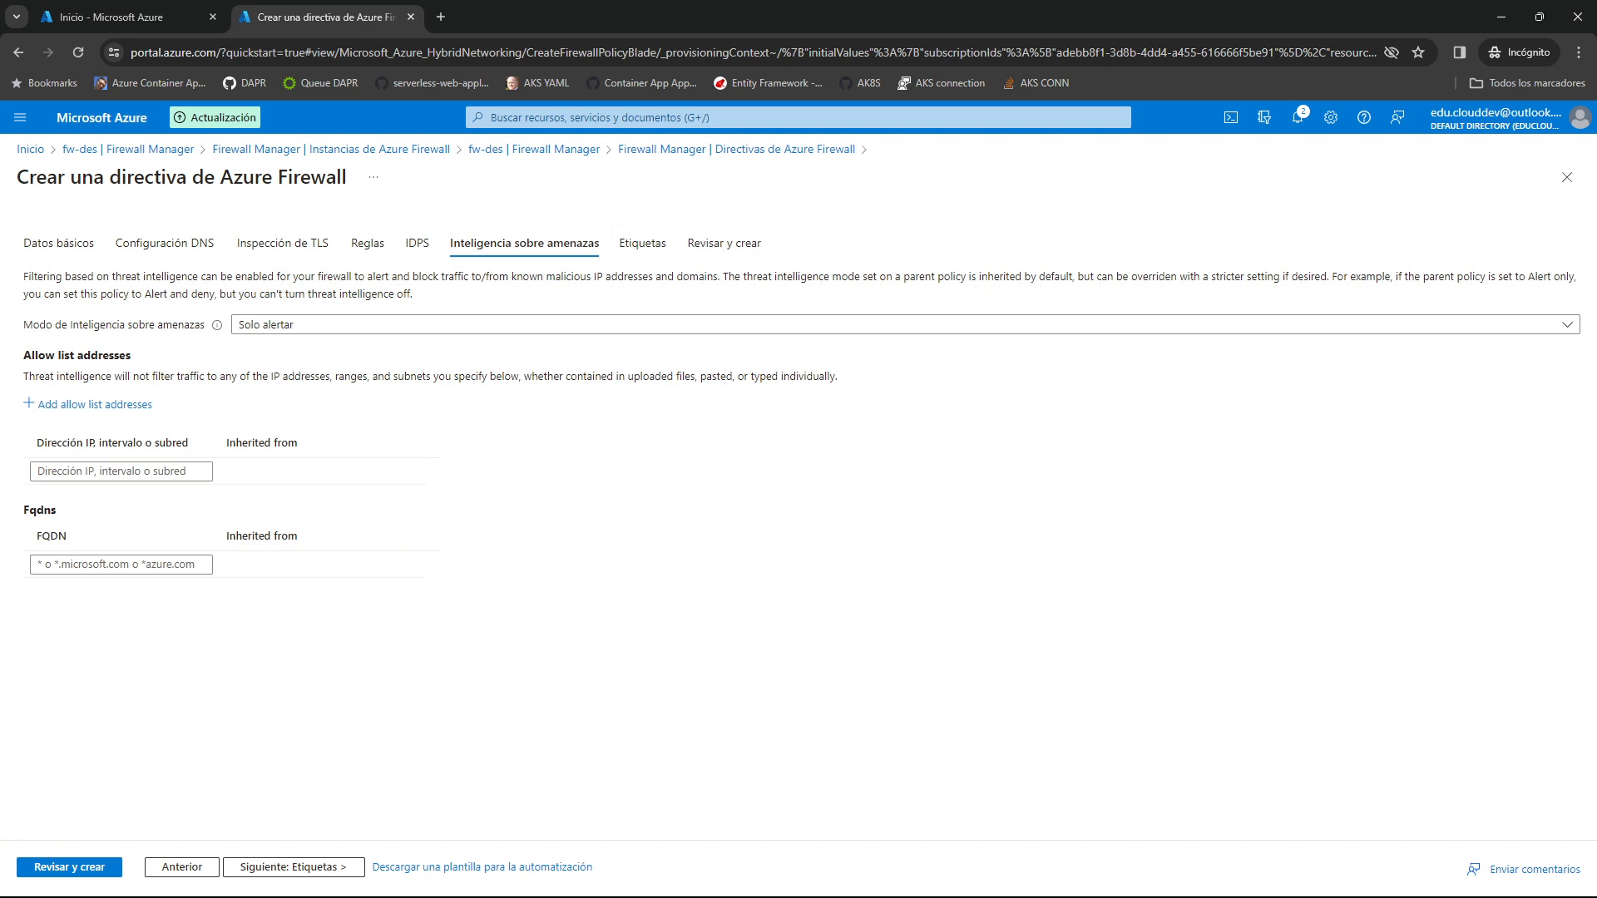
# Review the new policy's summary, then abandon its creation and return to the Azure Firewall instances
pyautogui.click(643, 243)
pyautogui.click(724, 243)
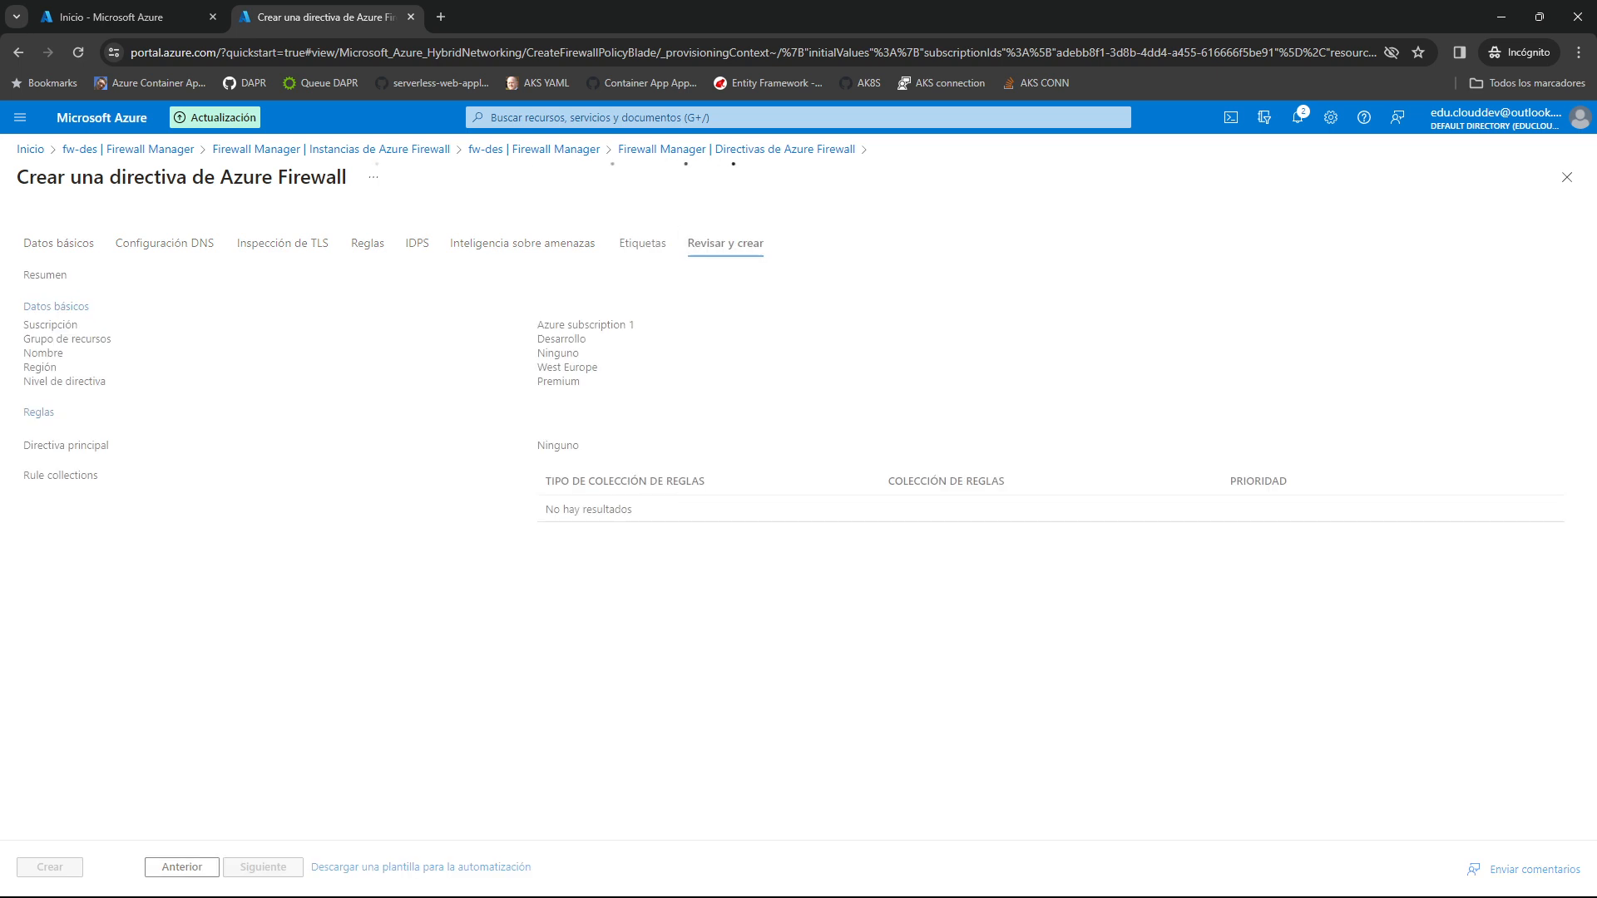
pyautogui.click(331, 148)
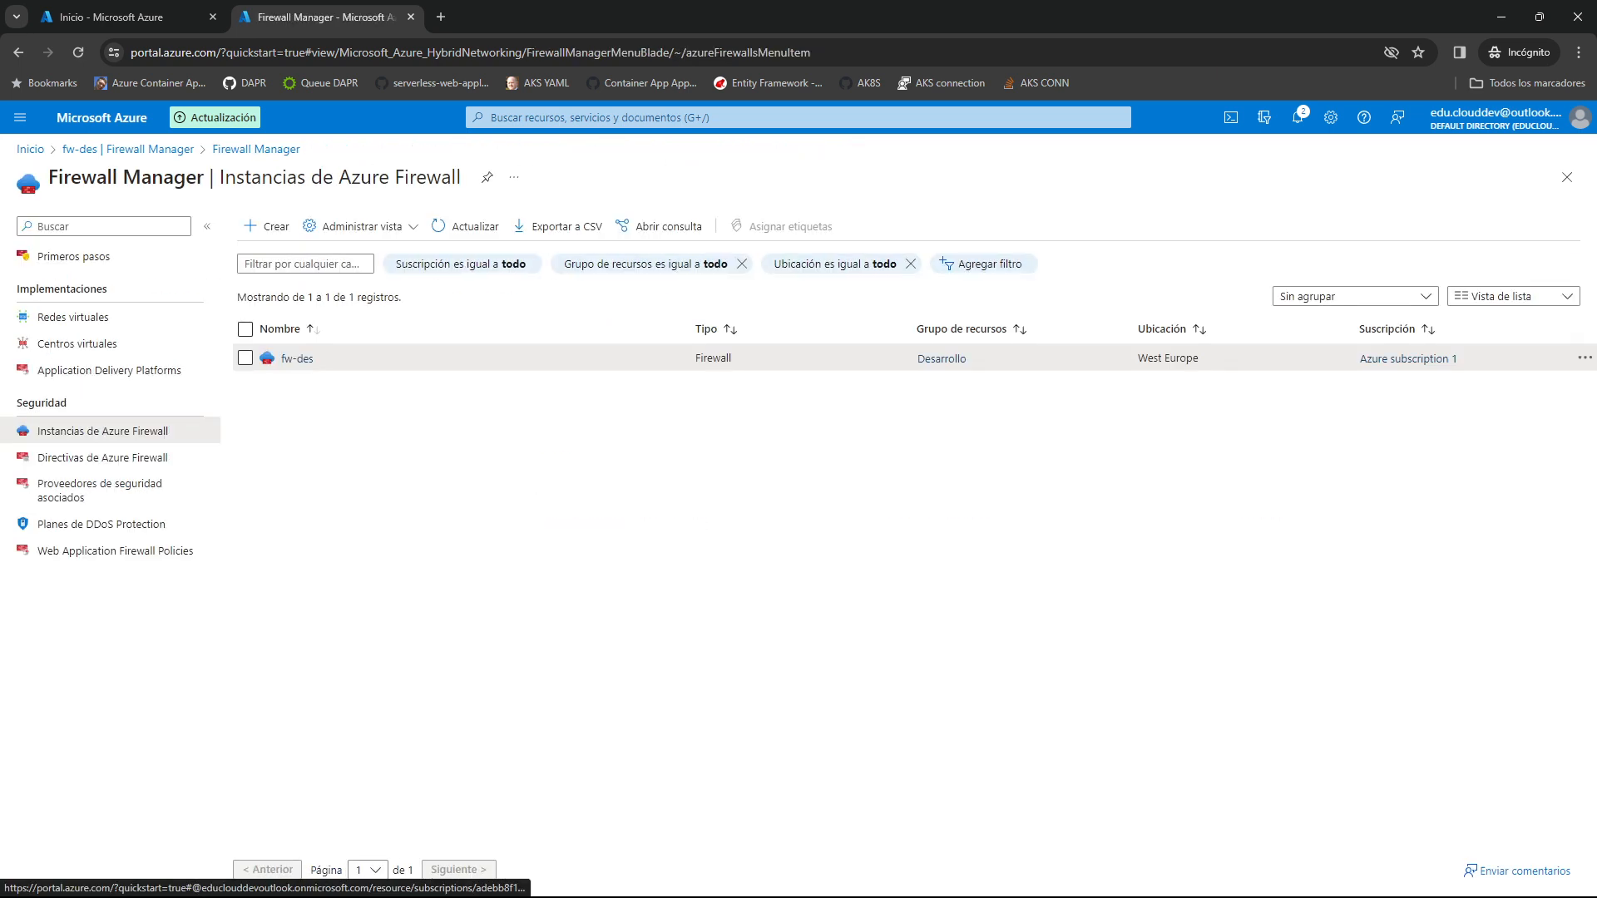